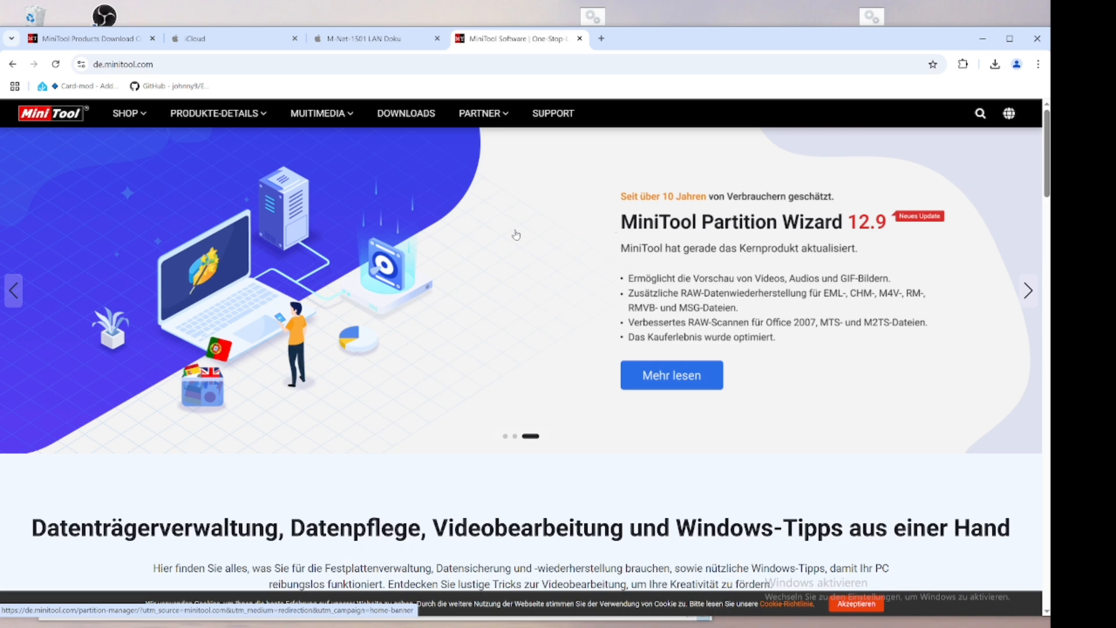
# Download MiniTool MovieMaker from the English site's download center and run the installer mmm-setup (2).exe.
pyautogui.click(12, 64)
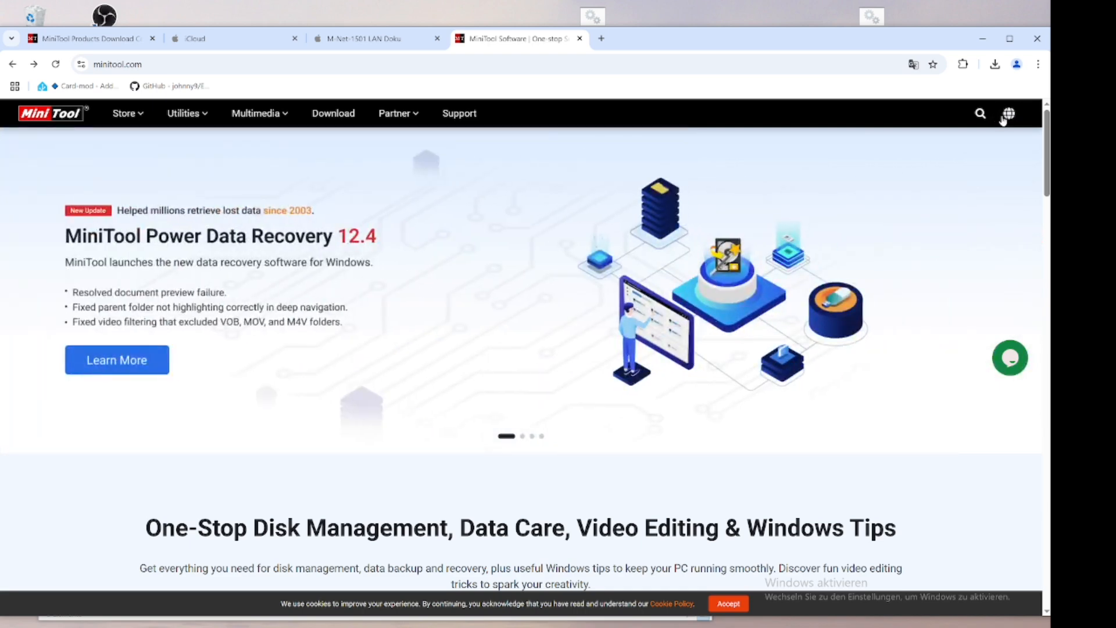
pyautogui.click(351, 125)
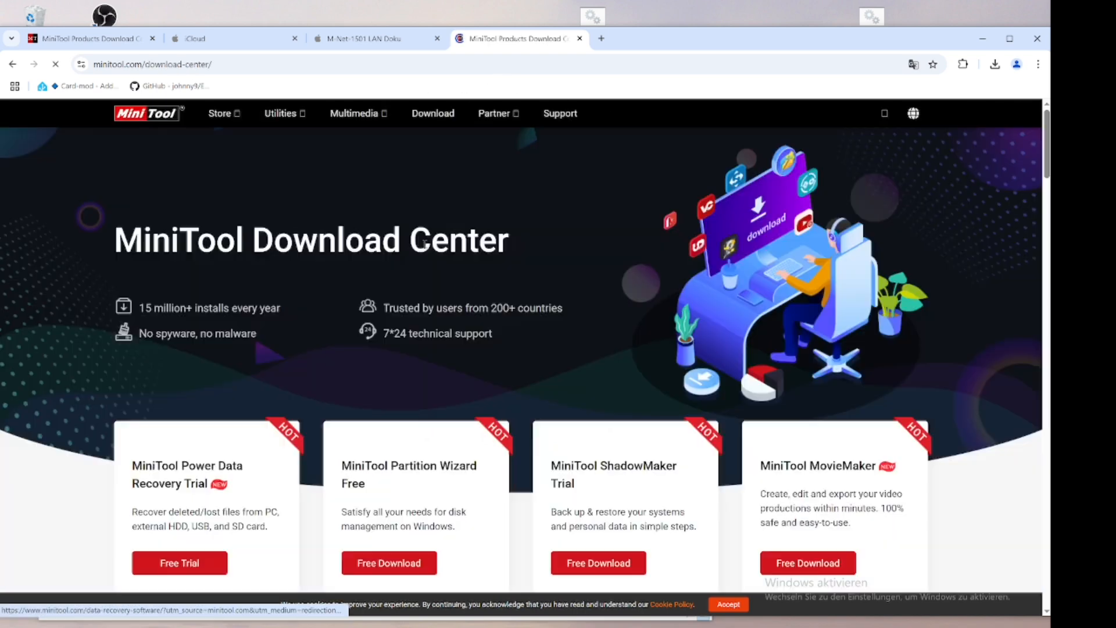
pyautogui.click(813, 562)
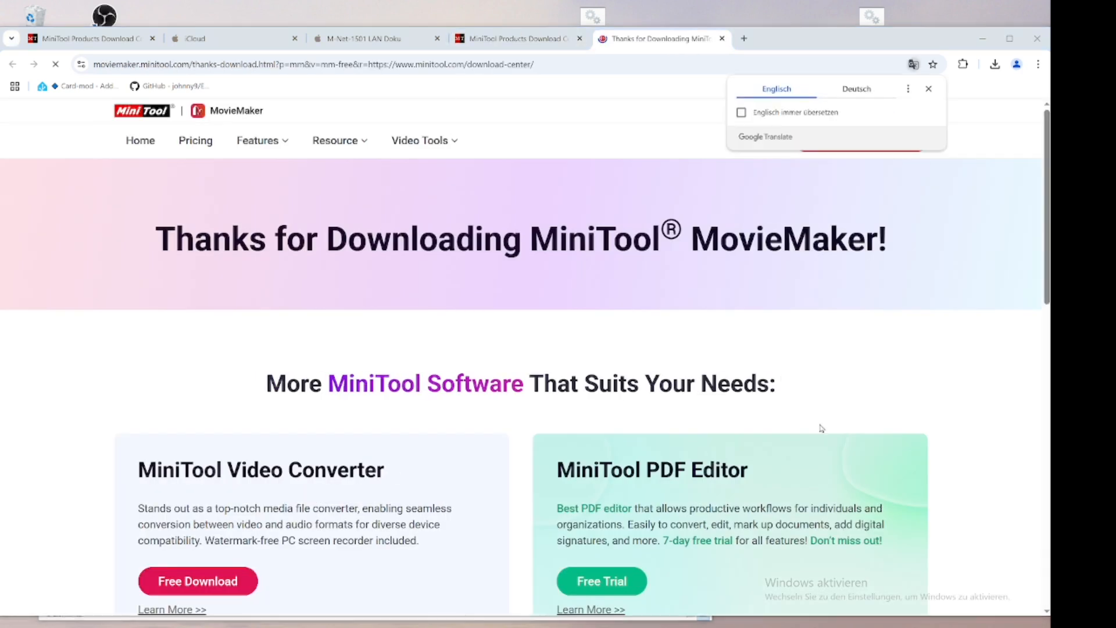
pyautogui.click(328, 310)
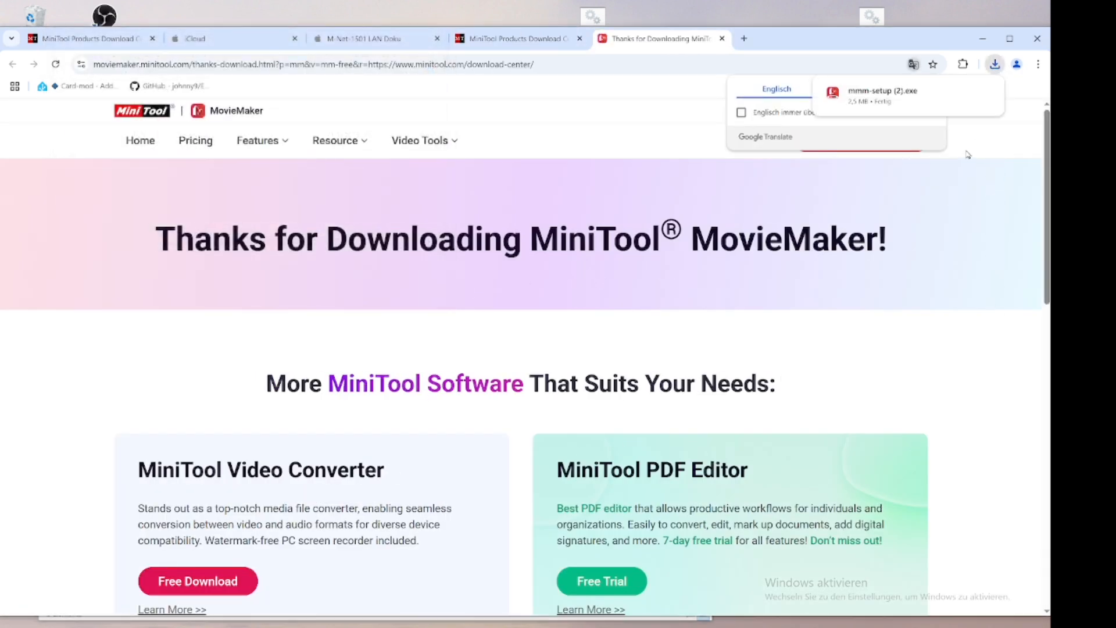
pyautogui.click(962, 93)
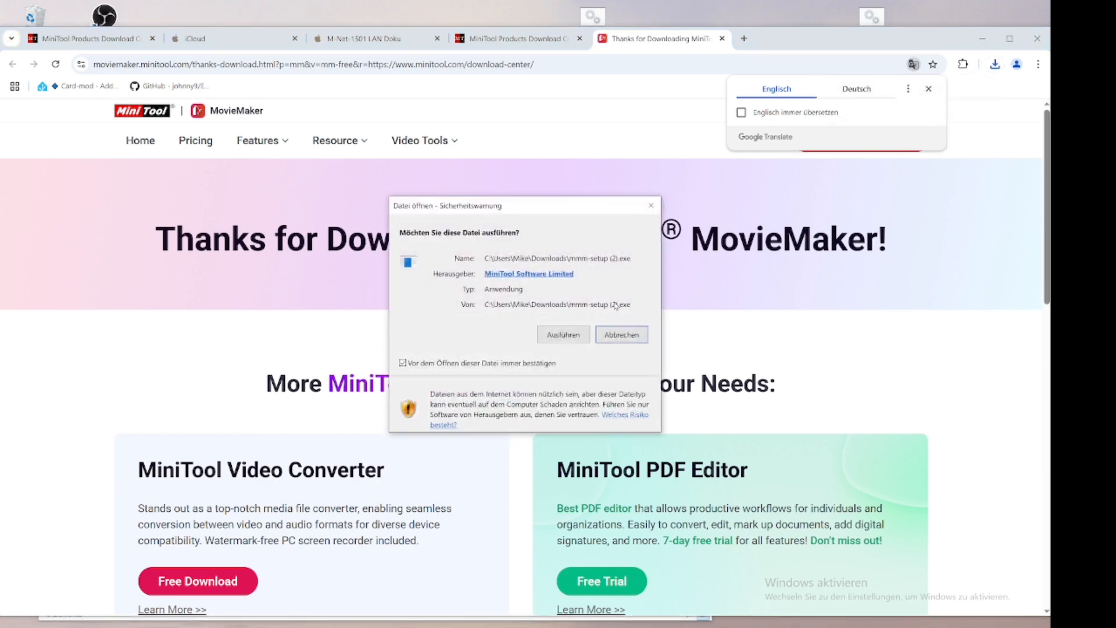
pyautogui.click(563, 335)
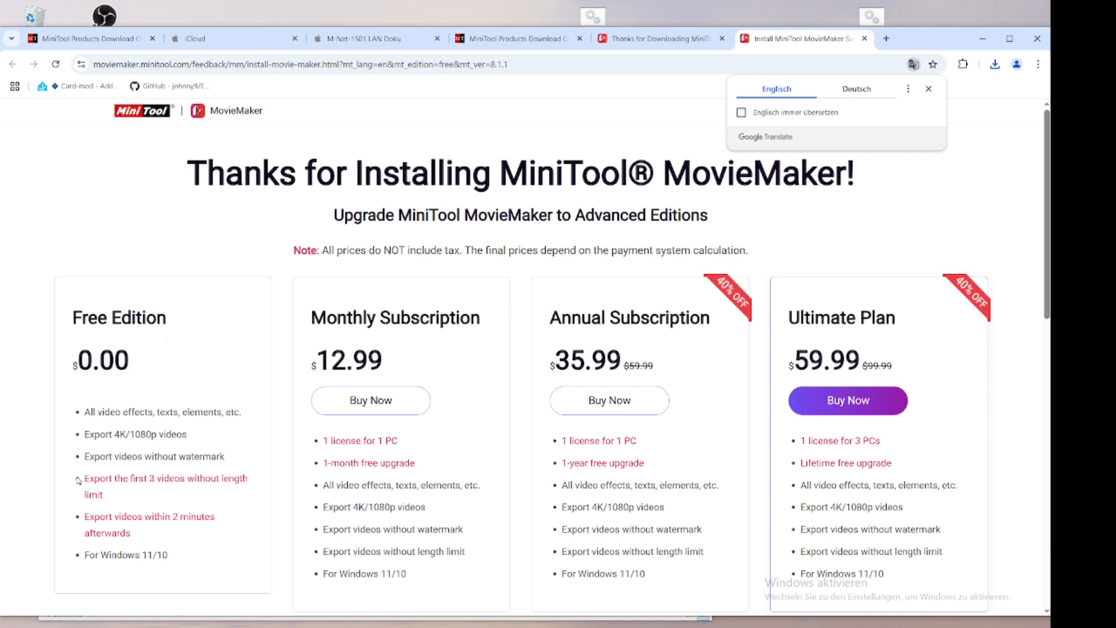
# Review the Free Edition's export limits and the Annual Subscription and Ultimate Plan offers on the pricing page.
pyautogui.moveTo(85, 478); pyautogui.dragTo(183, 531)
pyautogui.click(230, 444)
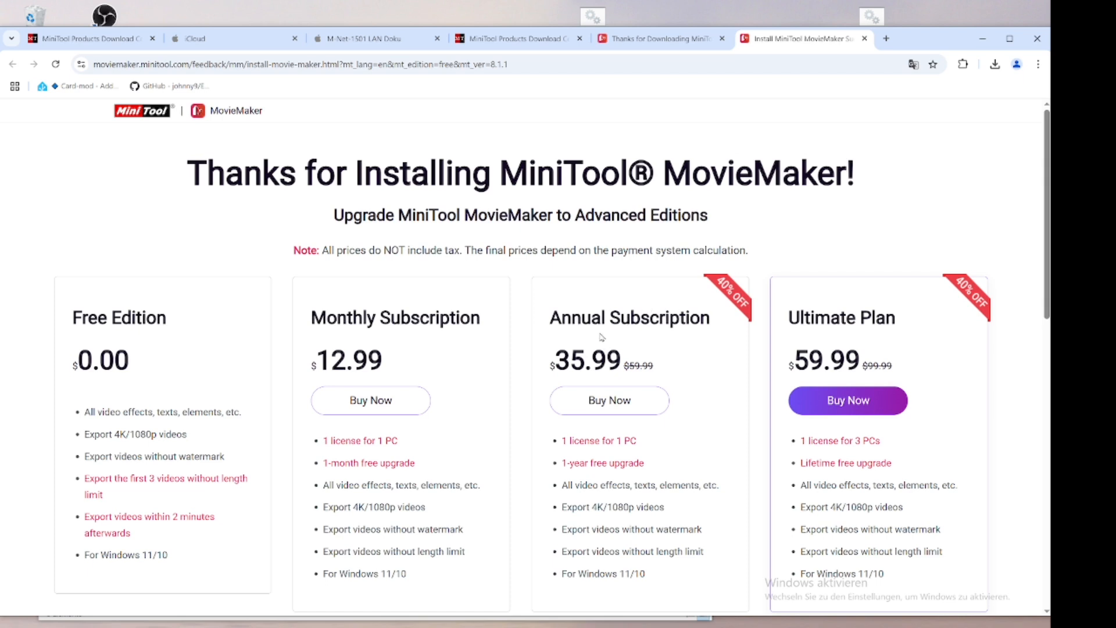
pyautogui.moveTo(586, 320); pyautogui.dragTo(678, 316)
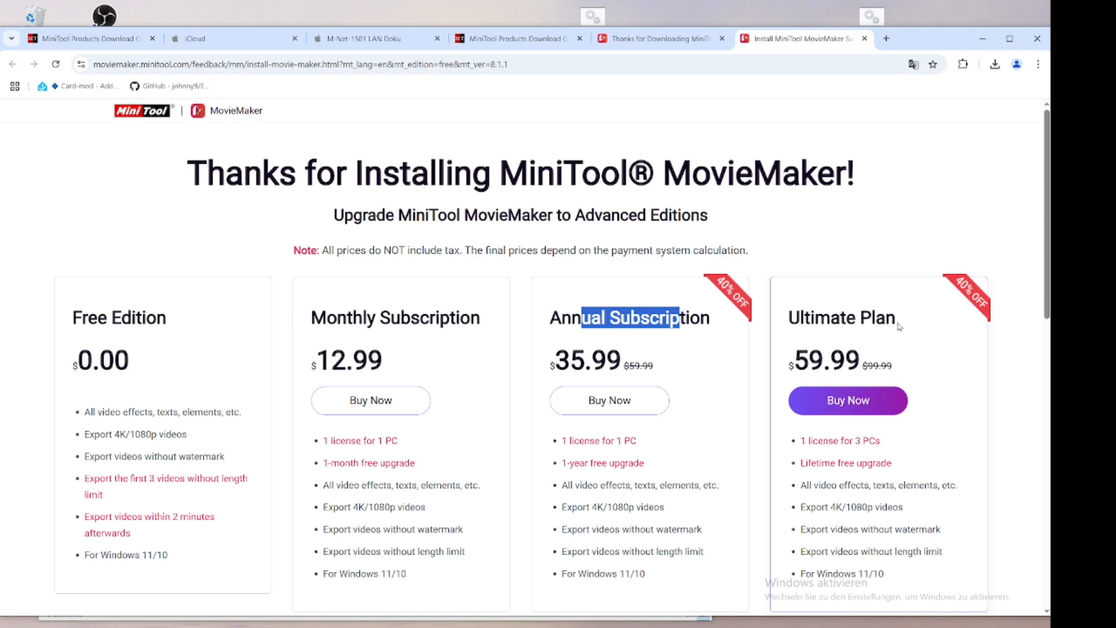
pyautogui.moveTo(896, 324); pyautogui.dragTo(790, 317)
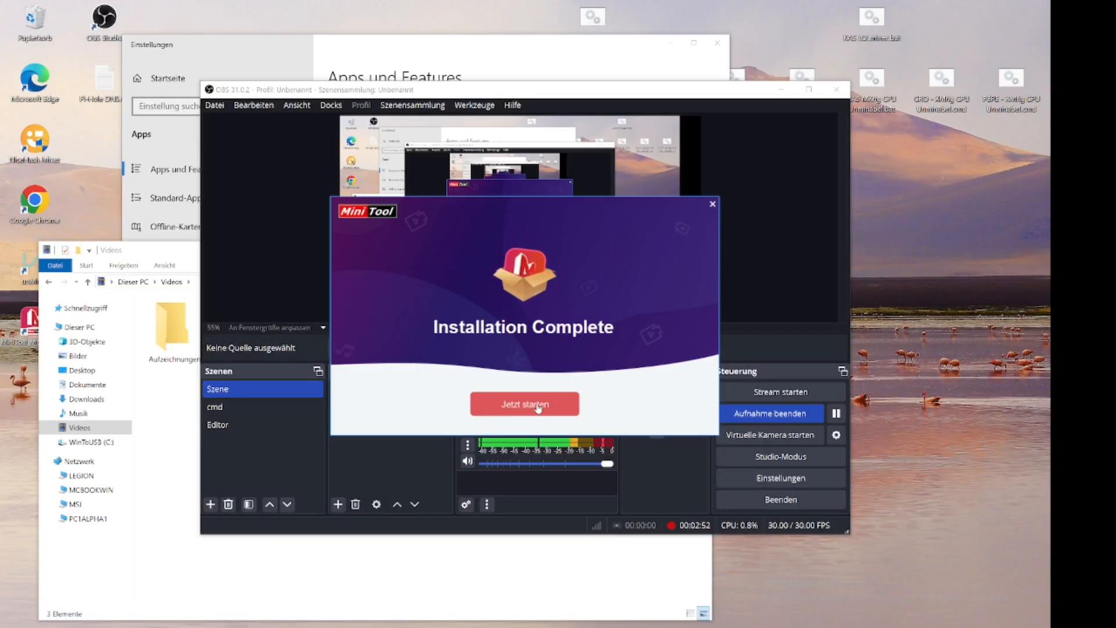
# Launch MovieMaker from the completed installation.
pyautogui.click(538, 408)
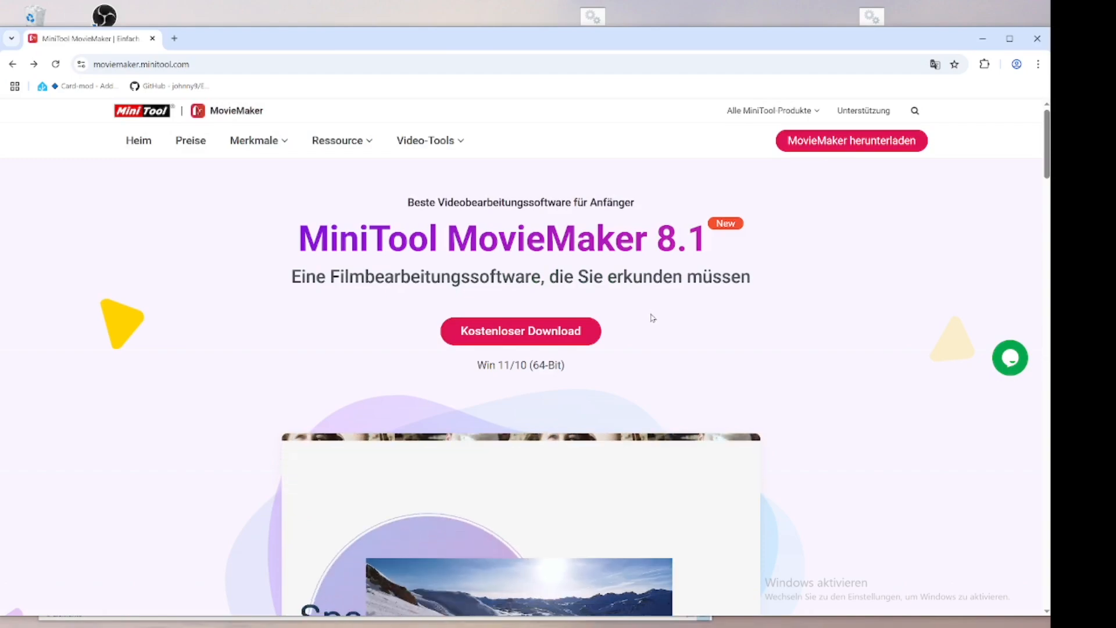
# Examine the MovieMaker product page's sections on multi-track editing, ease of use, creative resources, use cases and watermark-free export.
pyautogui.scroll(-5, 653, 317)
pyautogui.scroll(-7, 653, 318)
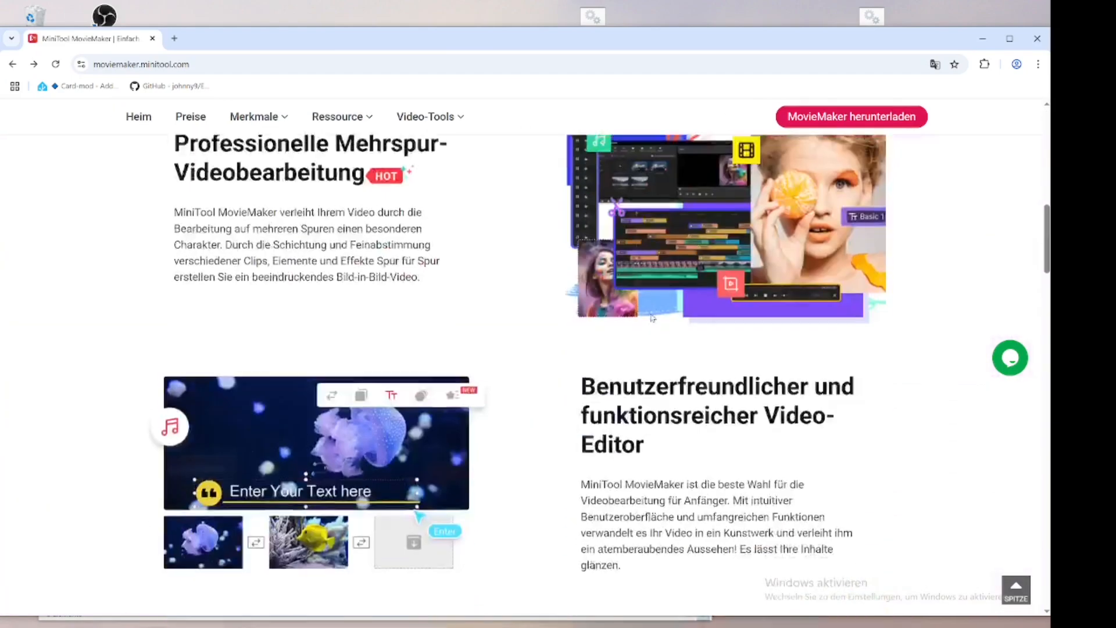
pyautogui.scroll(3, 653, 317)
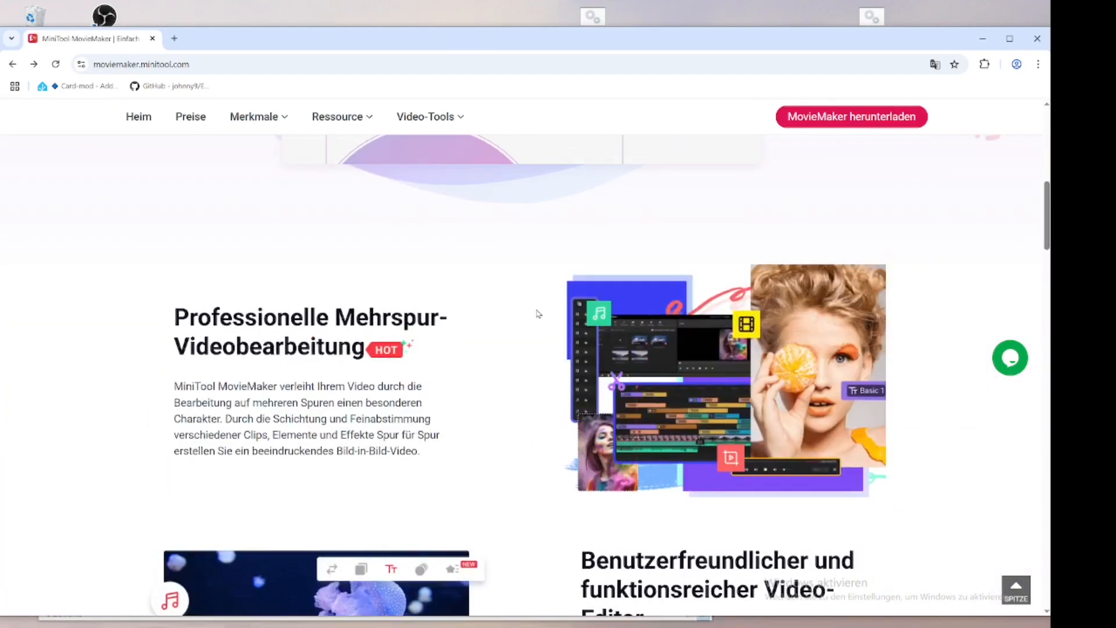
pyautogui.scroll(-6, 770, 337)
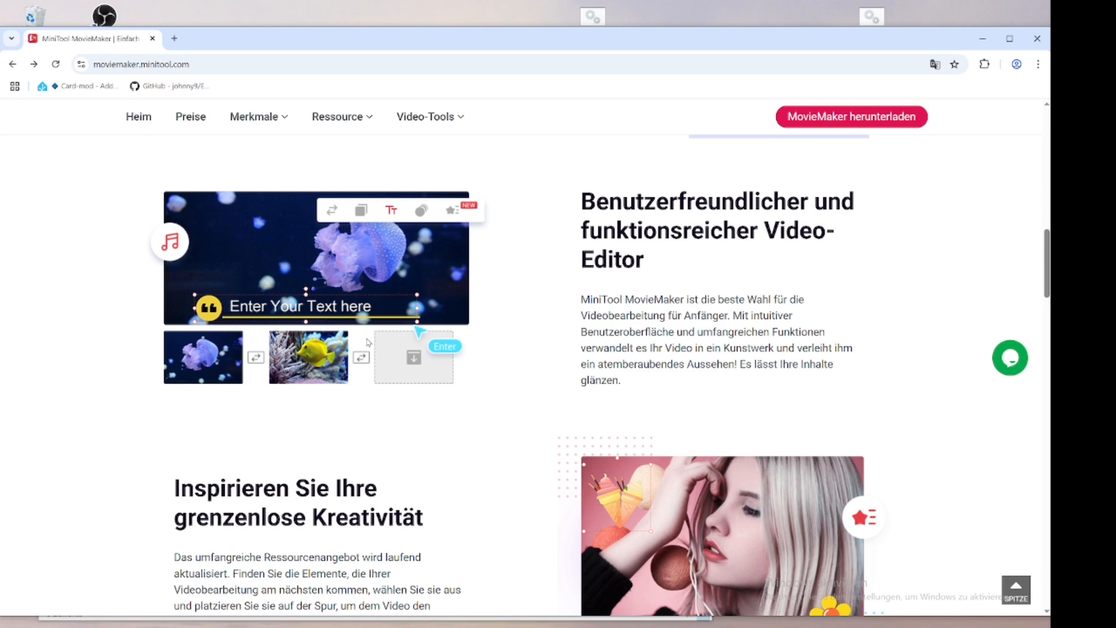
pyautogui.scroll(-1, 366, 337)
pyautogui.scroll(-2, 369, 343)
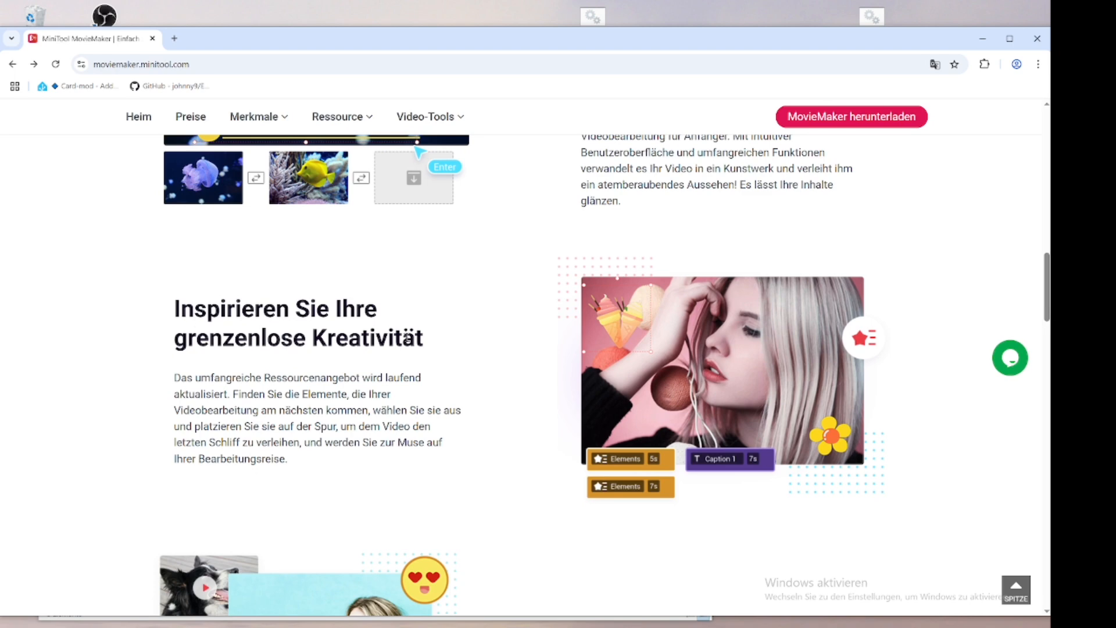
pyautogui.scroll(-3, 412, 340)
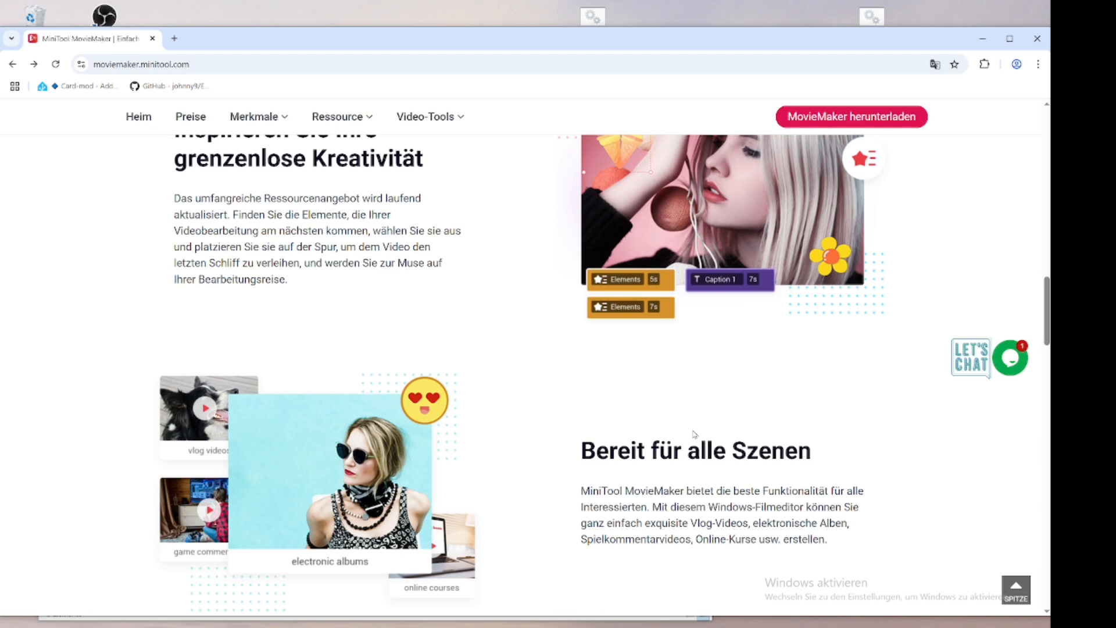
pyautogui.scroll(-5, 693, 434)
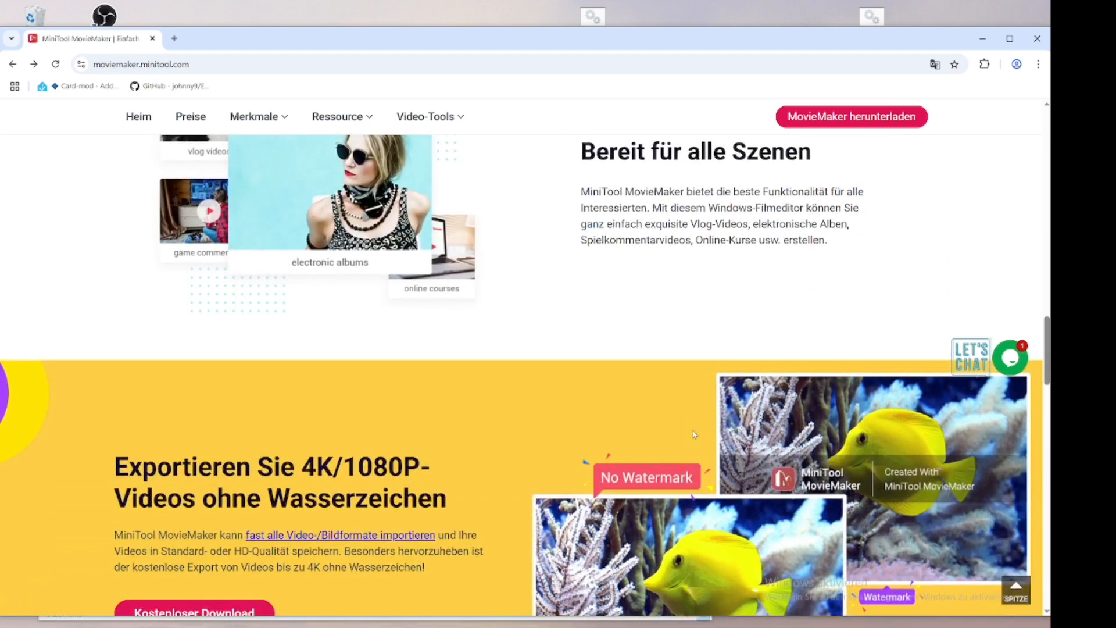
pyautogui.scroll(-4, 693, 434)
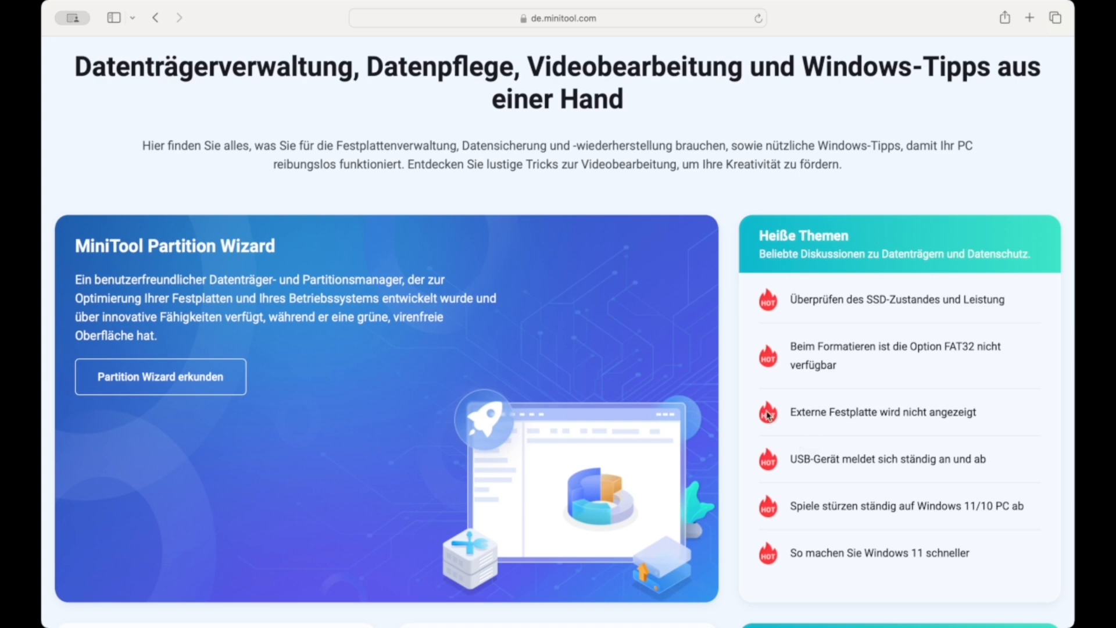
# Look through the other products on the German MiniTool homepage, from Partition Wizard to System Booster.
pyautogui.scroll(-3, 767, 414)
pyautogui.scroll(-1, 767, 414)
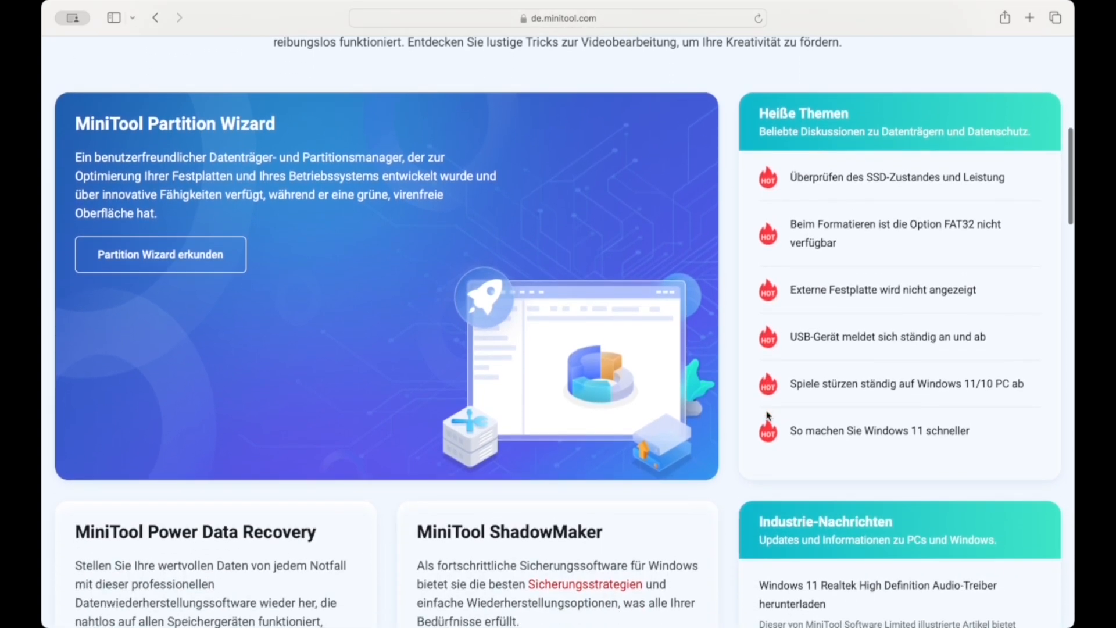
pyautogui.scroll(-5, 767, 414)
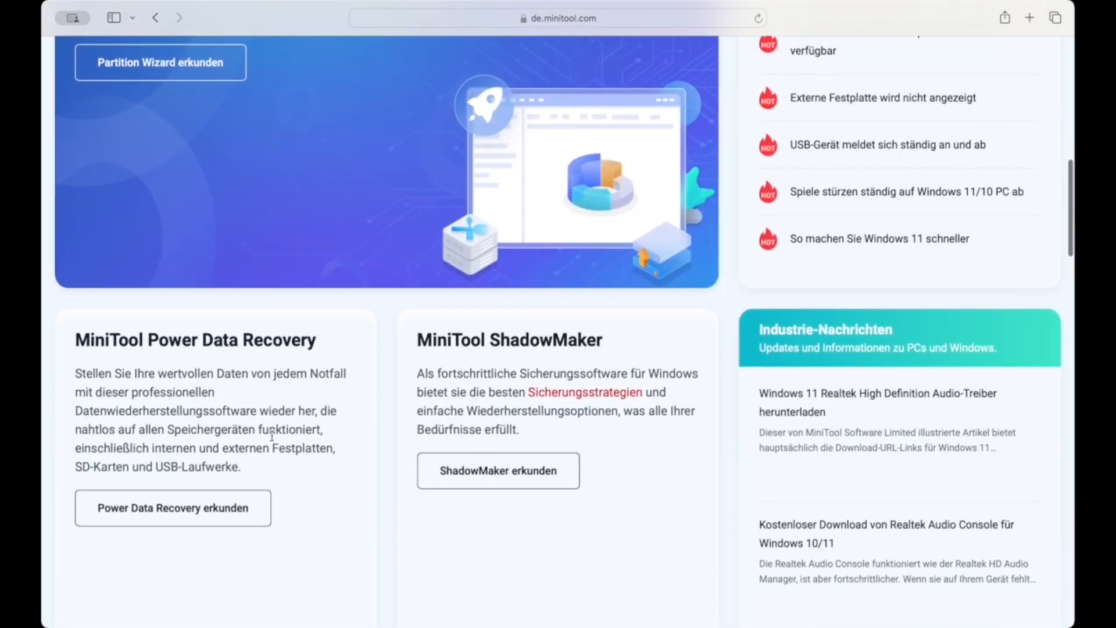
pyautogui.scroll(-2, 282, 406)
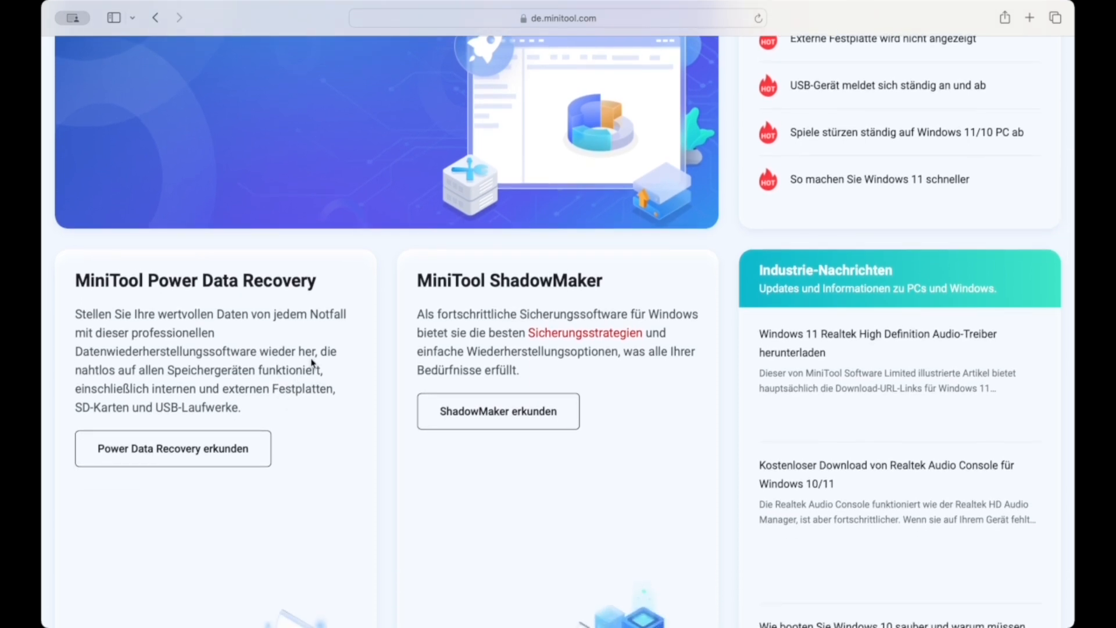
pyautogui.scroll(-1, 313, 363)
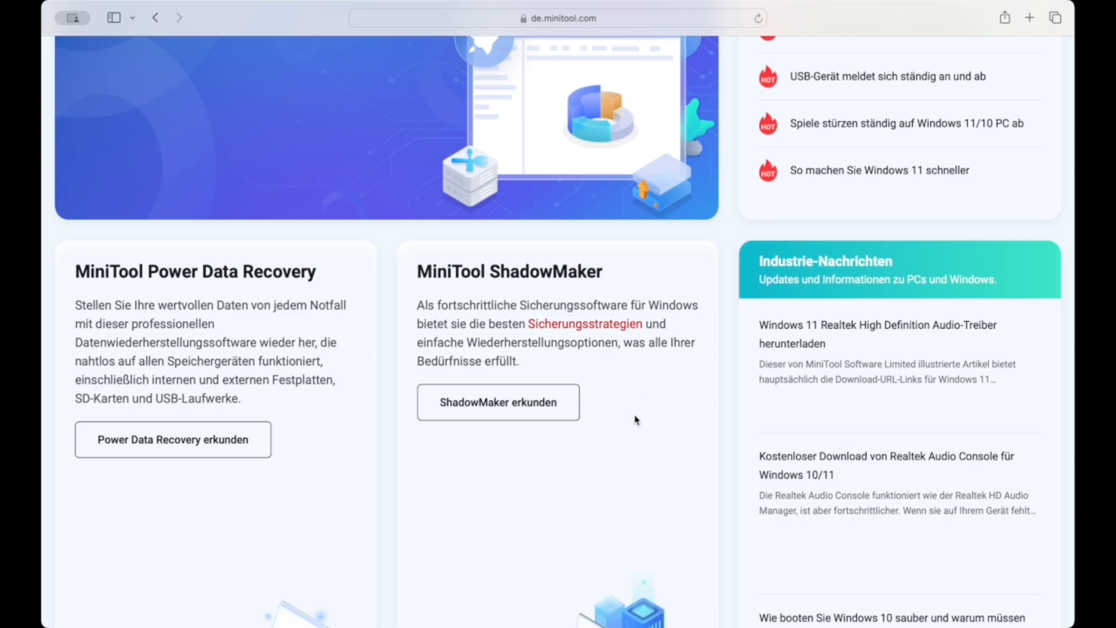
pyautogui.scroll(-10, 636, 418)
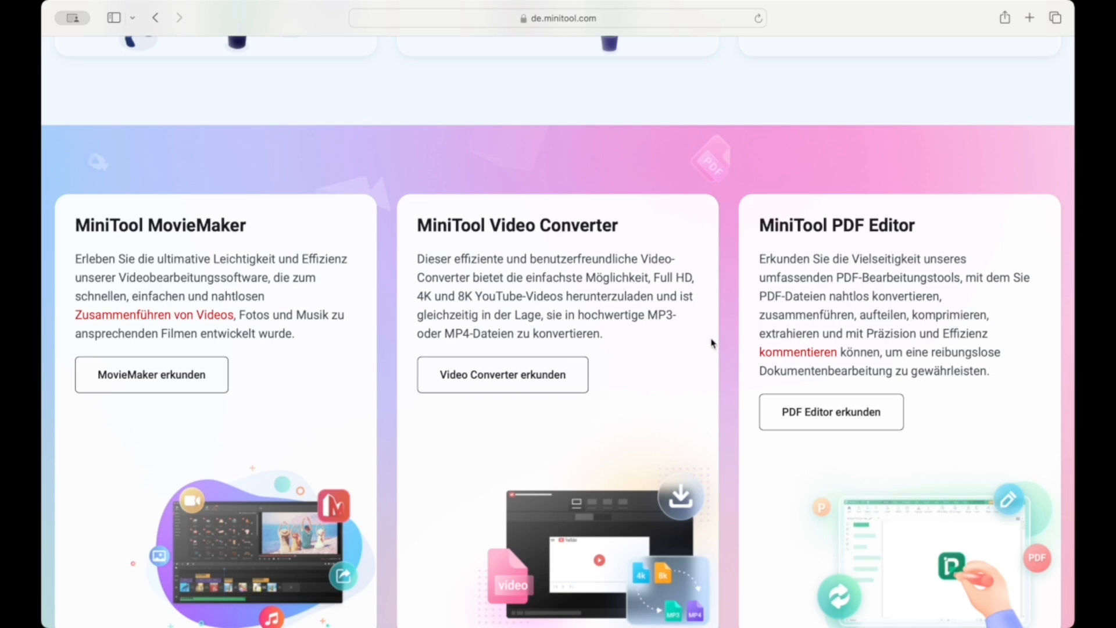
pyautogui.scroll(-8, 711, 343)
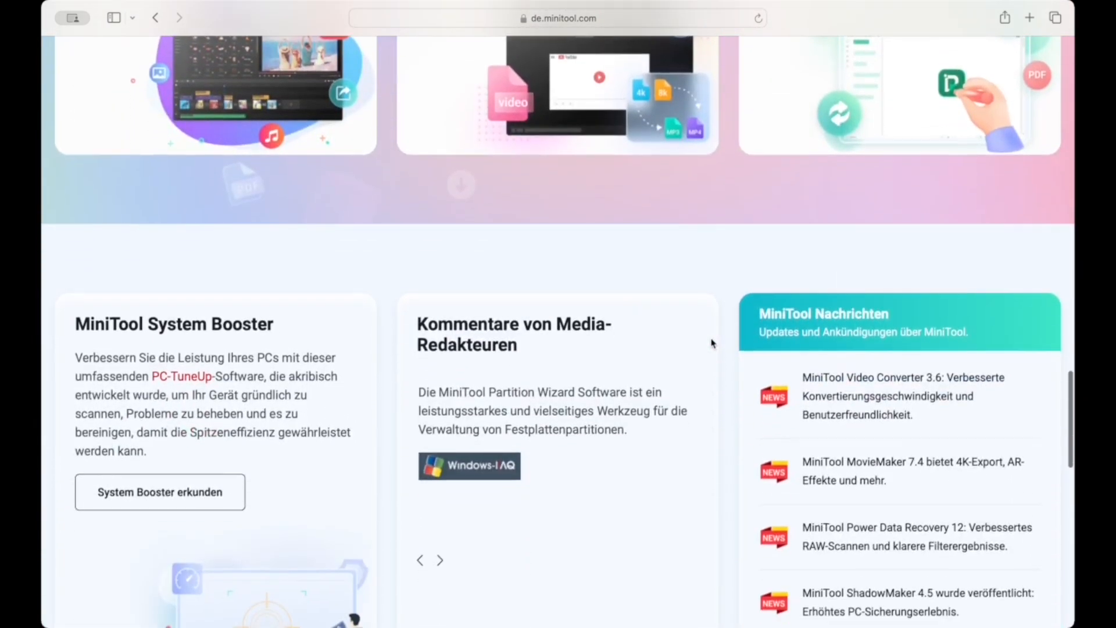
pyautogui.scroll(-3, 711, 342)
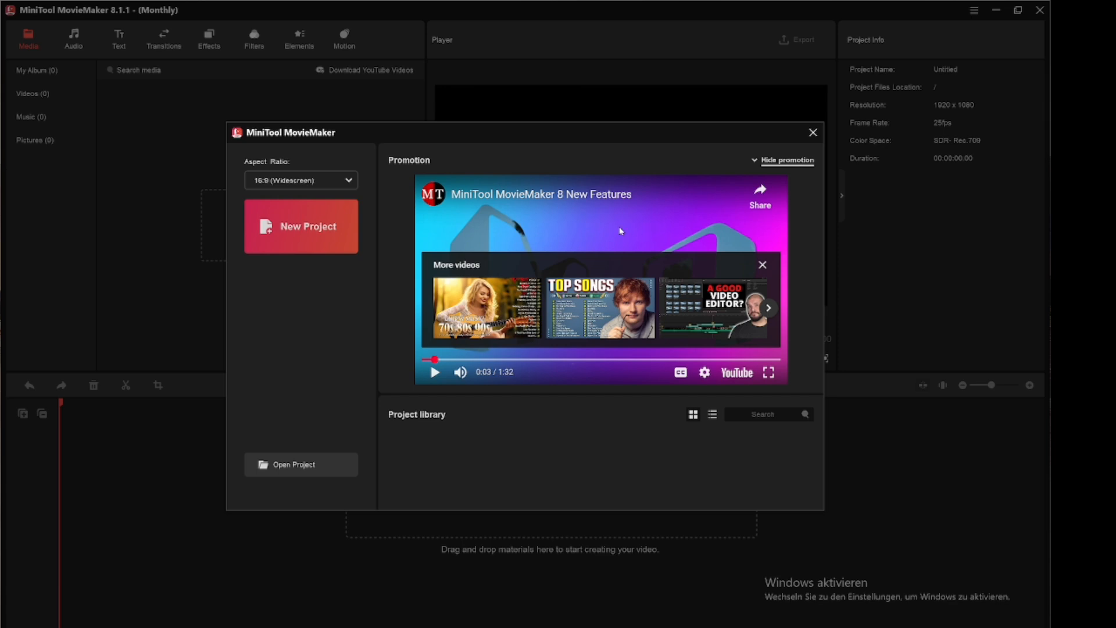
# Create a new 16:9 (Widescreen) project and import all six video clips from the MoviMaker Muster Clips folder.
pyautogui.click(325, 229)
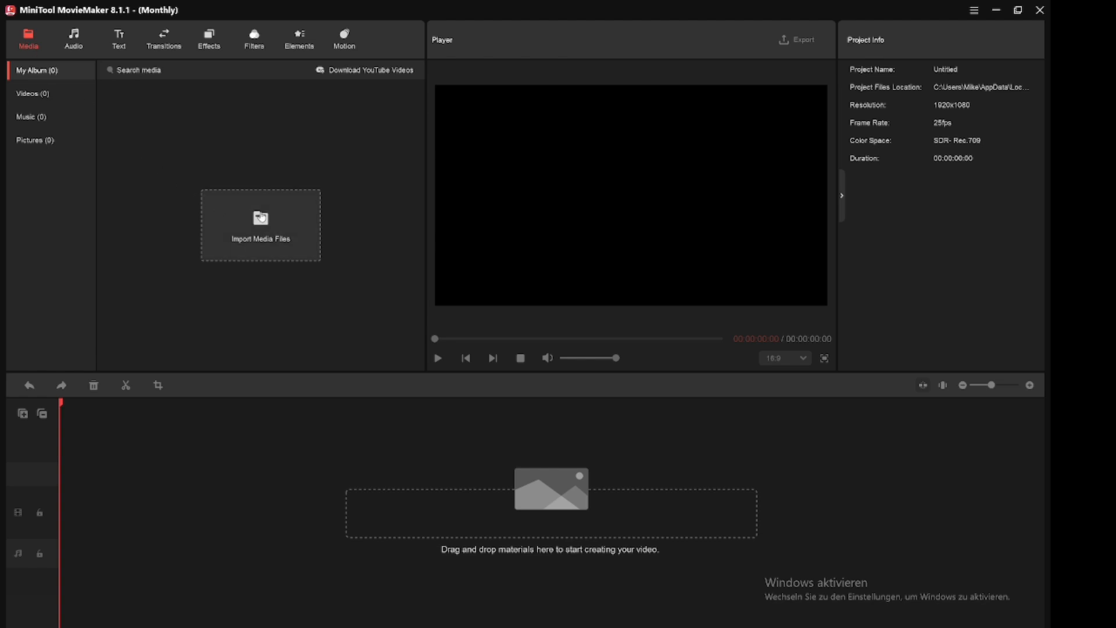
pyautogui.click(273, 212)
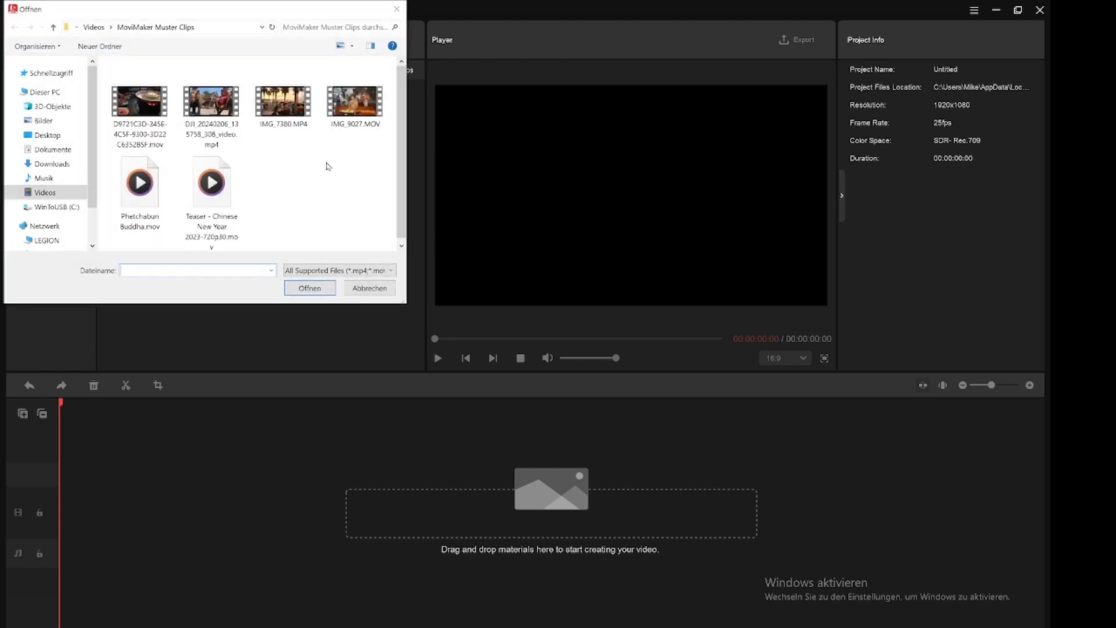
pyautogui.click(138, 113)
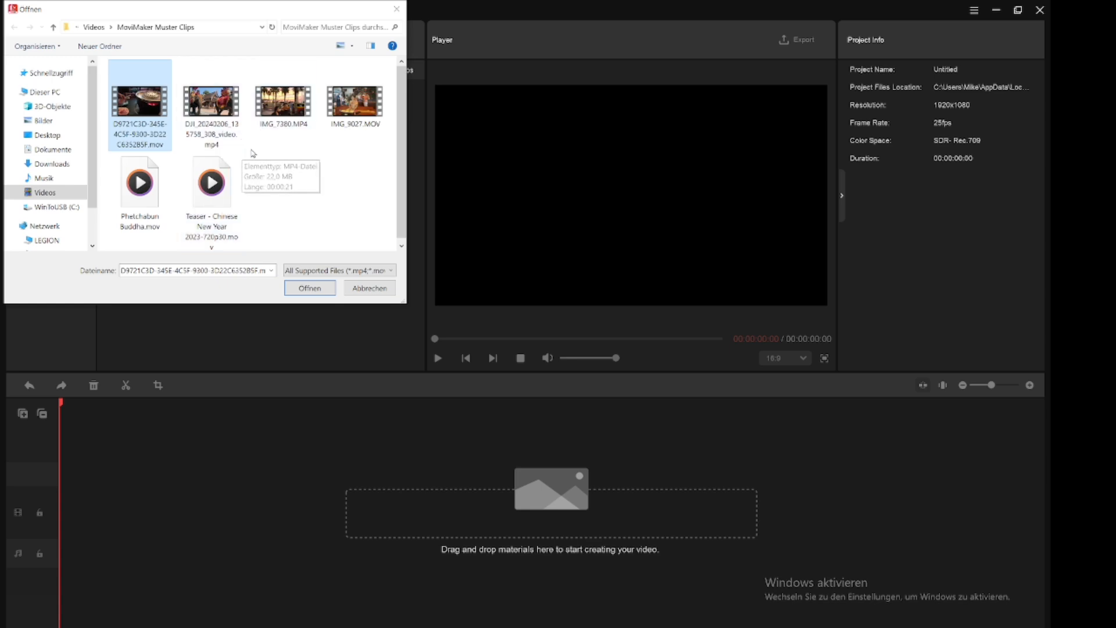
pyautogui.keyDown('ctrl'); pyautogui.click(354, 105); pyautogui.keyUp('ctrl')
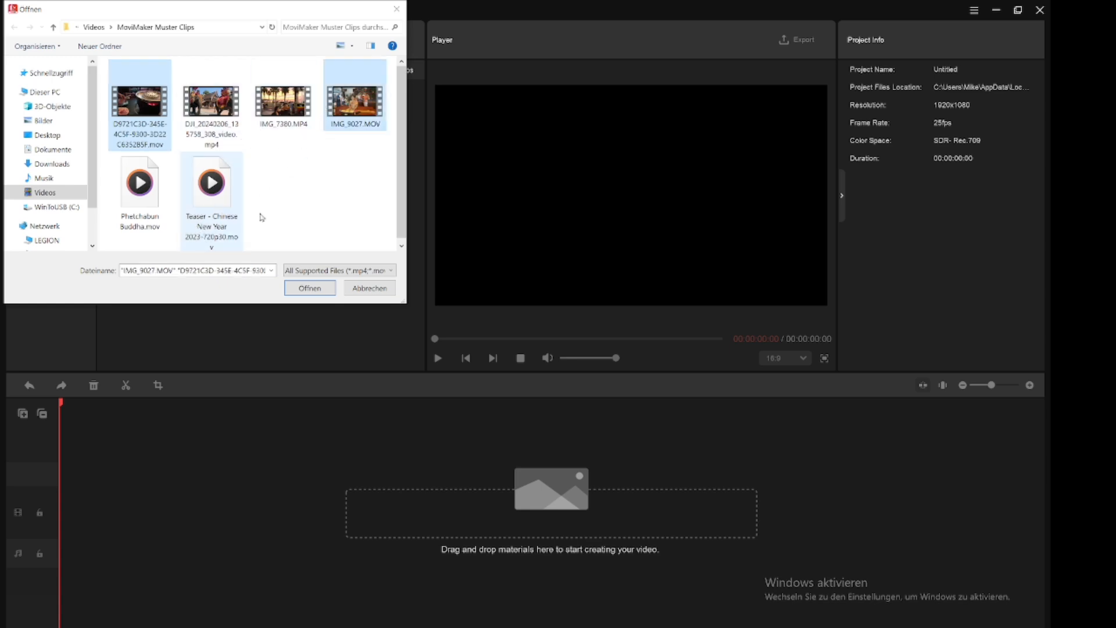
pyautogui.moveTo(94, 100); pyautogui.dragTo(94, 115)
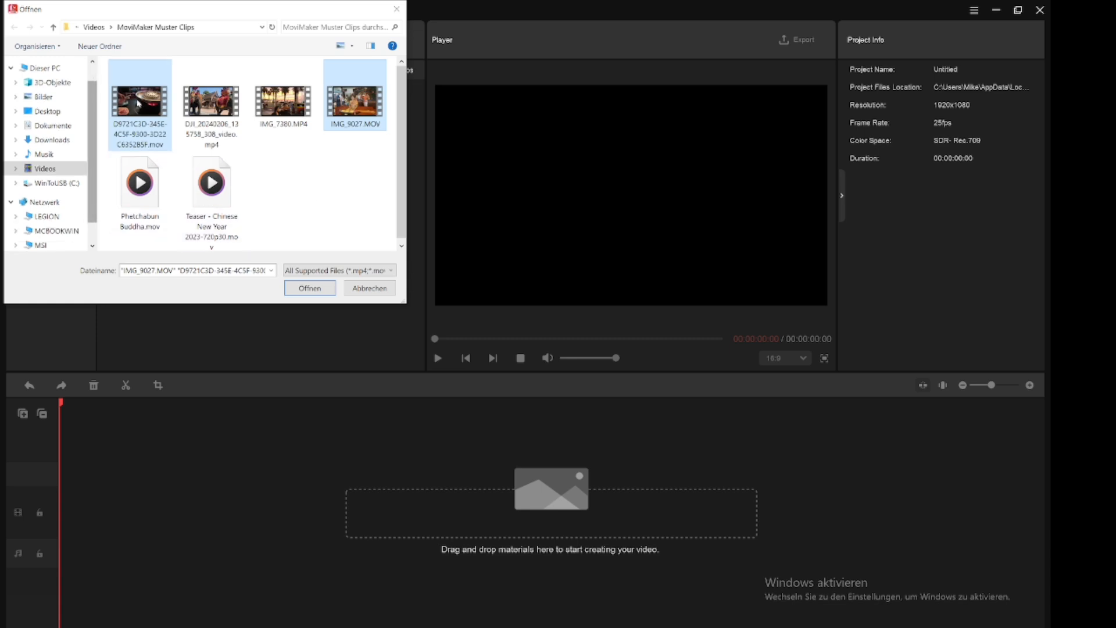
pyautogui.click(141, 131)
pyautogui.keyDown('shift'); pyautogui.click(200, 178); pyautogui.keyUp('shift')
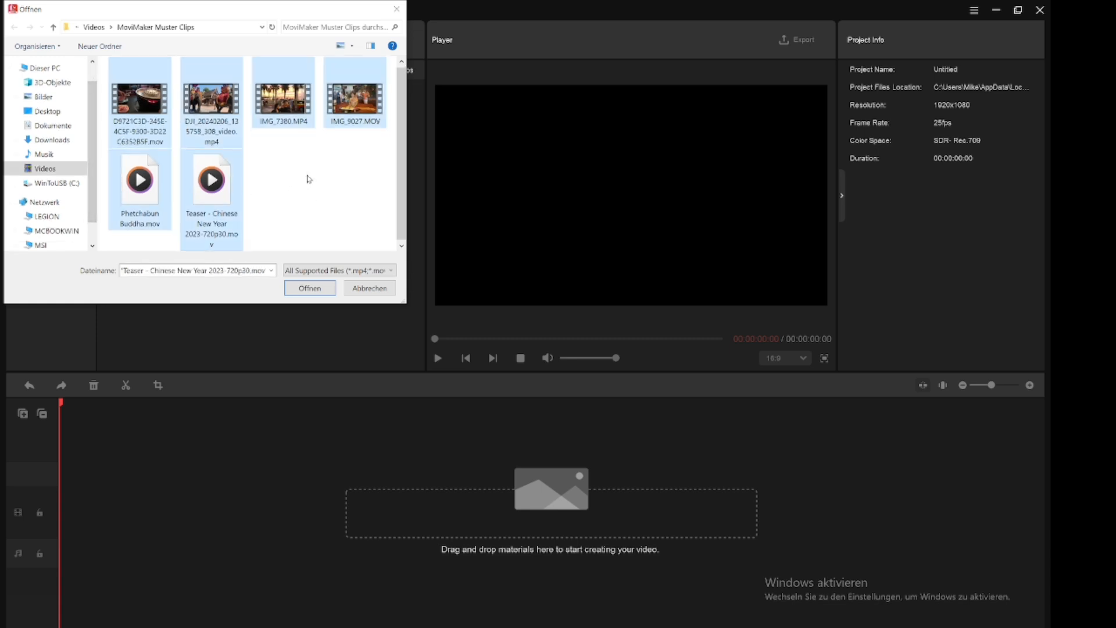
pyautogui.click(321, 294)
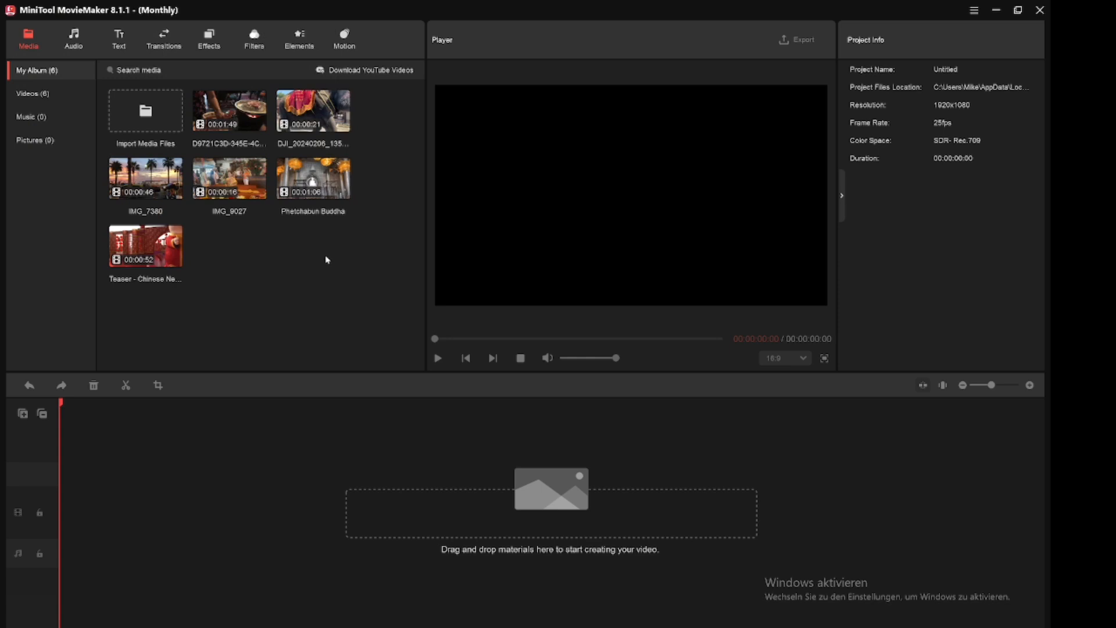
# Check the media library's Videos, Music and Pictures categories and return to the video clips.
pyautogui.click(50, 91)
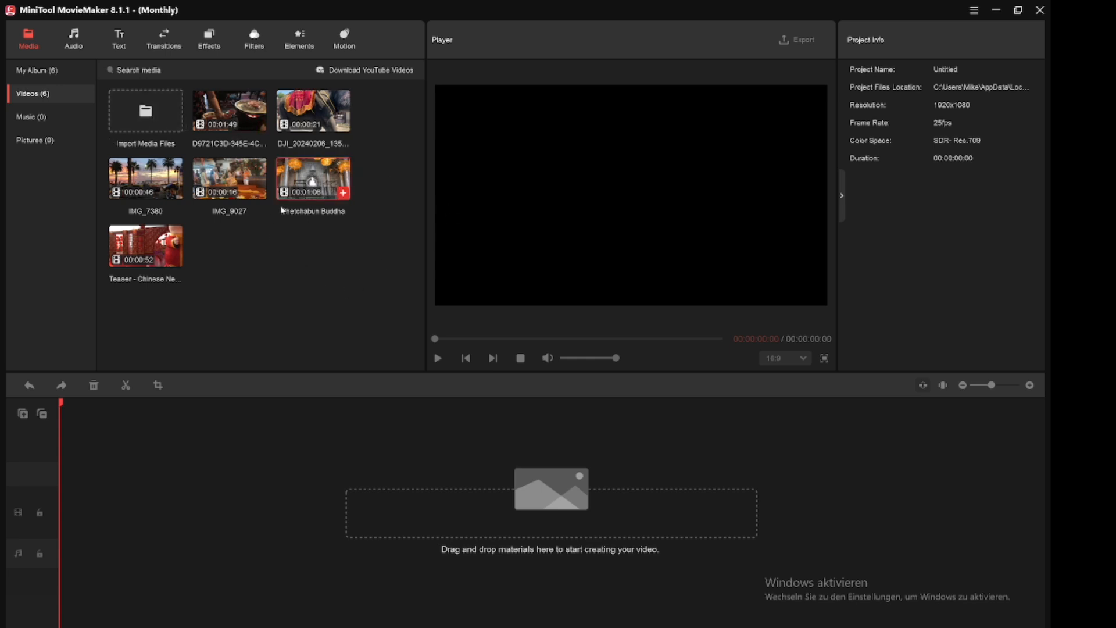
pyautogui.click(35, 120)
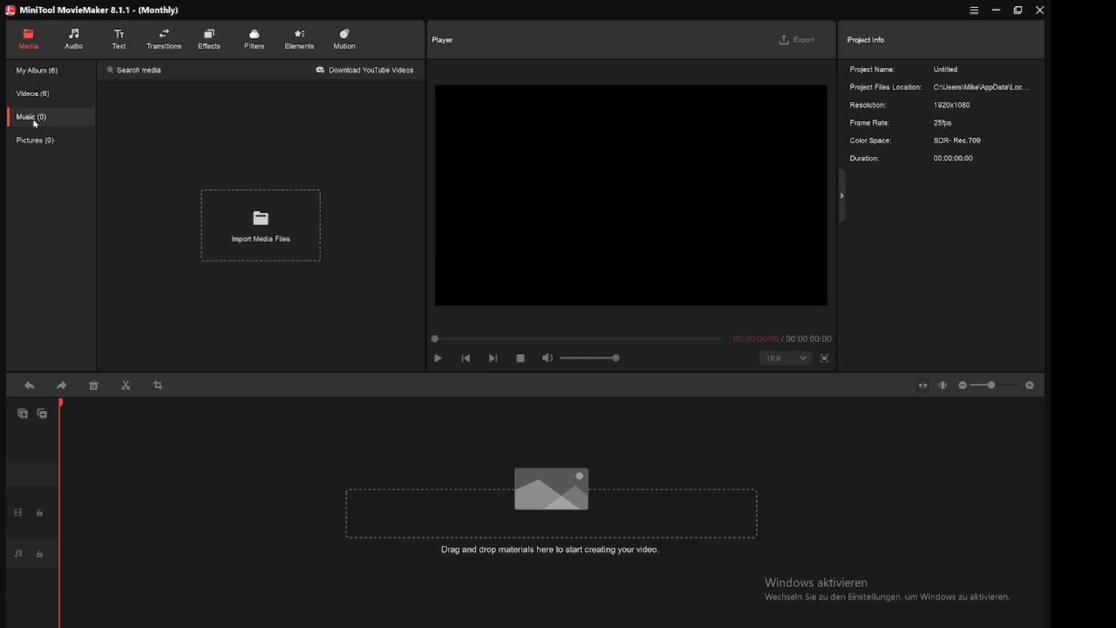
pyautogui.click(50, 145)
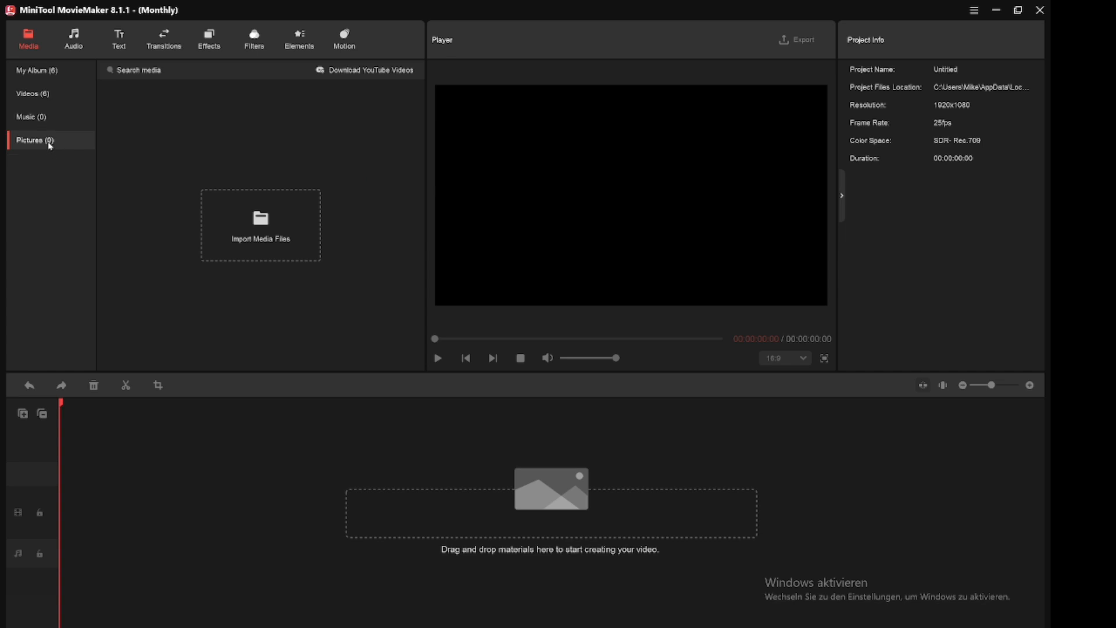
pyautogui.click(33, 94)
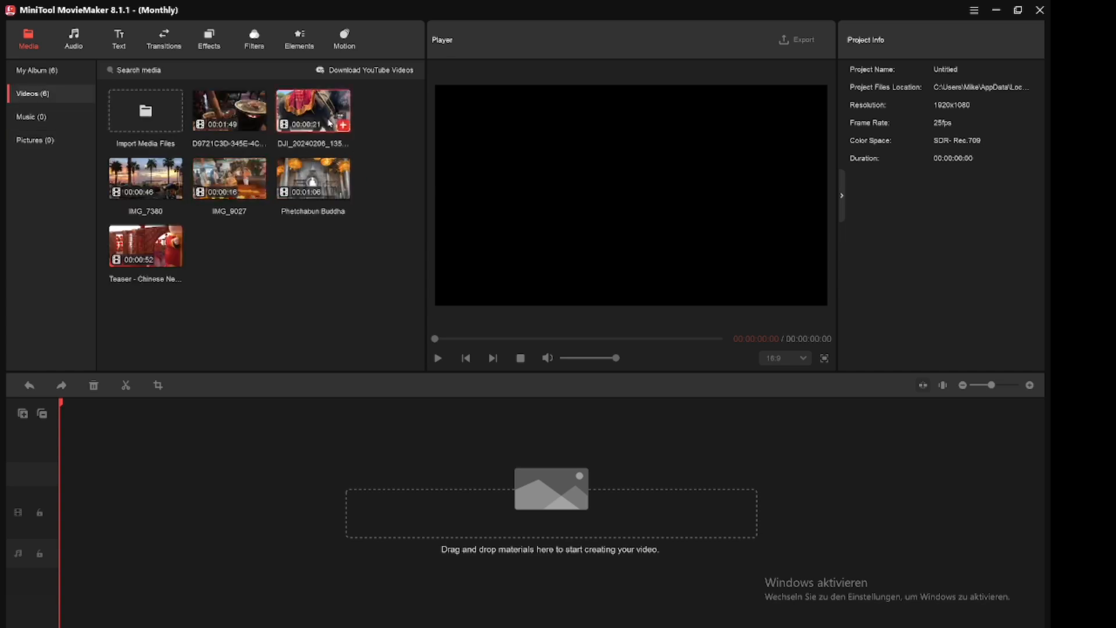
# Place the Teaser - Chinese New Year clip at the start of the main video track and append the D9721C3D clip directly after it.
pyautogui.moveTo(330, 125)
pyautogui.moveTo(166, 247); pyautogui.dragTo(454, 468)
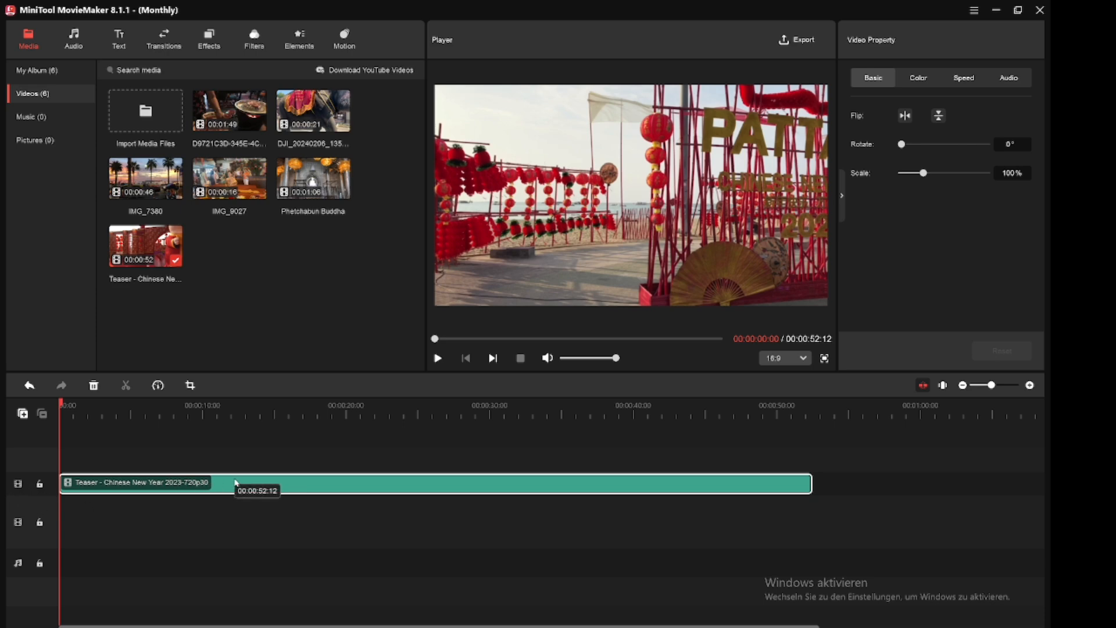
pyautogui.moveTo(232, 482); pyautogui.dragTo(279, 530)
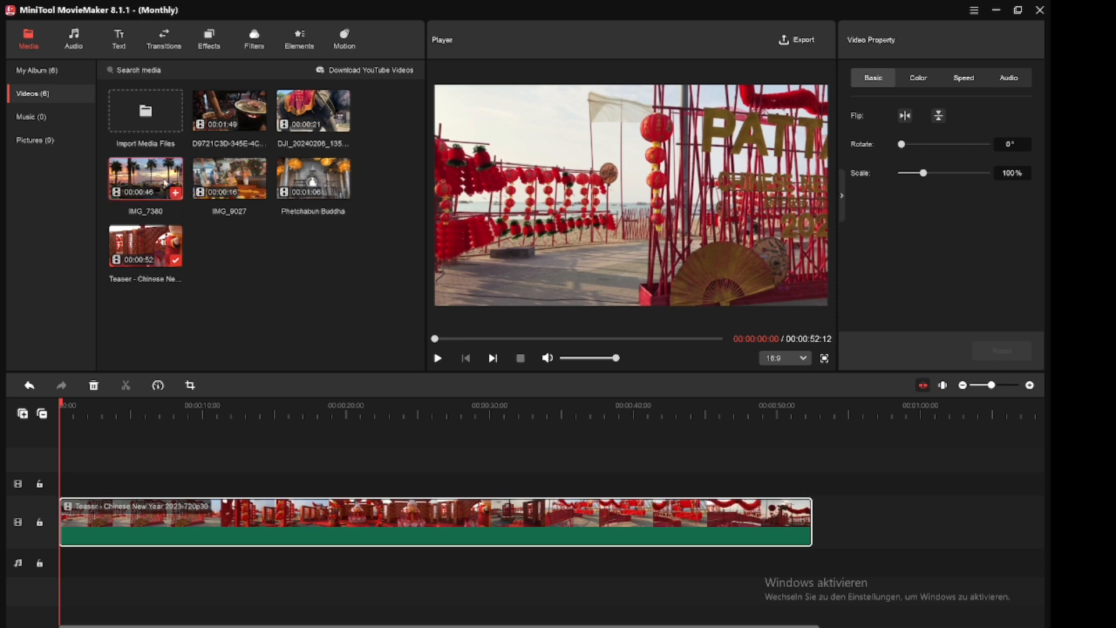
pyautogui.moveTo(167, 183); pyautogui.dragTo(357, 291)
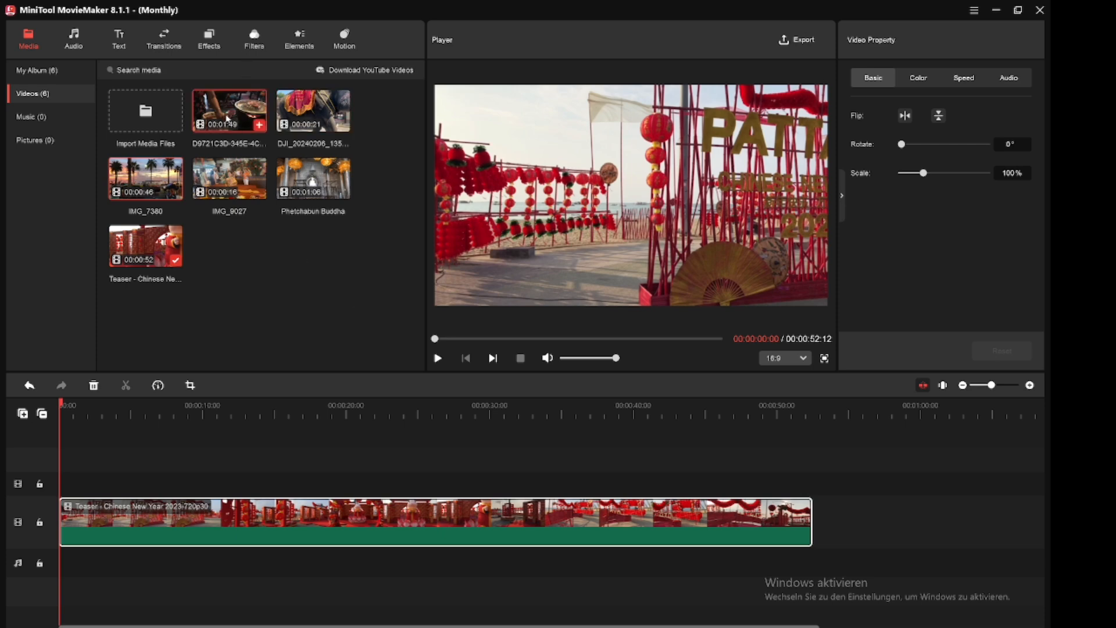
pyautogui.moveTo(227, 119); pyautogui.dragTo(858, 501)
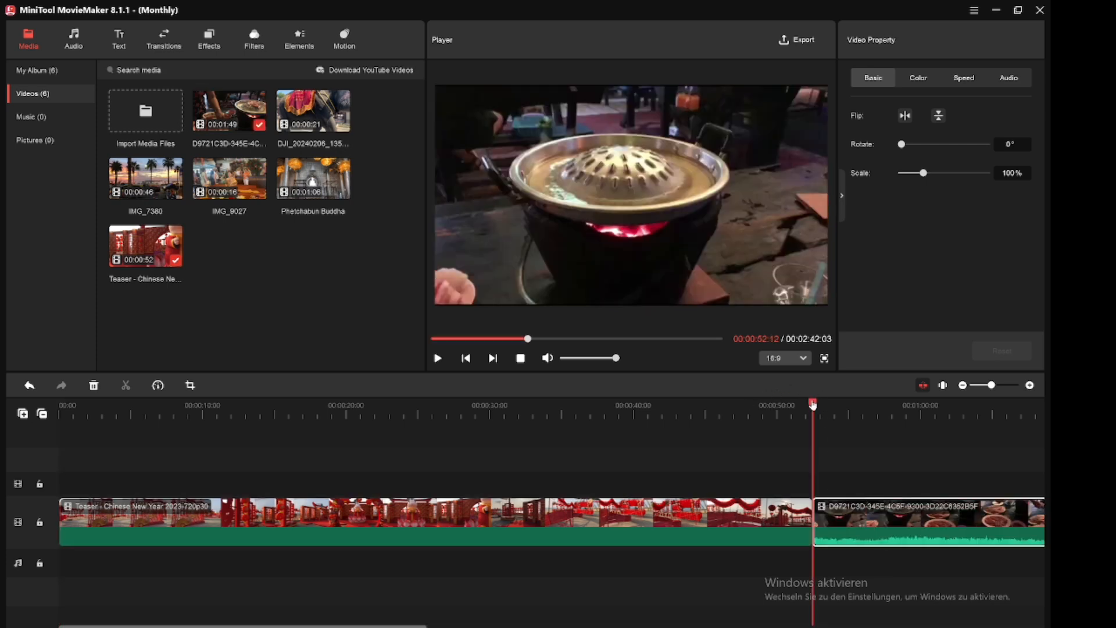
# Split the Teaser - Chinese New Year clip at 00:00:48:05 and delete the piece after the cut.
pyautogui.moveTo(813, 405); pyautogui.dragTo(754, 414)
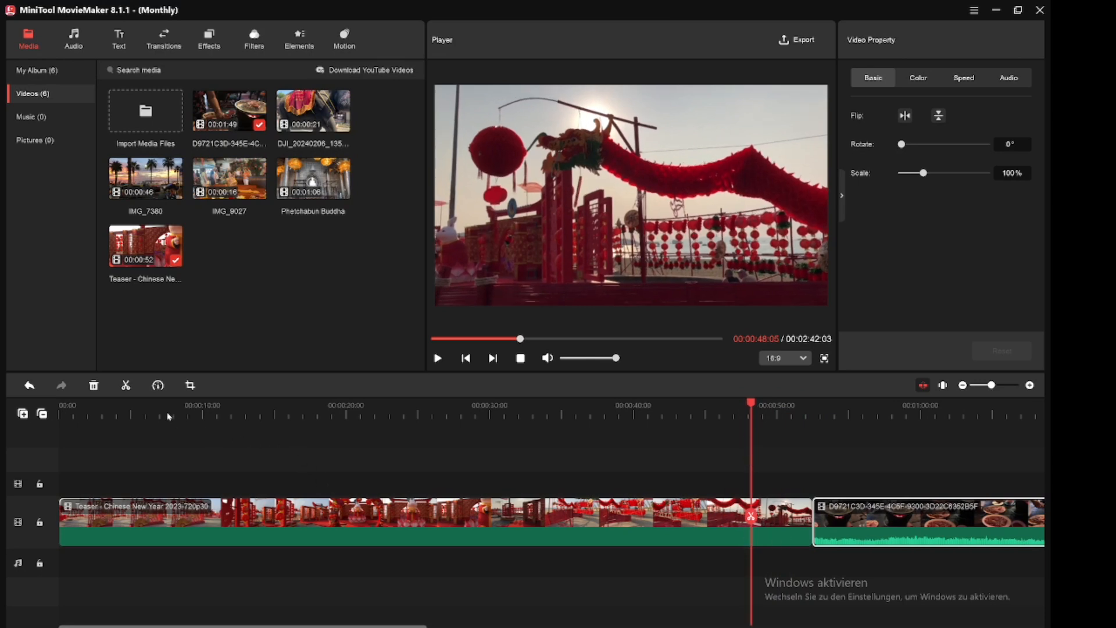
pyautogui.click(126, 386)
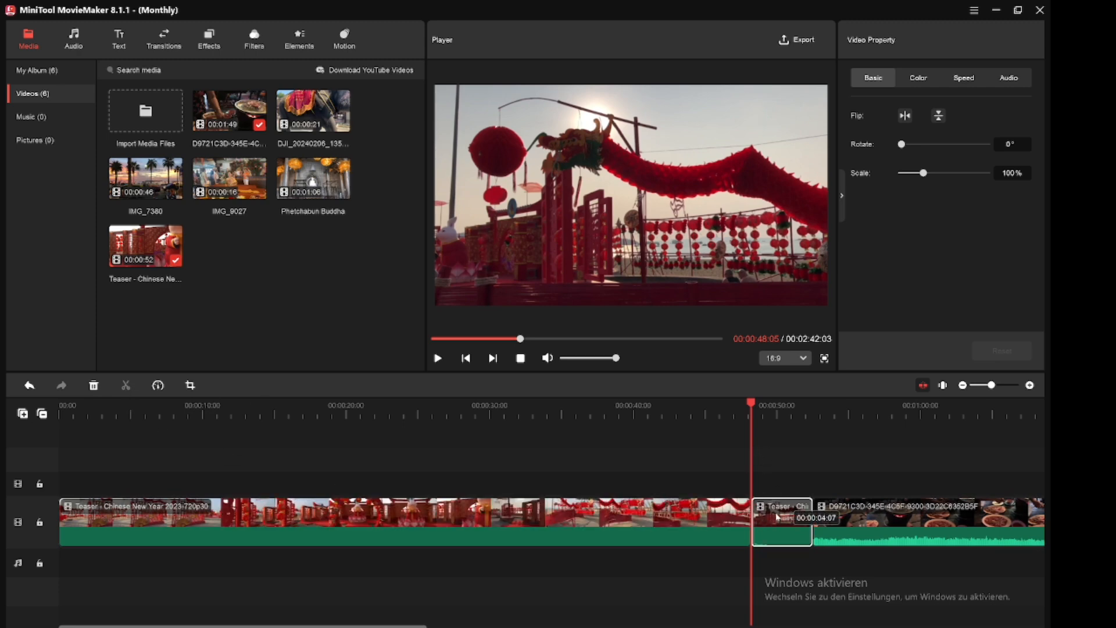
pyautogui.click(93, 384)
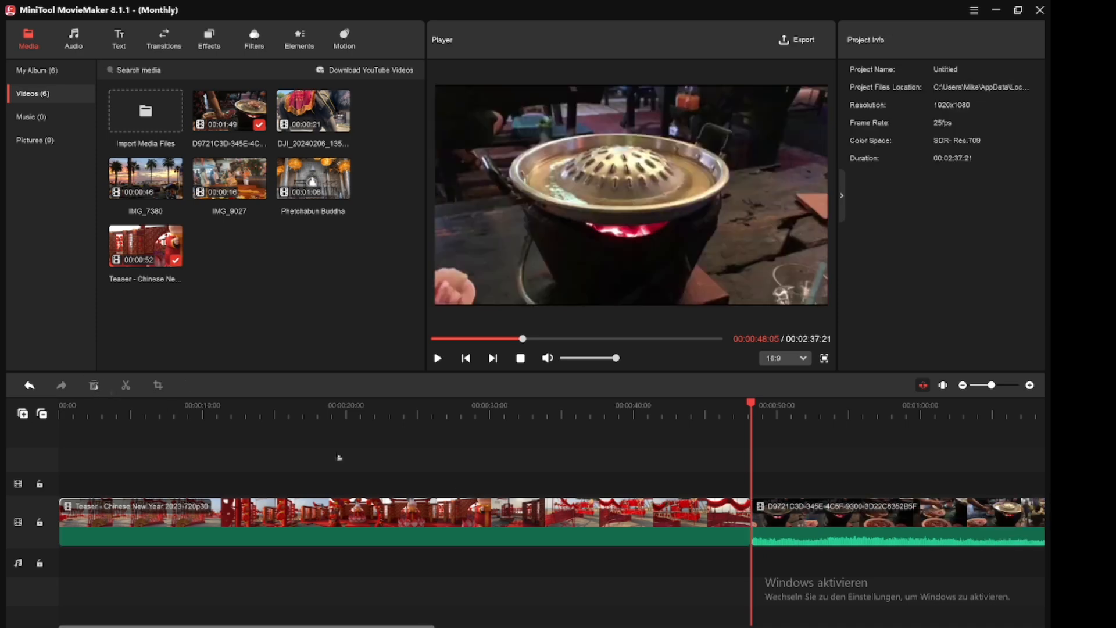
# Split the D9721C3D clip at 00:02:29:13 and move its end piece to an upper track and back to the main track.
pyautogui.moveTo(747, 411)
pyautogui.mouseDown()
pyautogui.moveTo(730, 410)
pyautogui.moveTo(762, 405)
pyautogui.moveTo(709, 405)
pyautogui.moveTo(767, 402)
pyautogui.mouseUp()
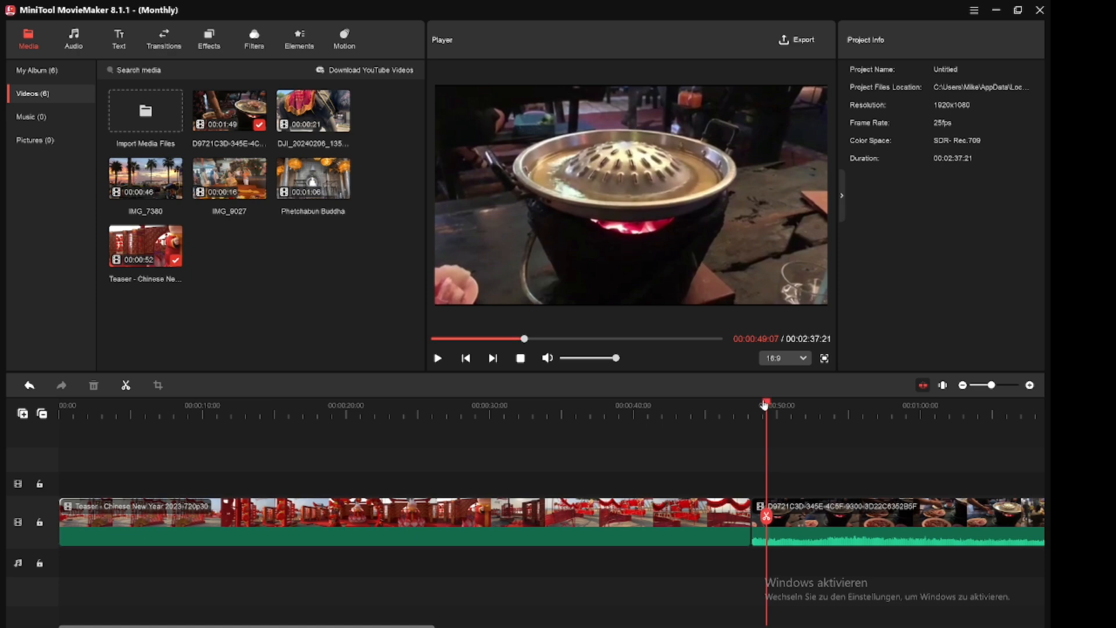
pyautogui.moveTo(765, 405); pyautogui.dragTo(603, 380)
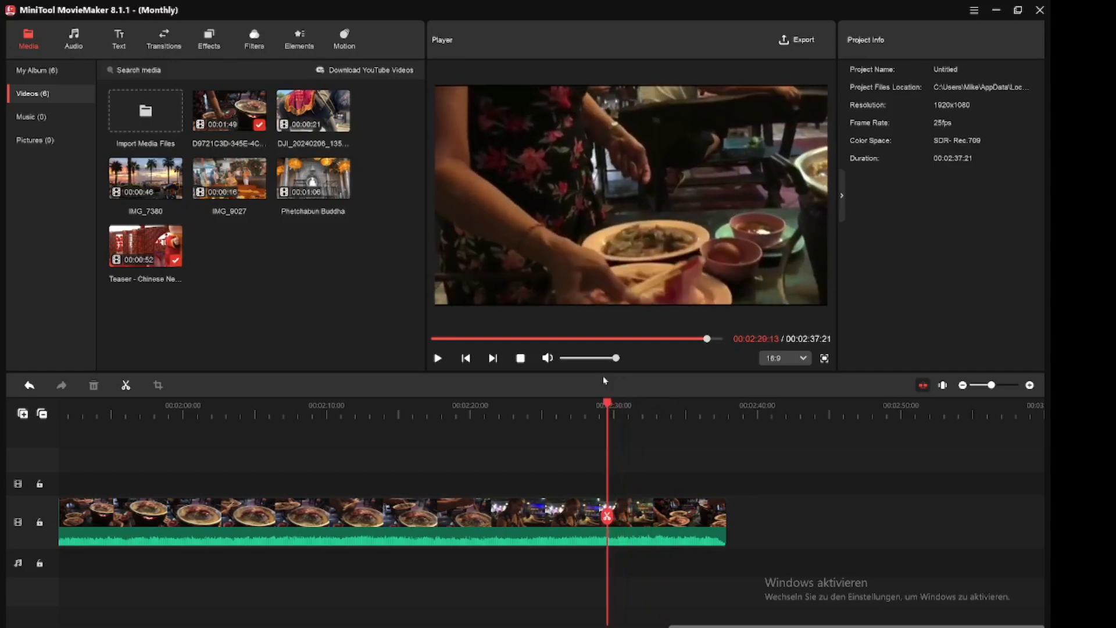
pyautogui.click(125, 385)
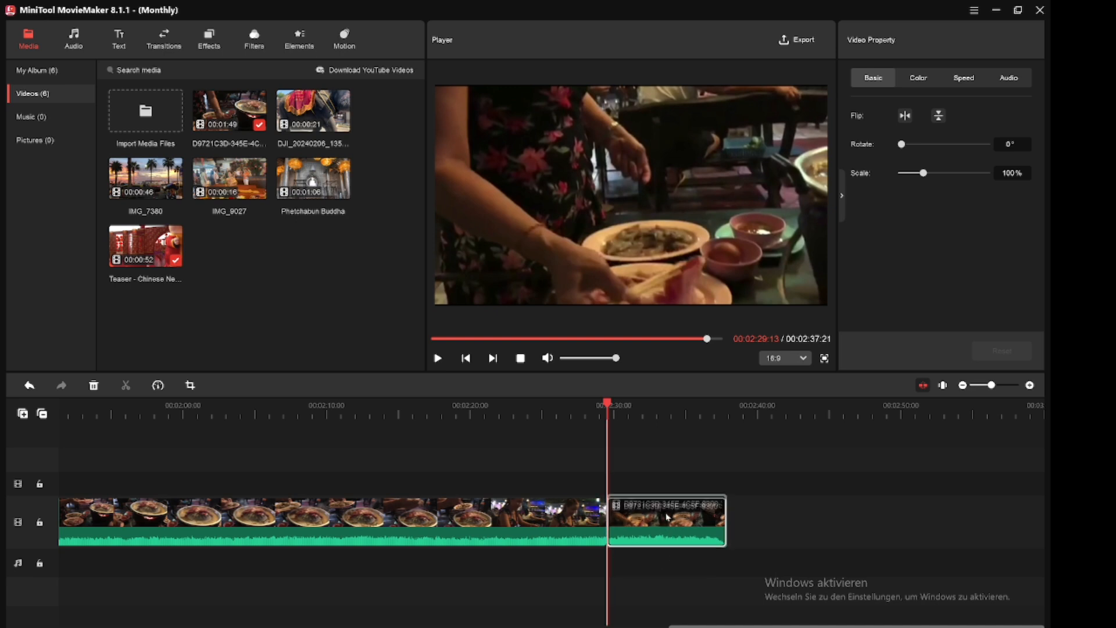
pyautogui.moveTo(667, 517); pyautogui.dragTo(642, 468)
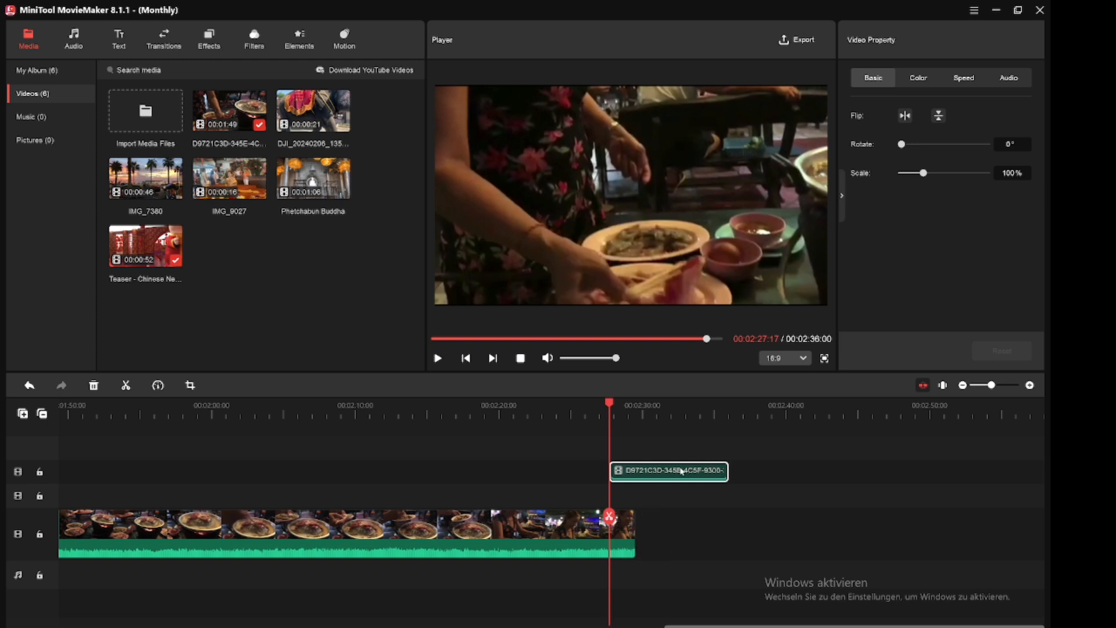
pyautogui.moveTo(682, 472); pyautogui.dragTo(715, 517)
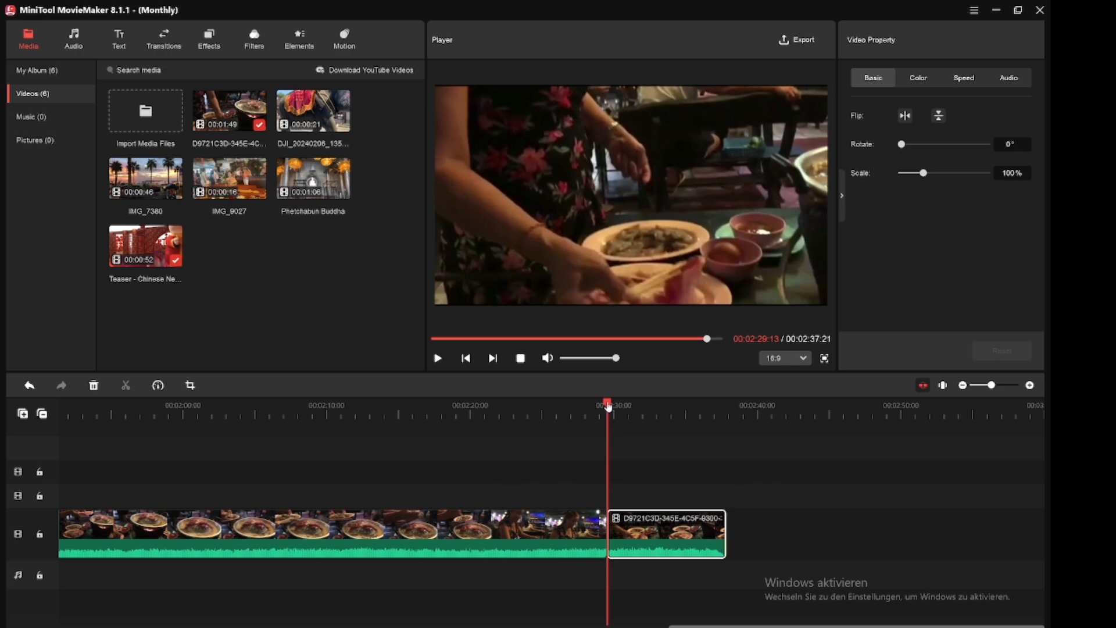
# Place the playhead at the cut between the Teaser and D9721C3D clips and preview CrossZoom in the transitions library.
pyautogui.moveTo(608, 407); pyautogui.dragTo(478, 424)
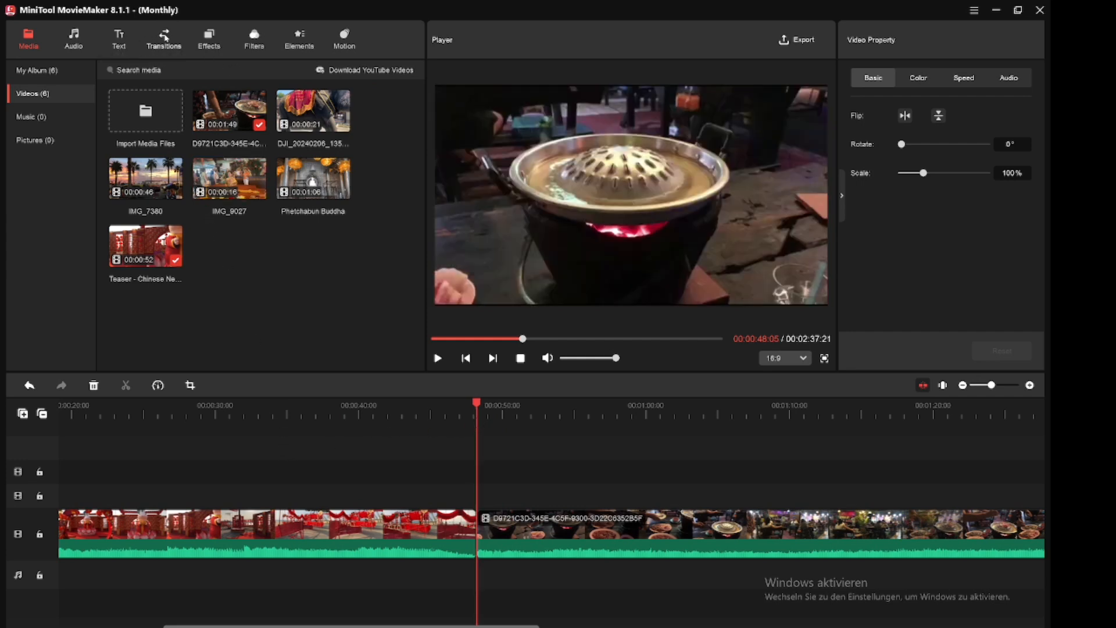
pyautogui.click(164, 41)
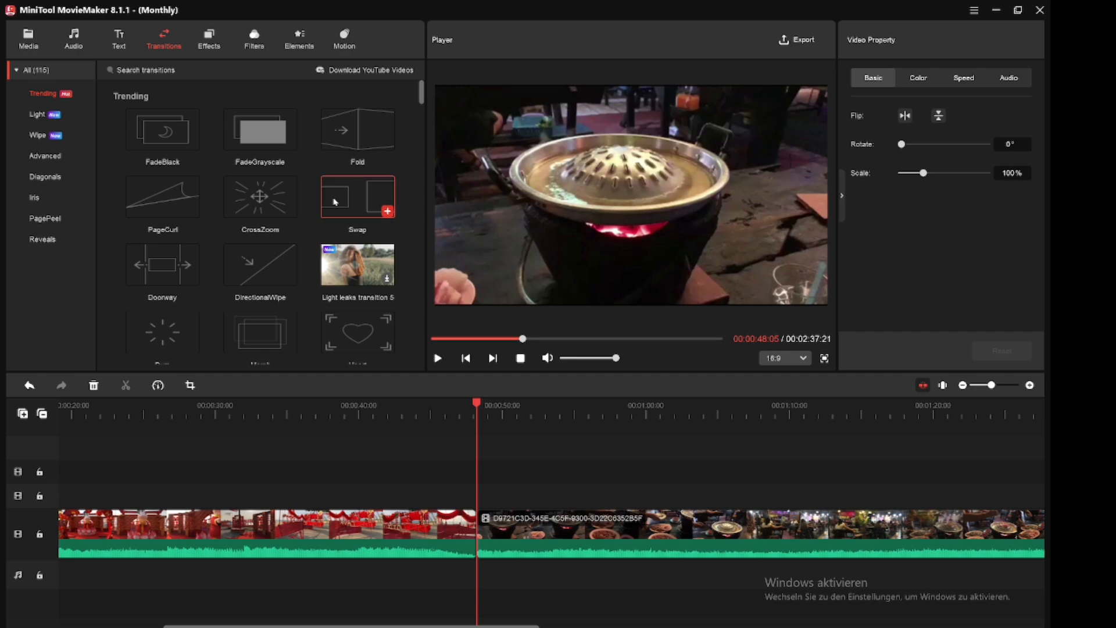
pyautogui.moveTo(190, 274)
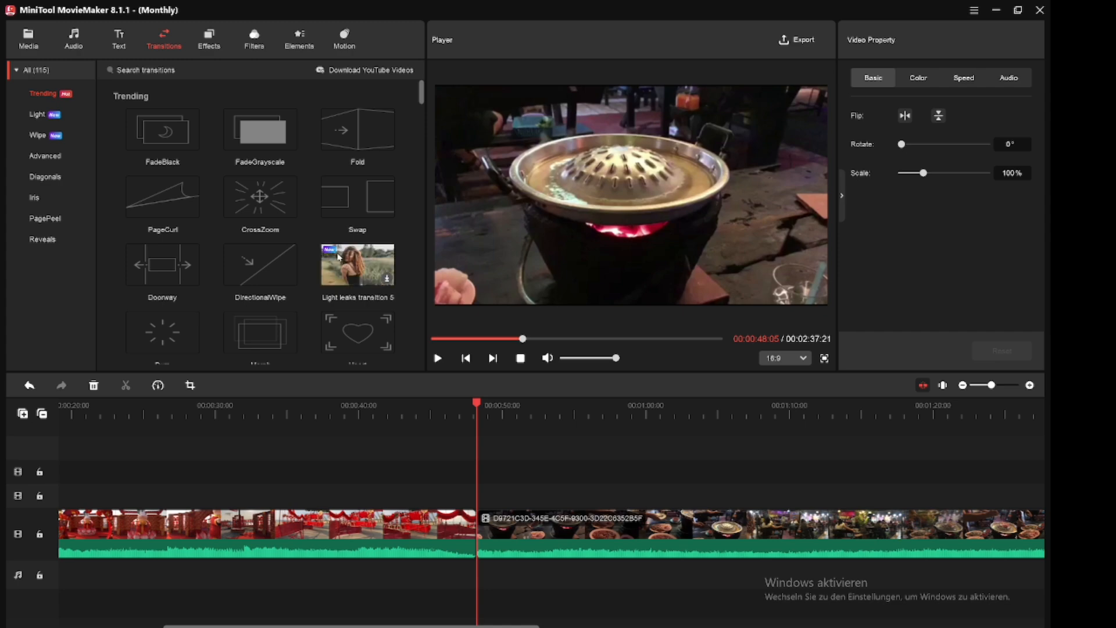
pyautogui.moveTo(259, 208)
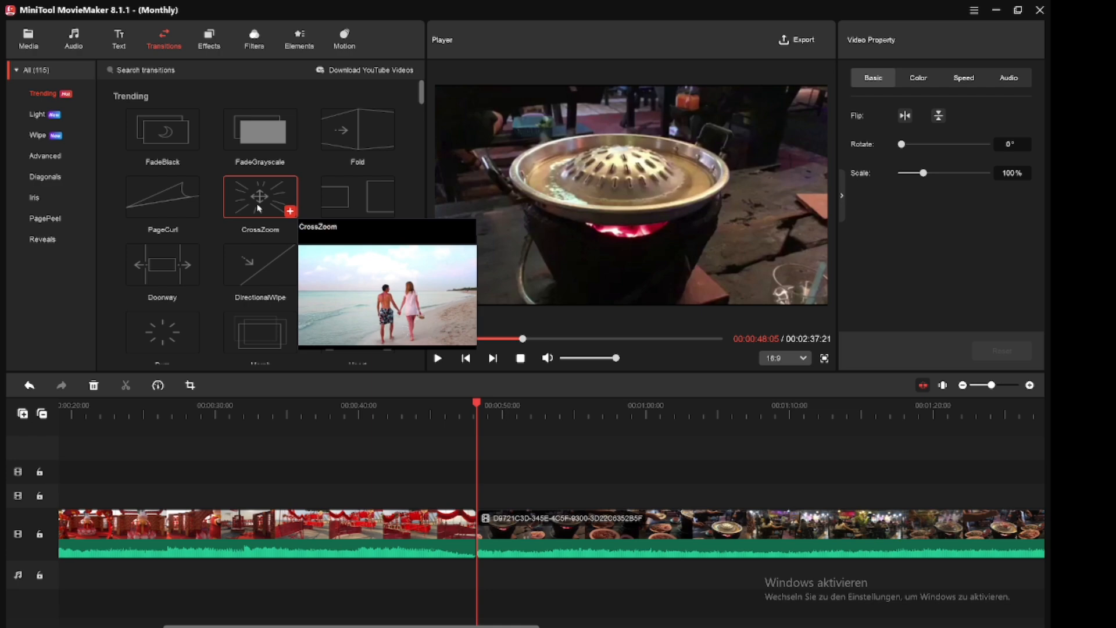
# Browse the transitions library through the Light, Wipe, Advanced, Diagonals and Iris categories.
pyautogui.scroll(-10, 260, 231)
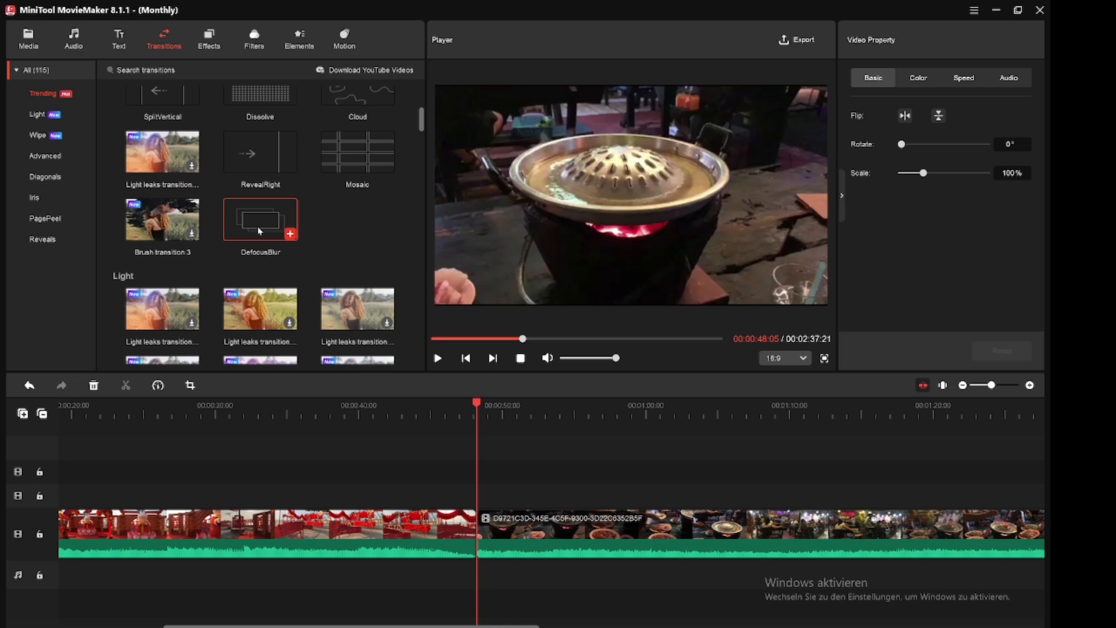
pyautogui.scroll(-8, 259, 230)
pyautogui.scroll(-6, 259, 230)
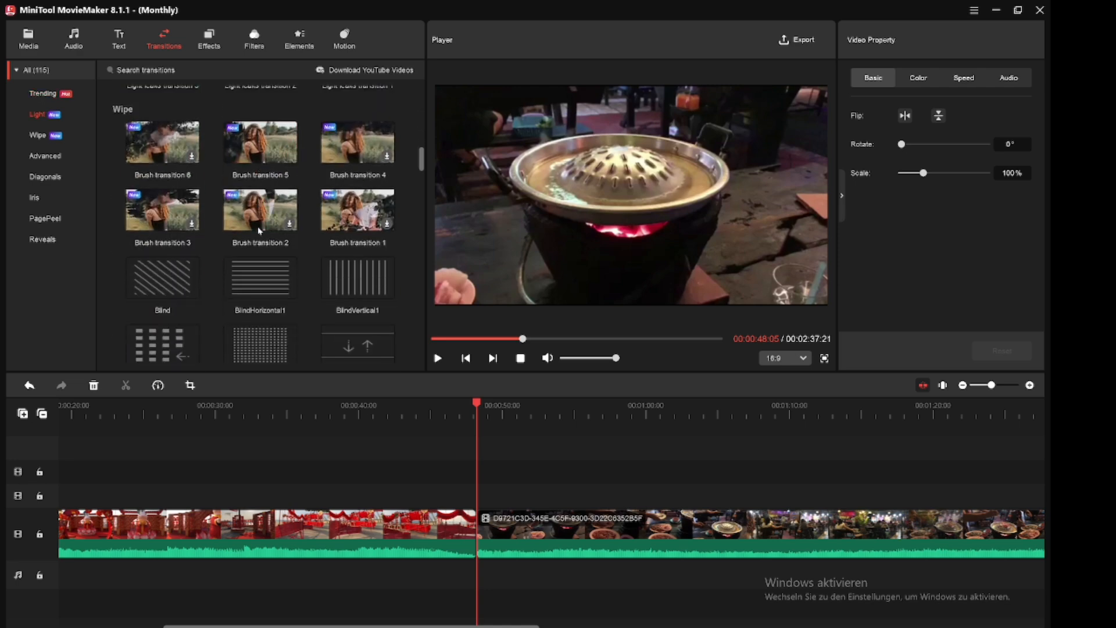
pyautogui.scroll(-3, 260, 231)
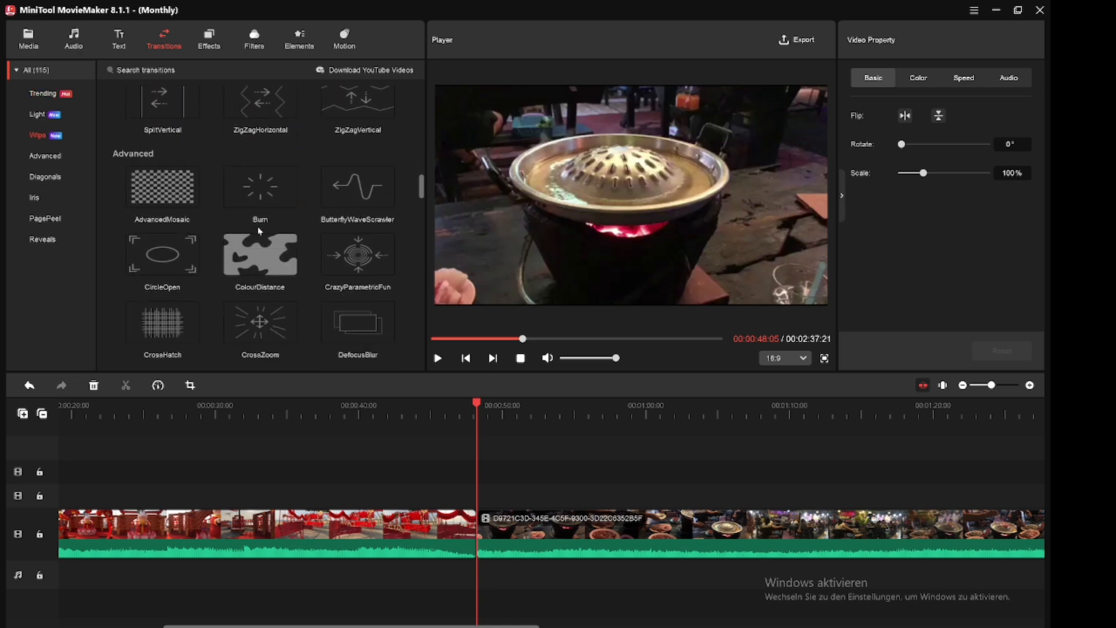
pyautogui.scroll(-10, 259, 231)
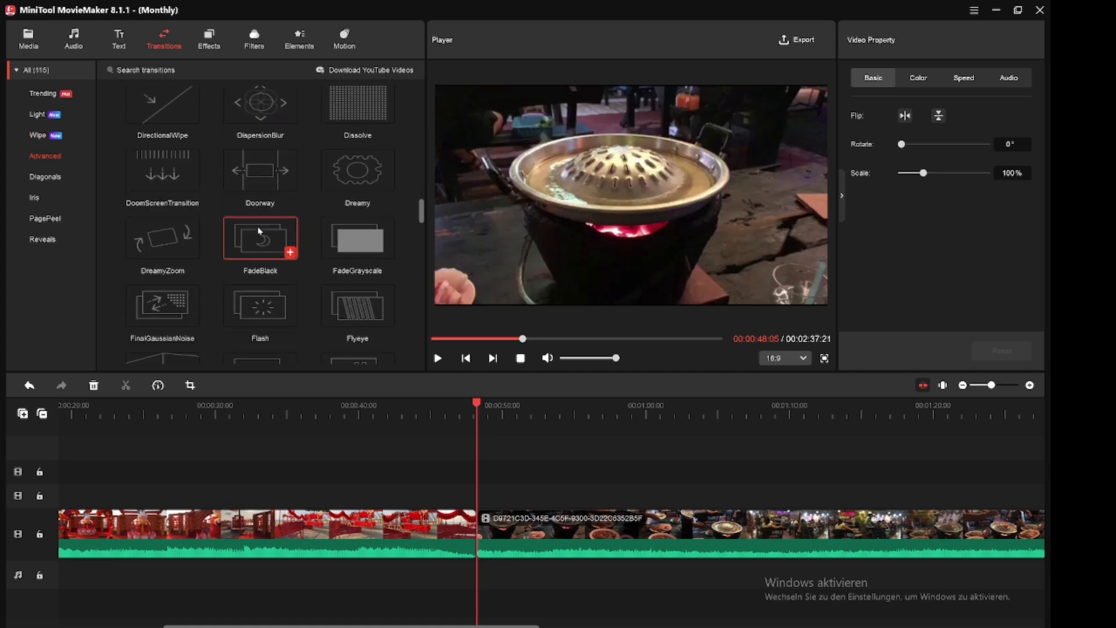
pyautogui.scroll(-12, 259, 231)
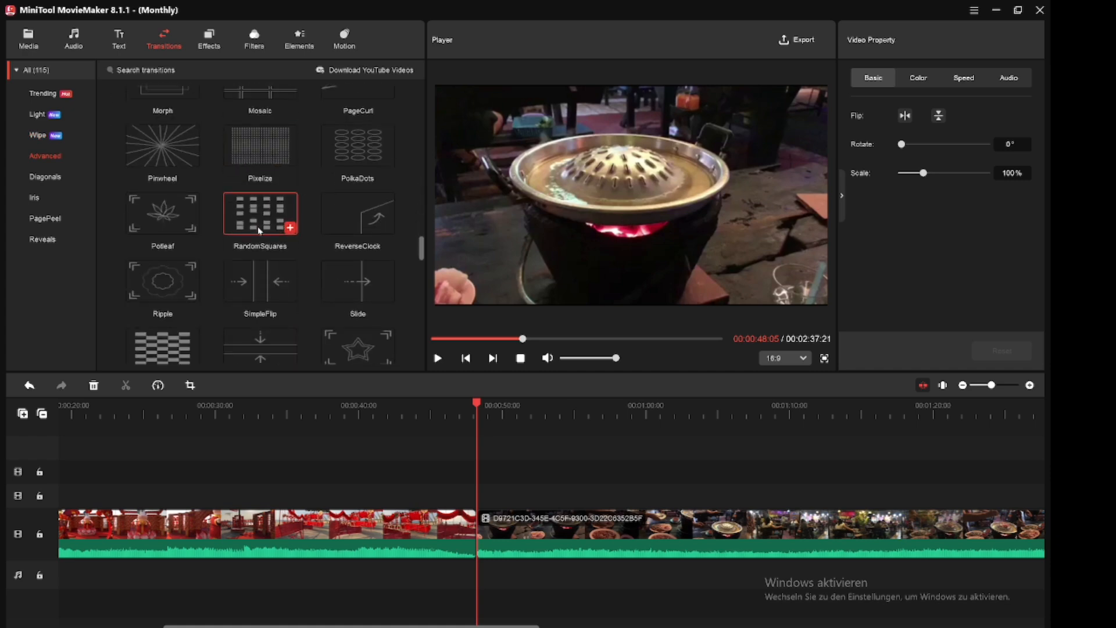
pyautogui.scroll(-4, 259, 231)
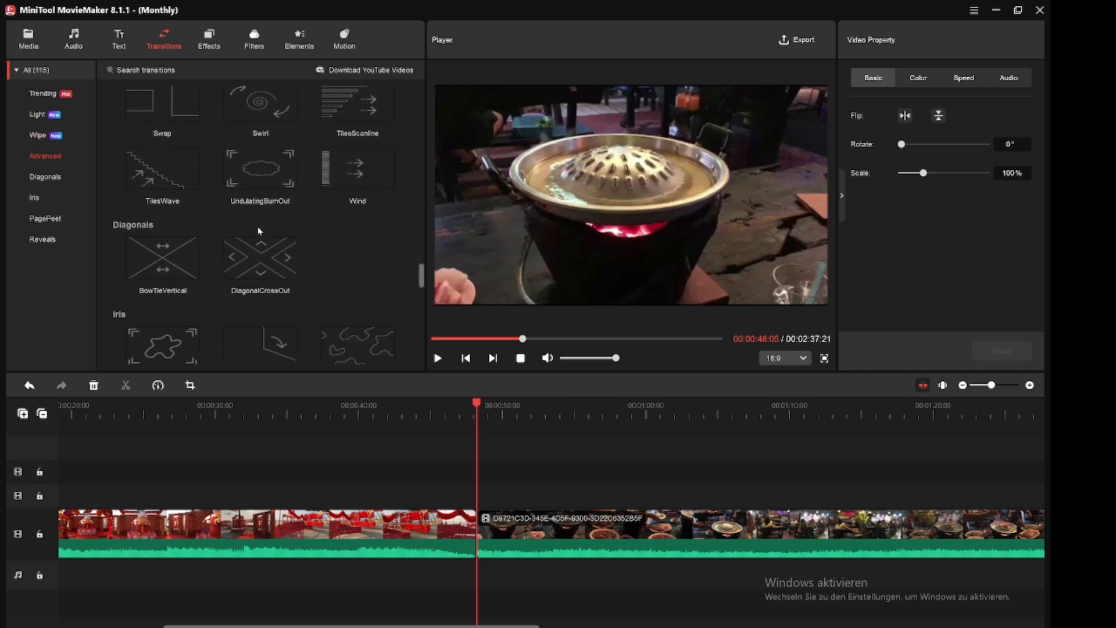
pyautogui.scroll(6, 260, 231)
pyautogui.scroll(7, 259, 230)
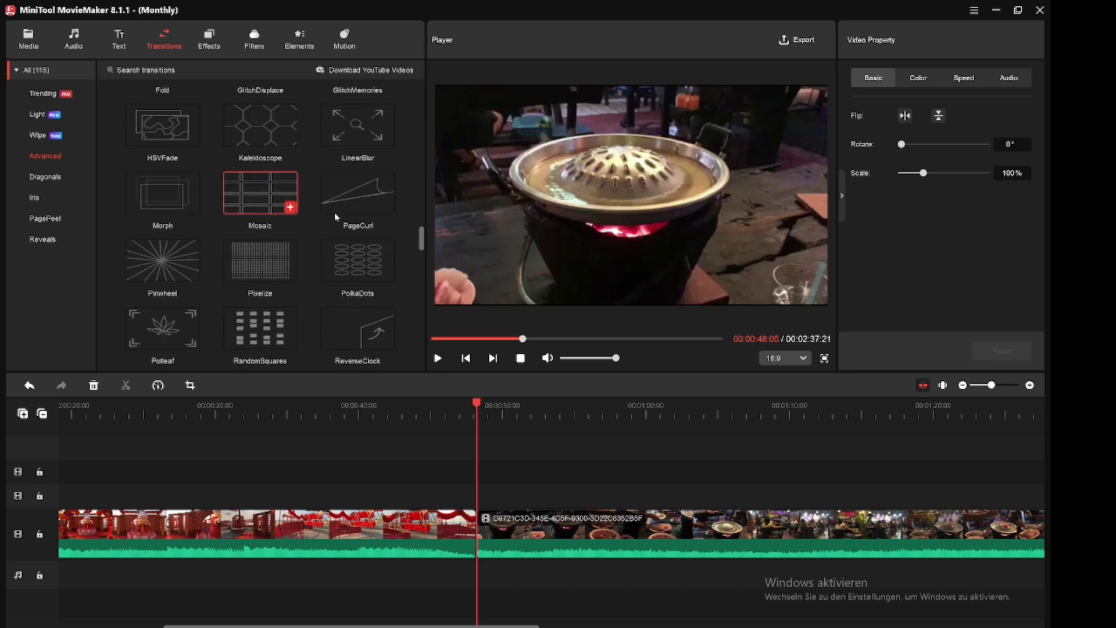
# Preview Advanced transitions such as PageCurl, Doorway, FadeGrayscale and DreamyZoom.
pyautogui.moveTo(361, 204)
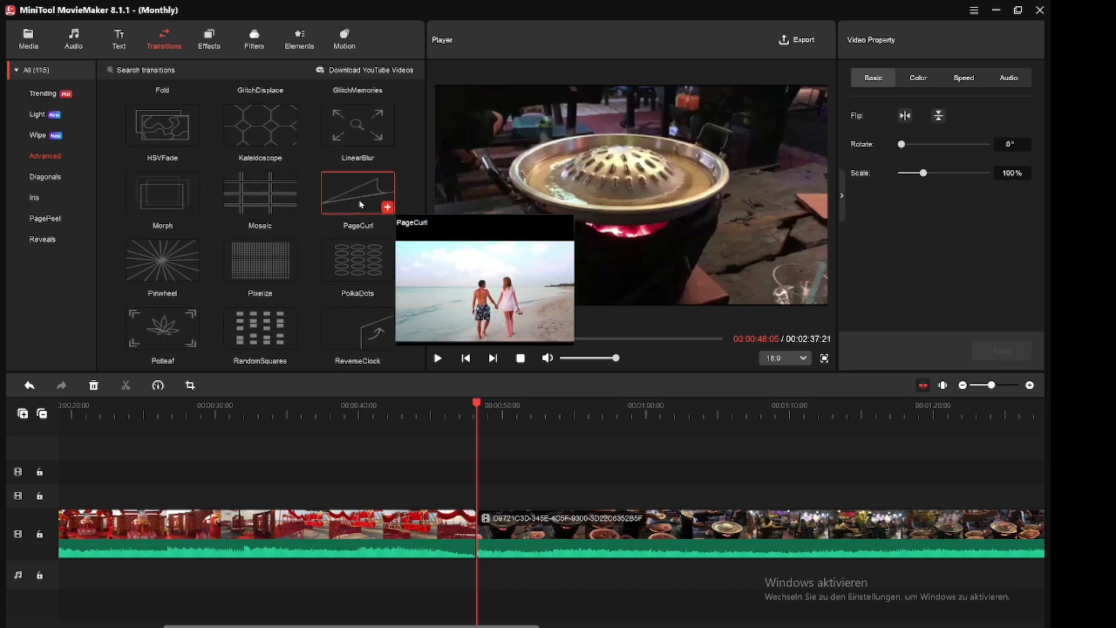
pyautogui.scroll(2, 247, 269)
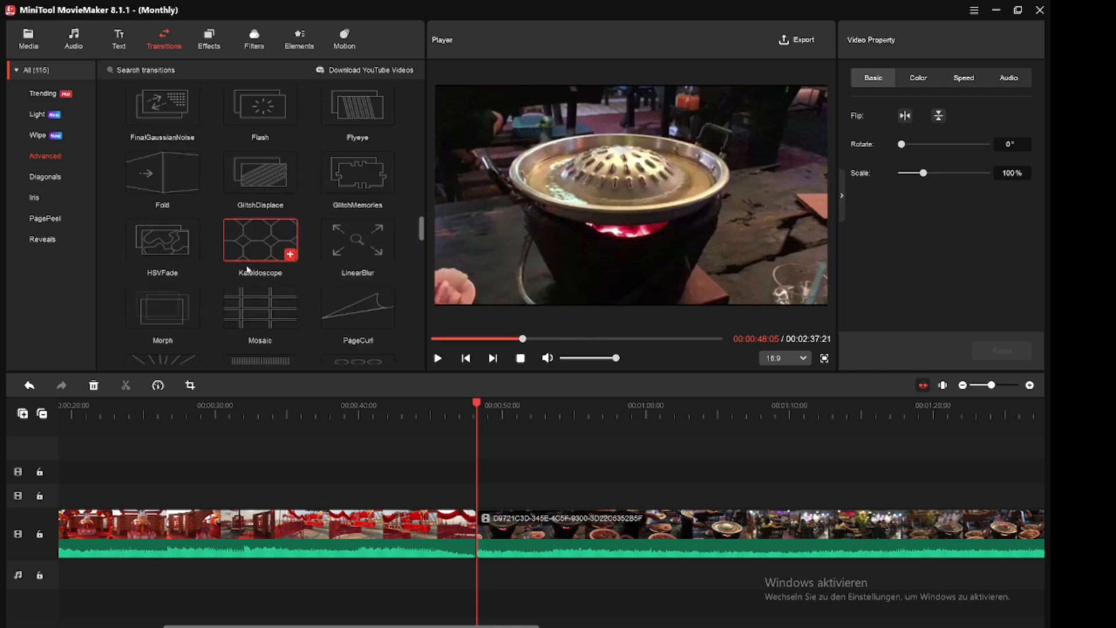
pyautogui.scroll(3, 247, 269)
pyautogui.moveTo(247, 269)
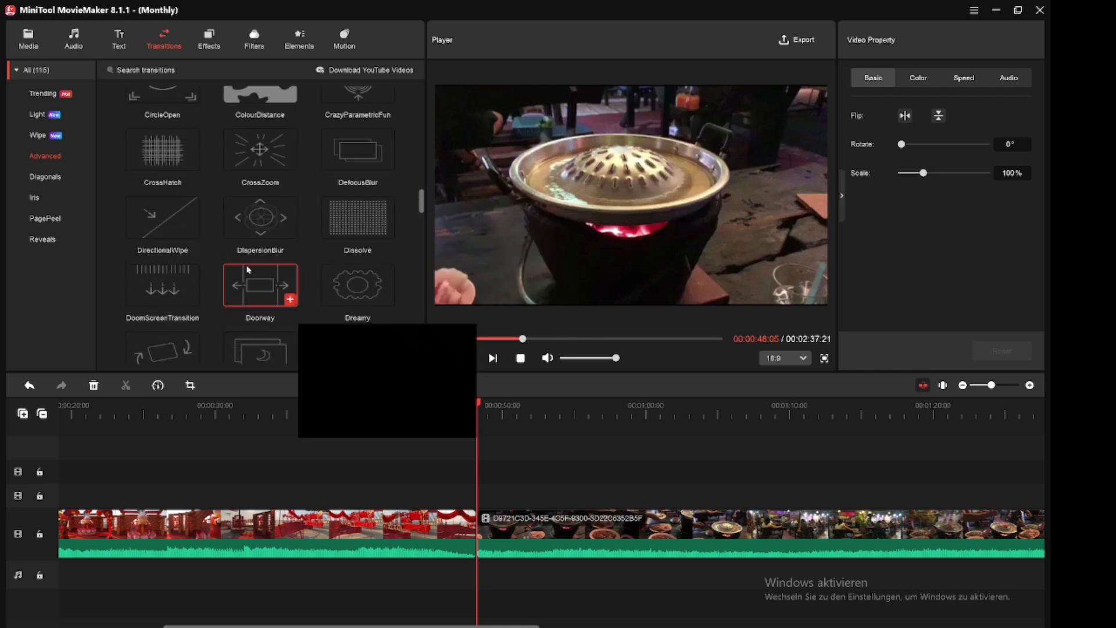
pyautogui.scroll(4, 248, 269)
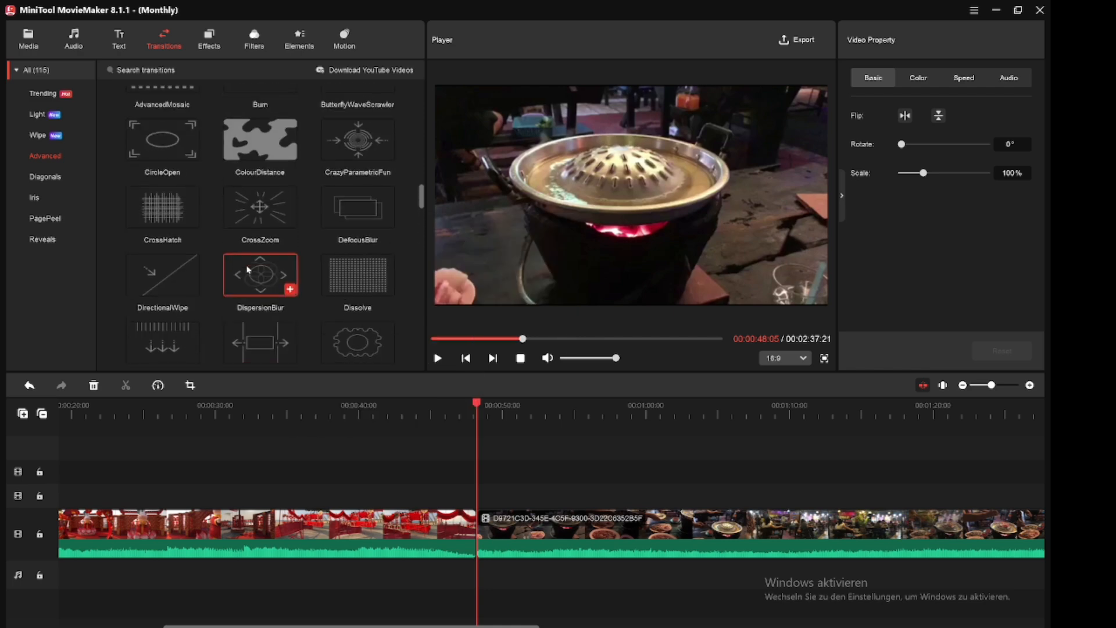
pyautogui.scroll(-3, 247, 270)
pyautogui.scroll(-3, 247, 269)
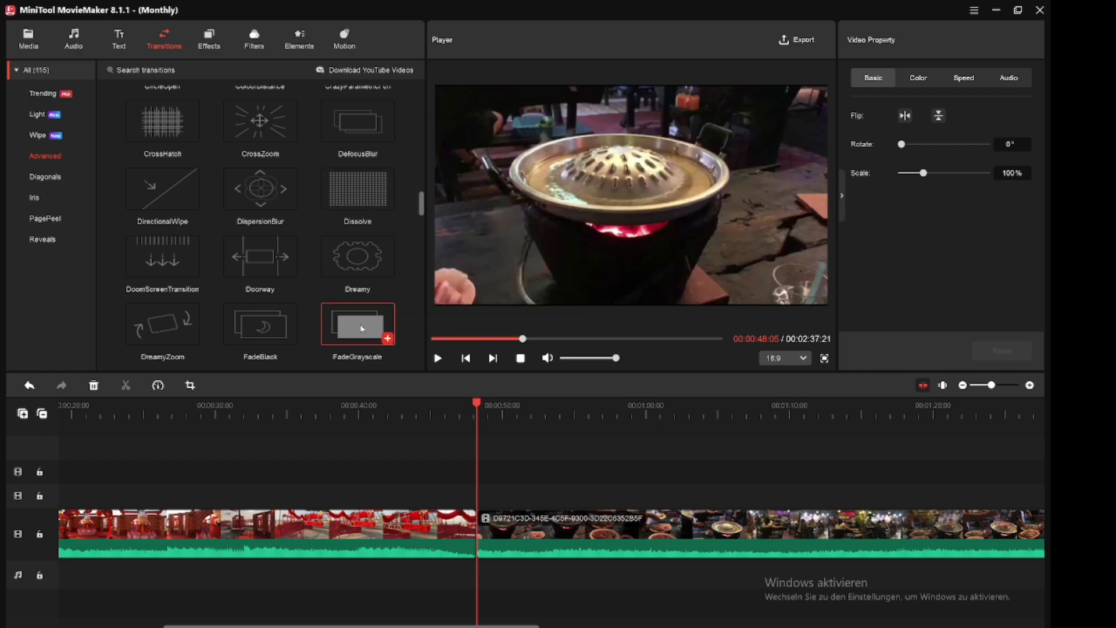
pyautogui.moveTo(362, 328)
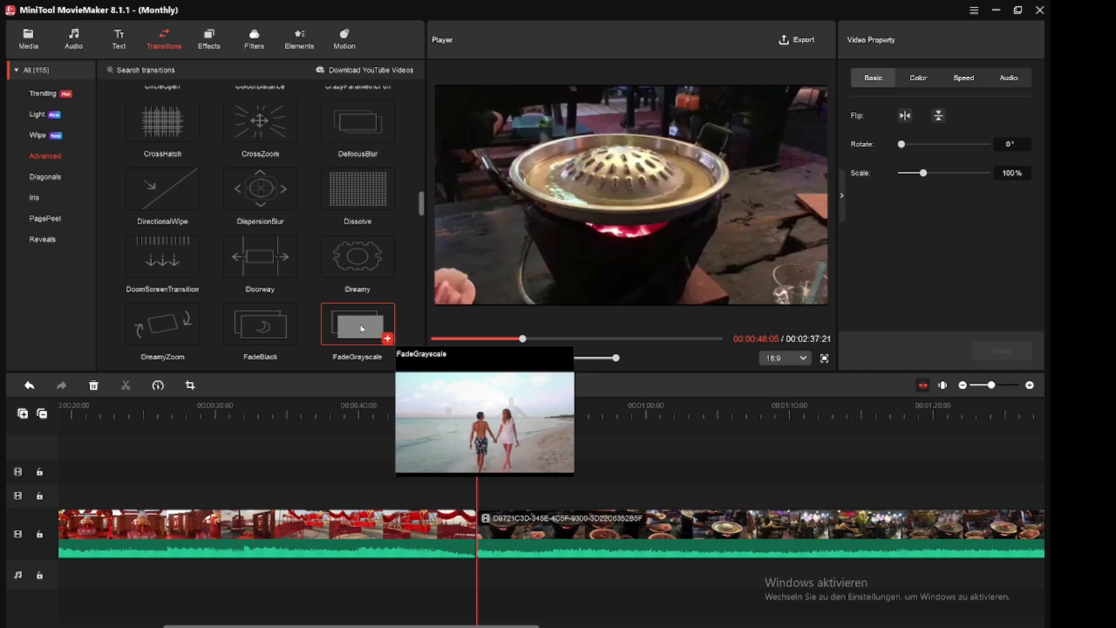
pyautogui.moveTo(147, 333)
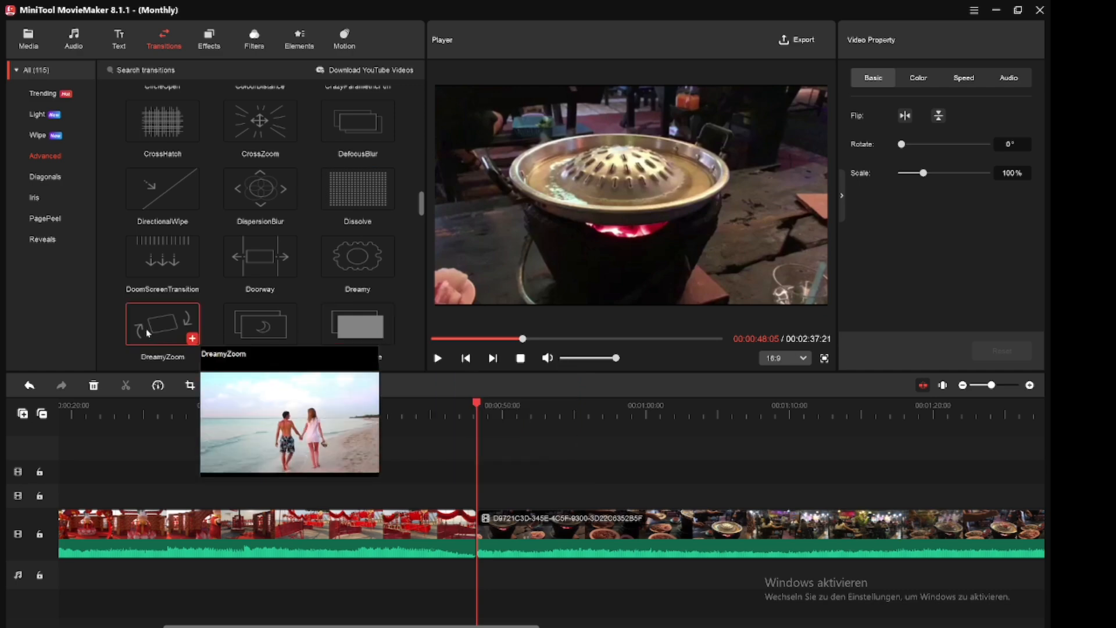
# Skim the transitions down to Iris and PagePeel and return to Trending to look at CrossZoom and DirectionalWipe.
pyautogui.scroll(-10, 251, 220)
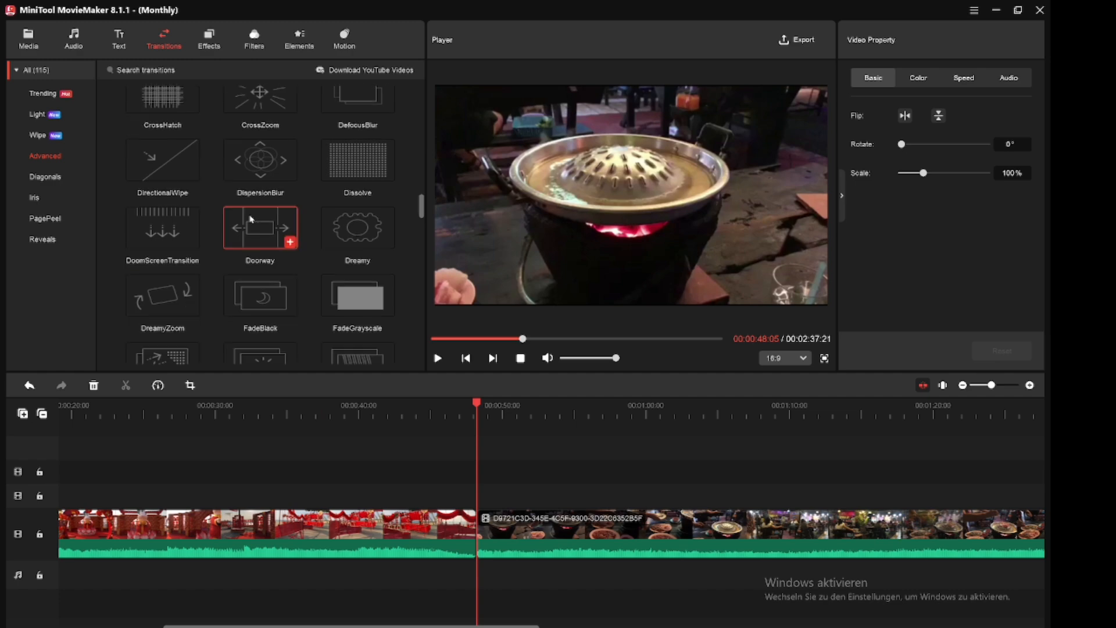
pyautogui.scroll(-8, 251, 219)
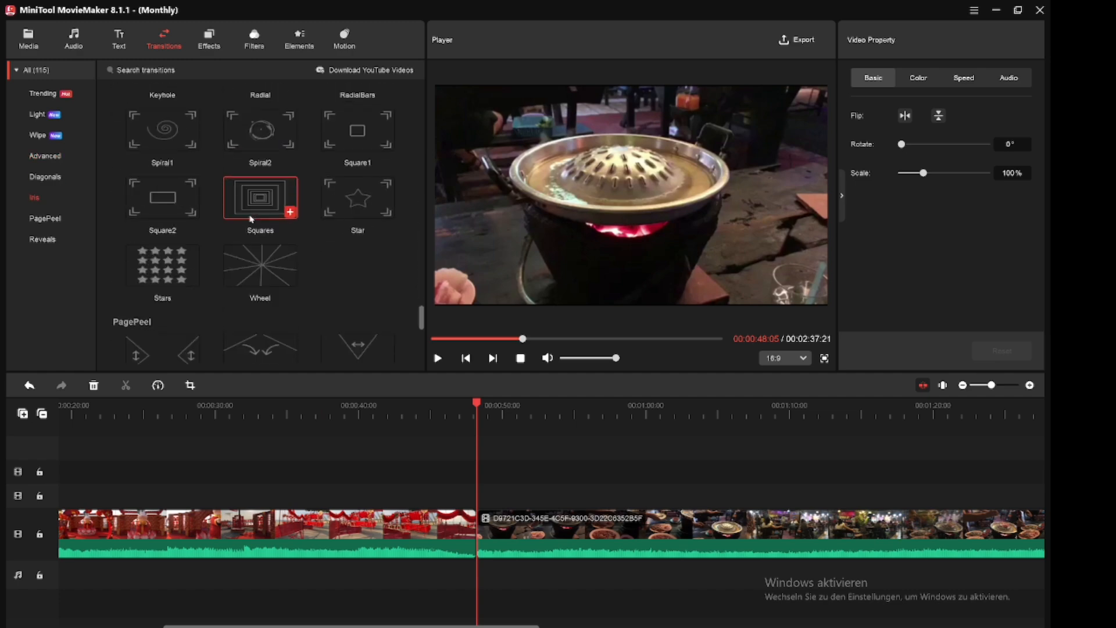
pyautogui.scroll(12, 251, 219)
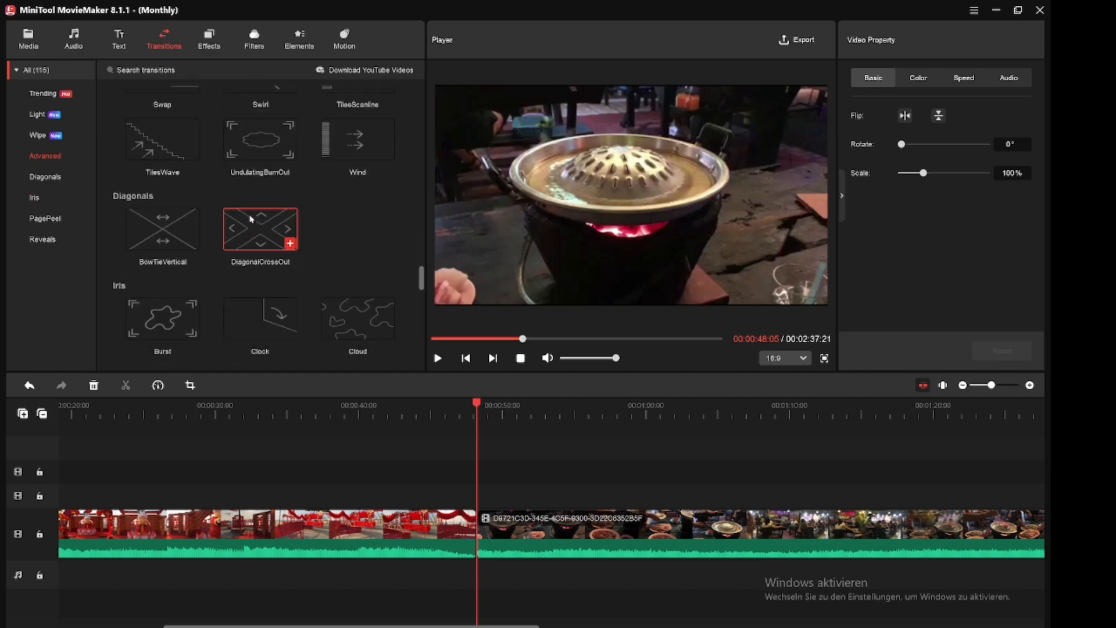
pyautogui.scroll(15, 249, 218)
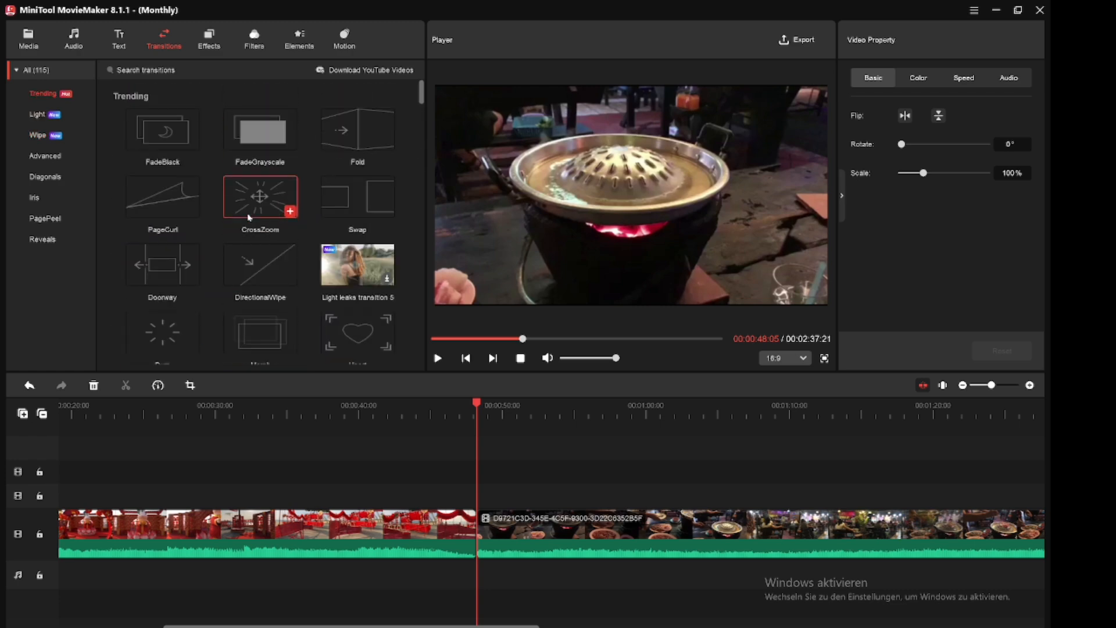
pyautogui.click(249, 217)
pyautogui.click(324, 130)
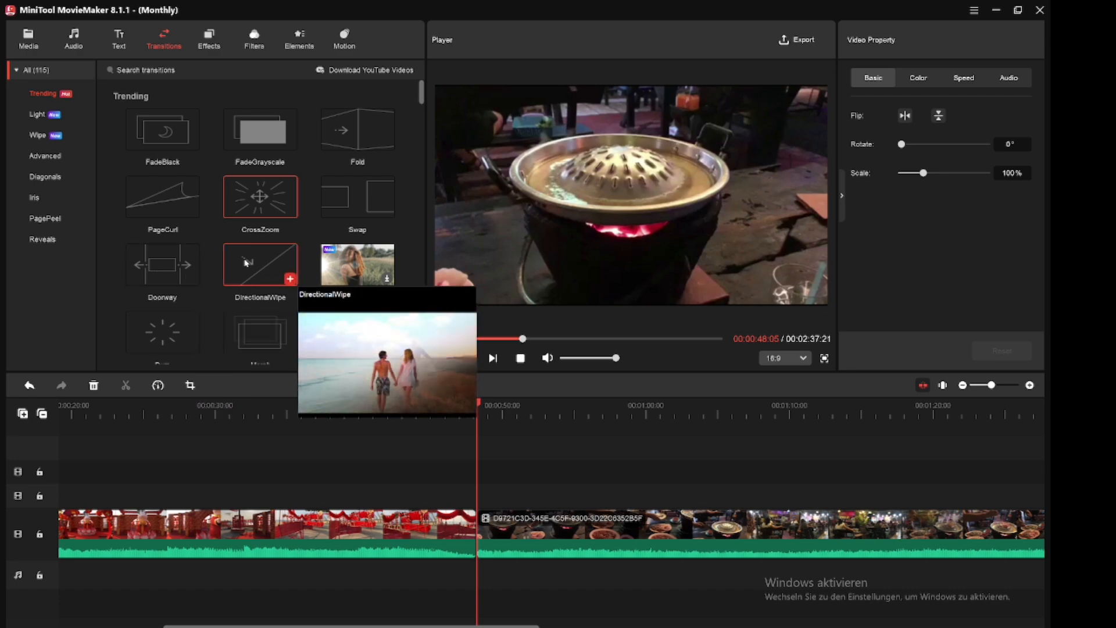
# Try to add the DirectionalWipe transition at the cut between the lantern clip and the D9721C3D clip.
pyautogui.moveTo(246, 263); pyautogui.dragTo(368, 408)
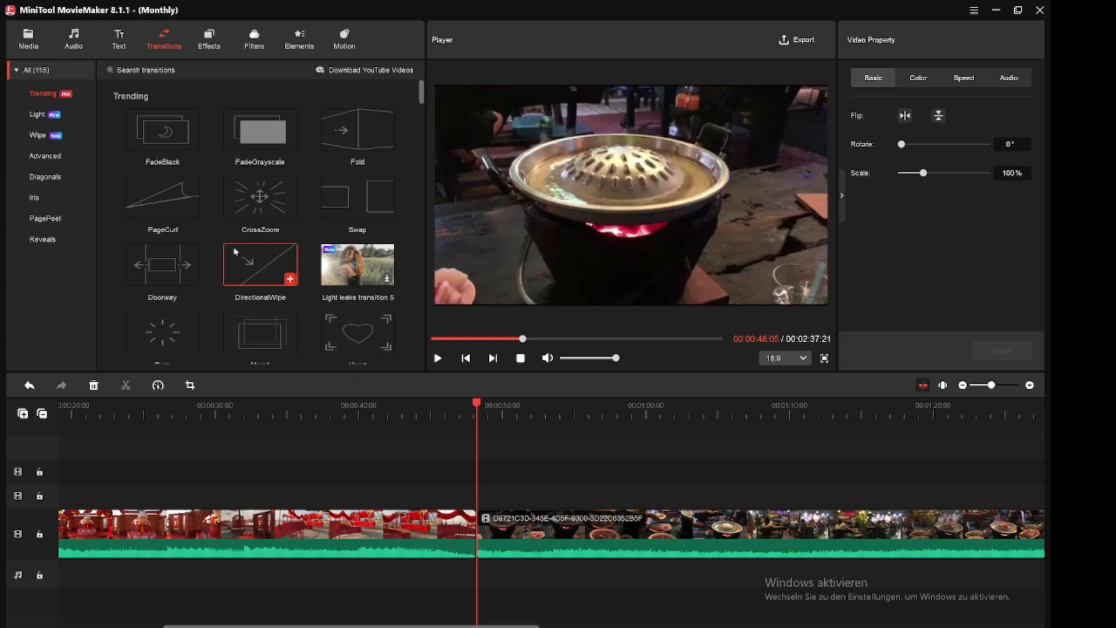
pyautogui.click(291, 280)
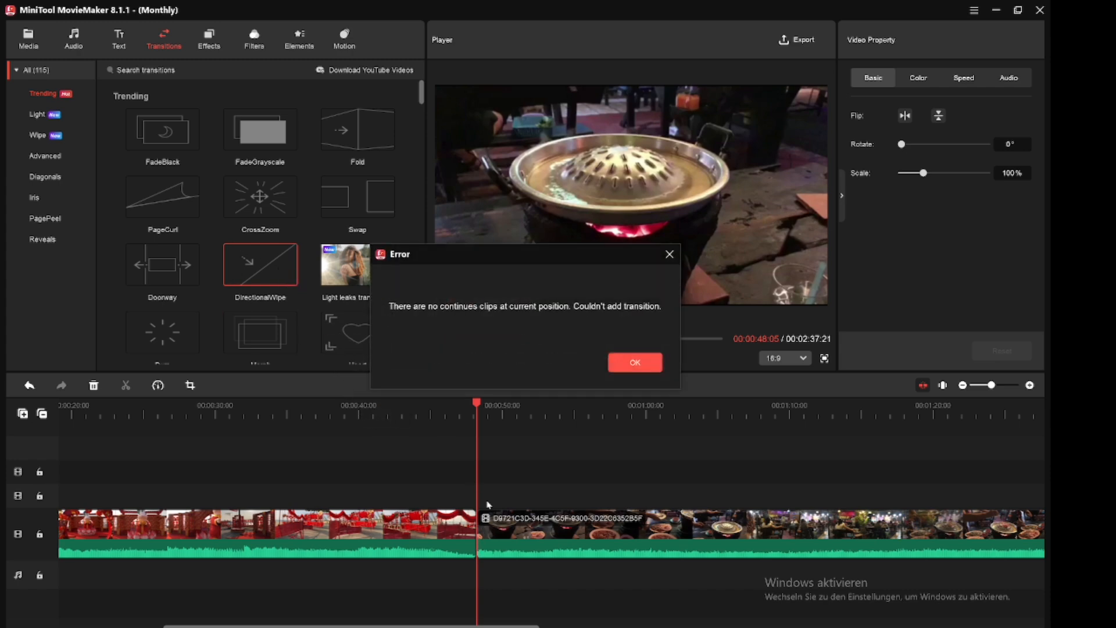
pyautogui.click(619, 360)
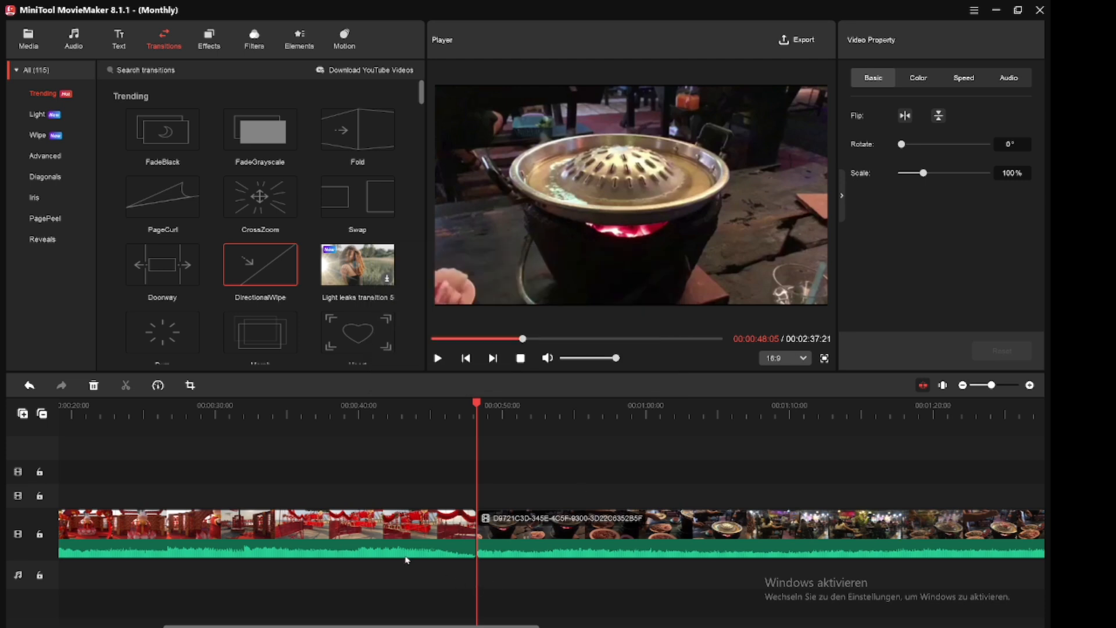
# Select both clips adjoining the playhead and add the DirectionalWipe transition between them.
pyautogui.click(457, 523)
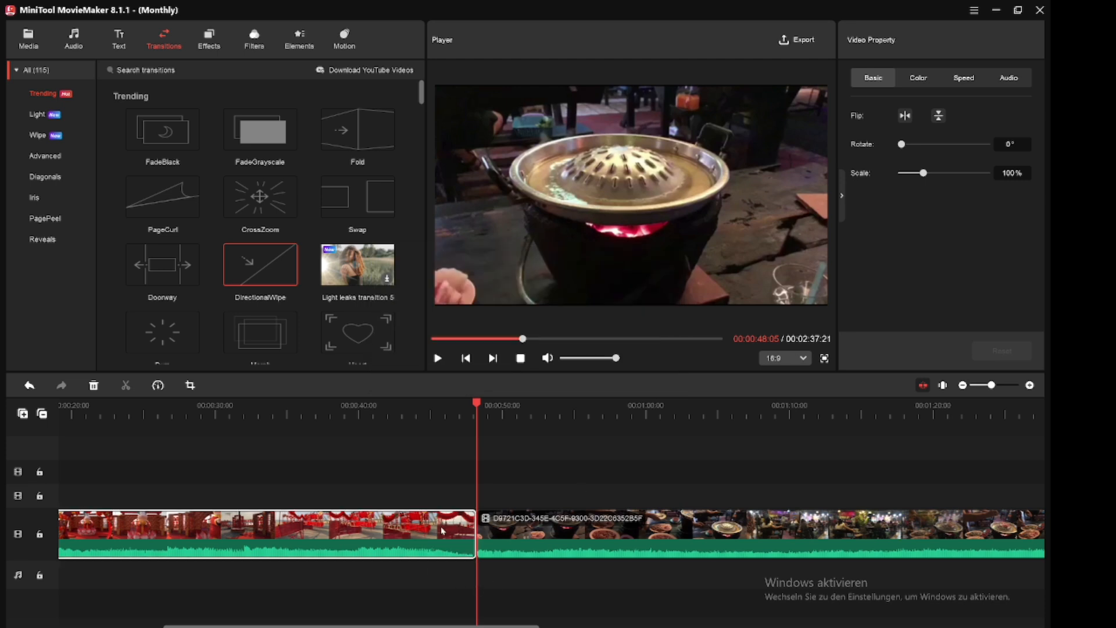
pyautogui.keyDown('ctrl'); pyautogui.click(504, 533); pyautogui.keyUp('ctrl')
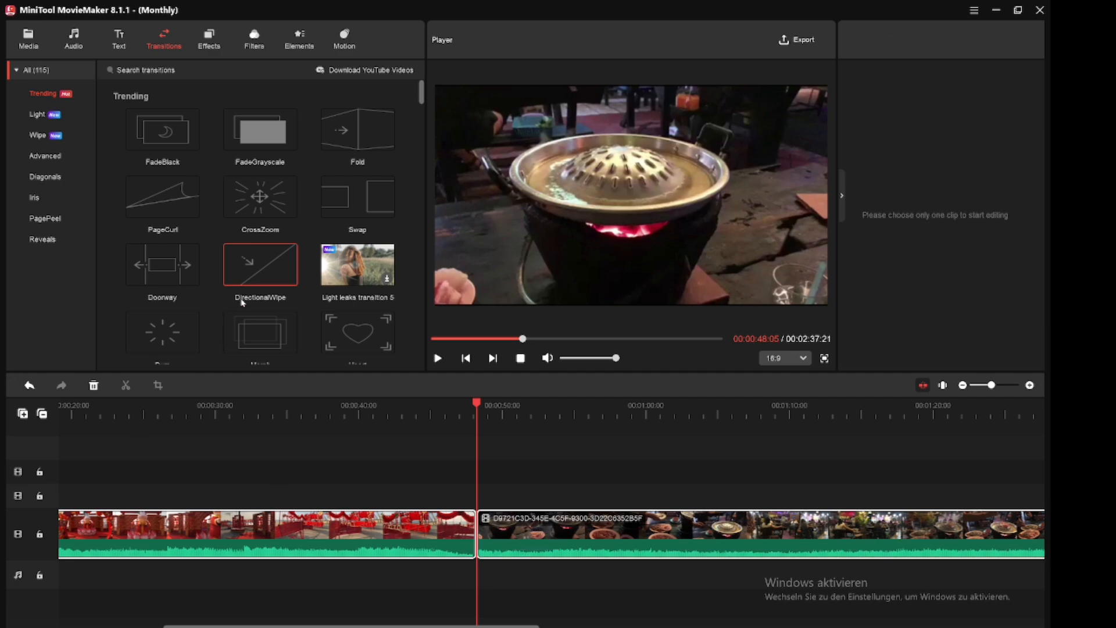
pyautogui.click(291, 279)
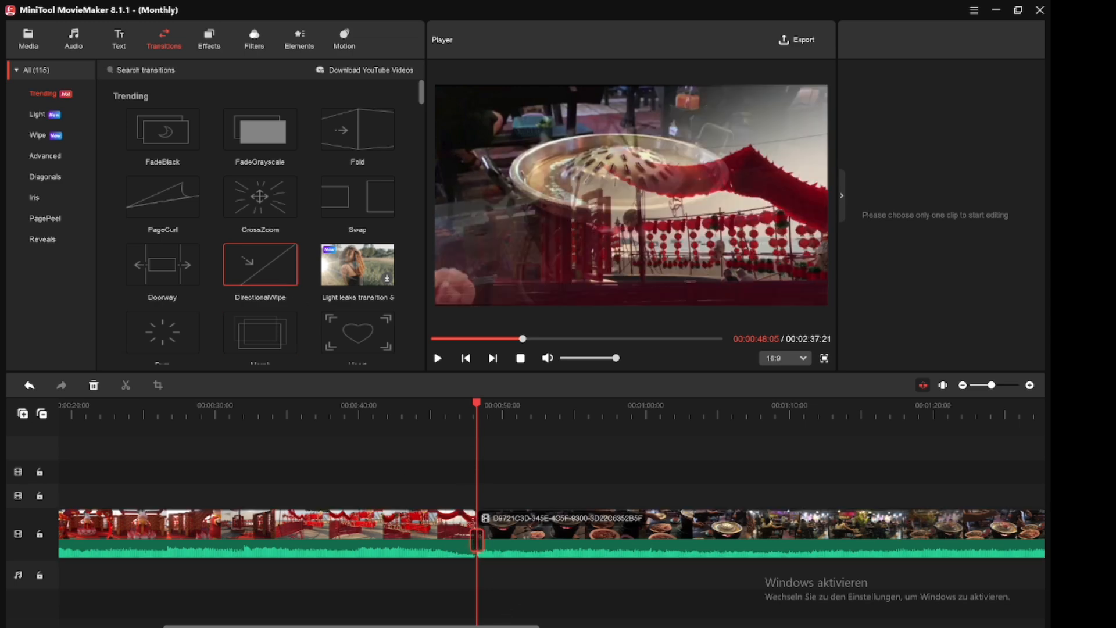
# Try the Postfix mode on the DirectionalWipe transition, return it to Overlap and set its duration to 2.0 s.
pyautogui.click(475, 542)
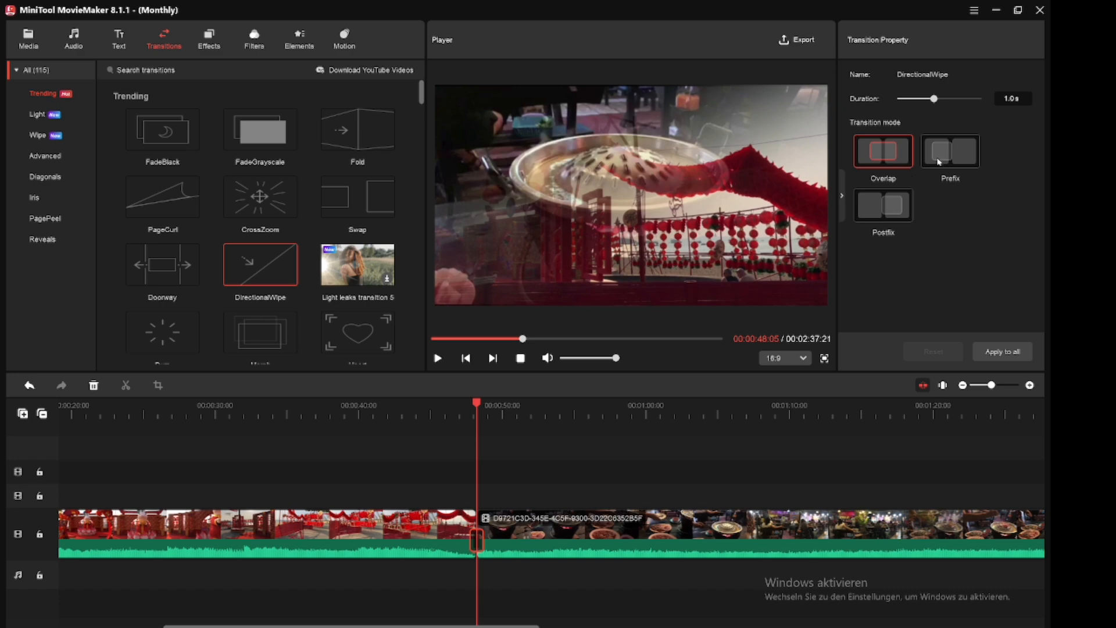
pyautogui.click(896, 208)
pyautogui.click(891, 159)
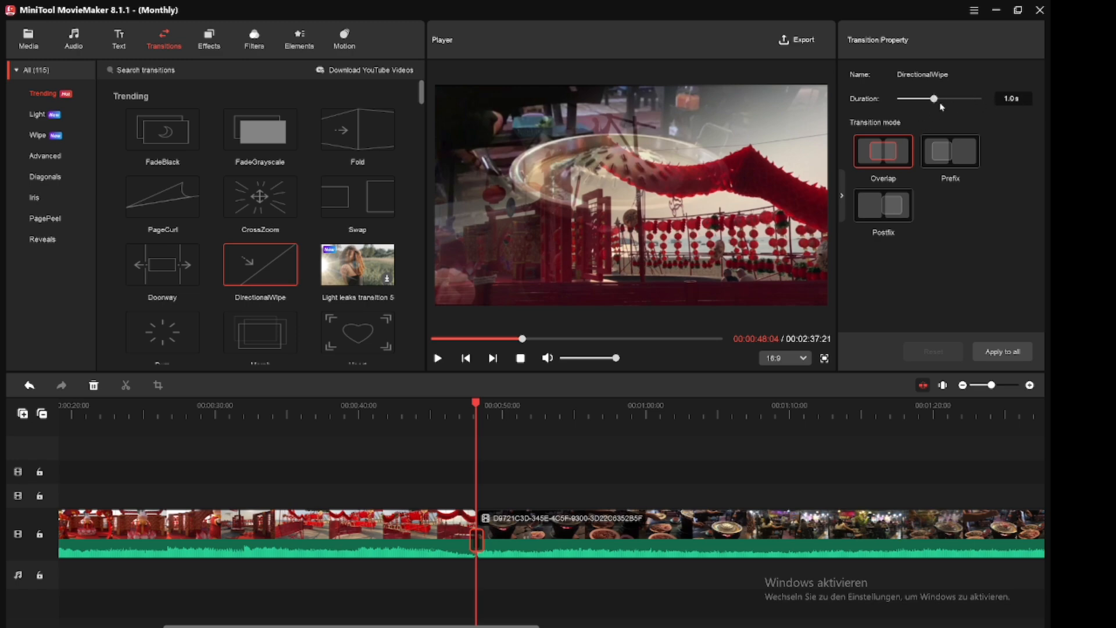
pyautogui.moveTo(934, 99); pyautogui.dragTo(981, 100)
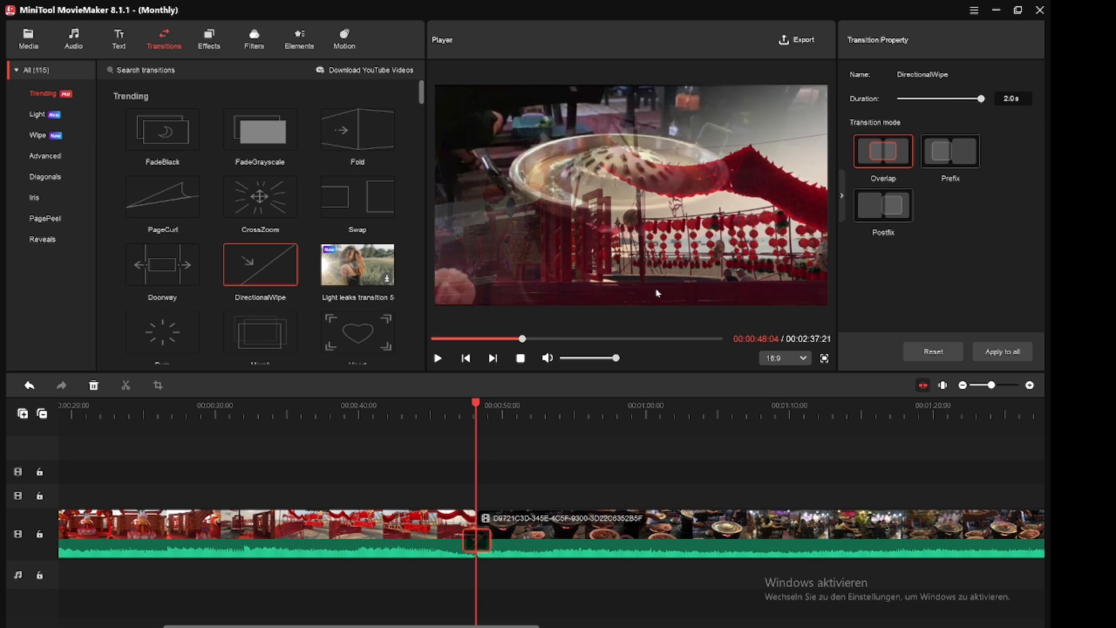
# Play the timeline from about 00:00:45:03 through the DirectionalWipe transition and pause after it.
pyautogui.click(432, 405)
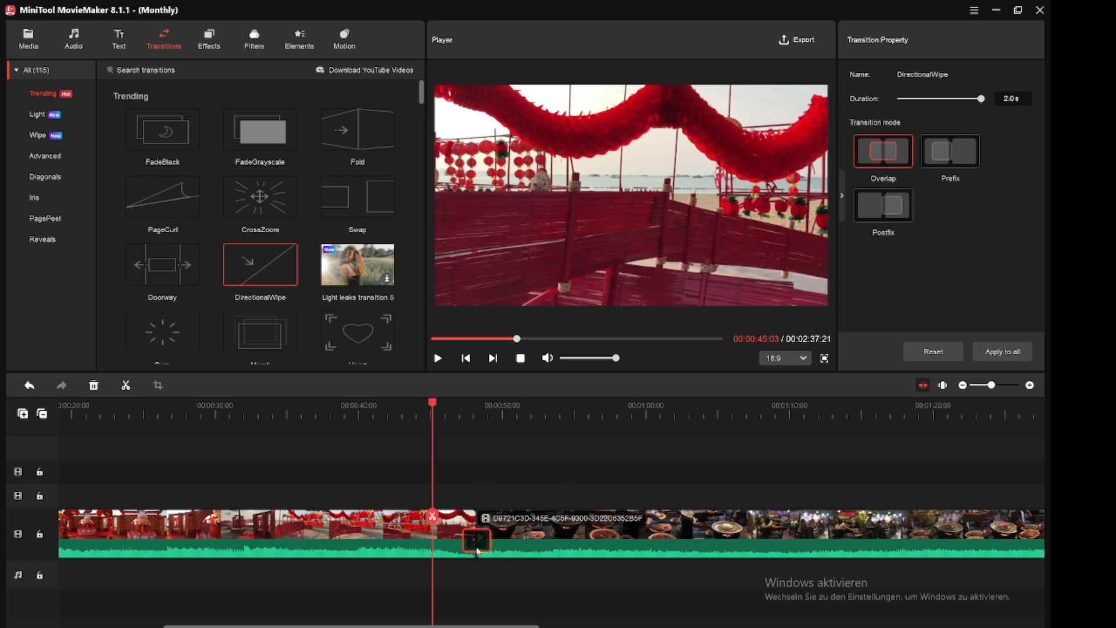
pyautogui.click(437, 358)
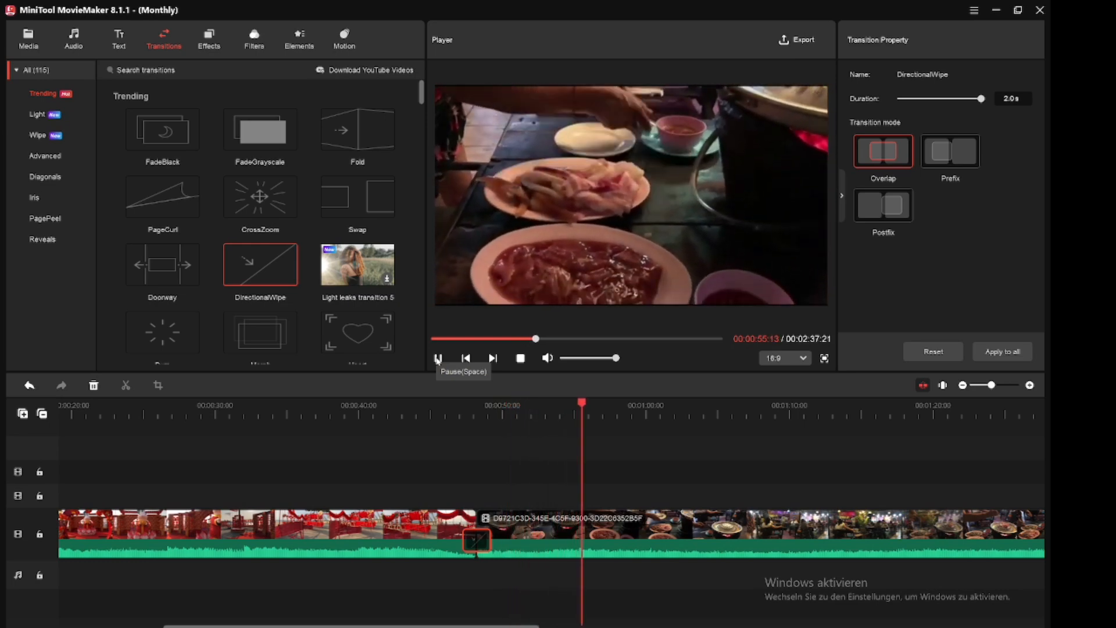
pyautogui.click(438, 359)
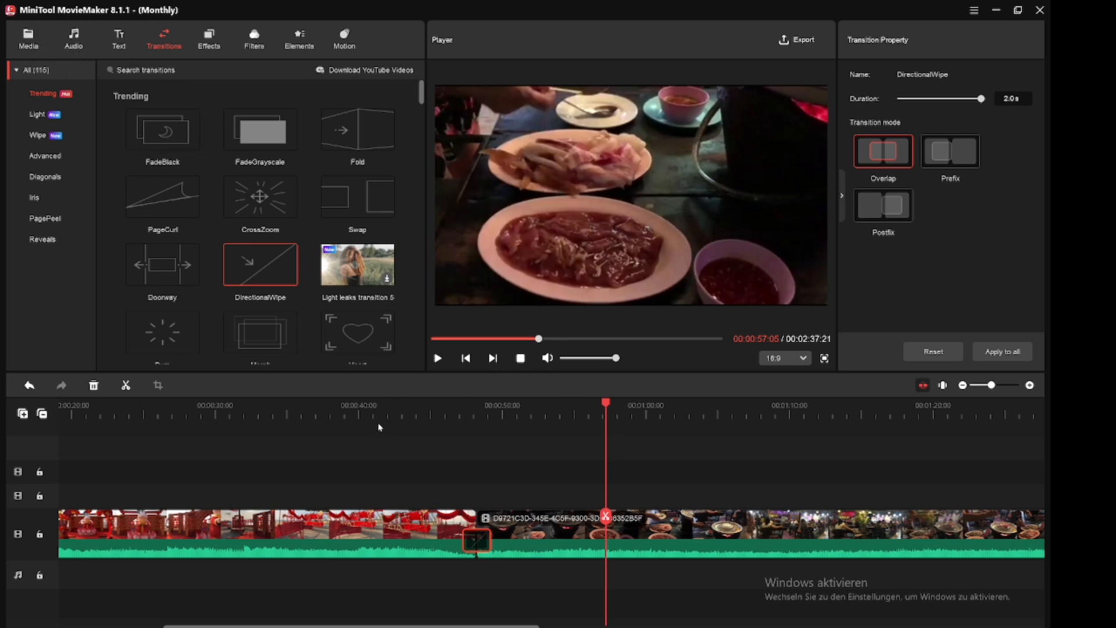
# Add the Caption5 title above the D9721C3D clip at about 00:01:05:22.
pyautogui.click(118, 39)
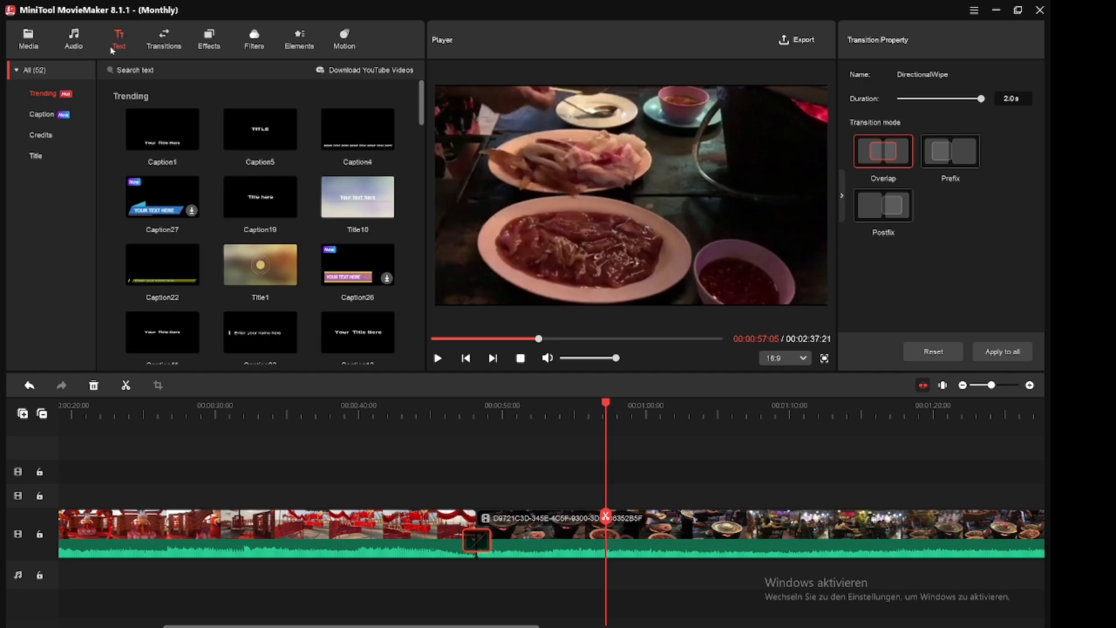
pyautogui.moveTo(606, 406); pyautogui.dragTo(730, 405)
pyautogui.moveTo(293, 149)
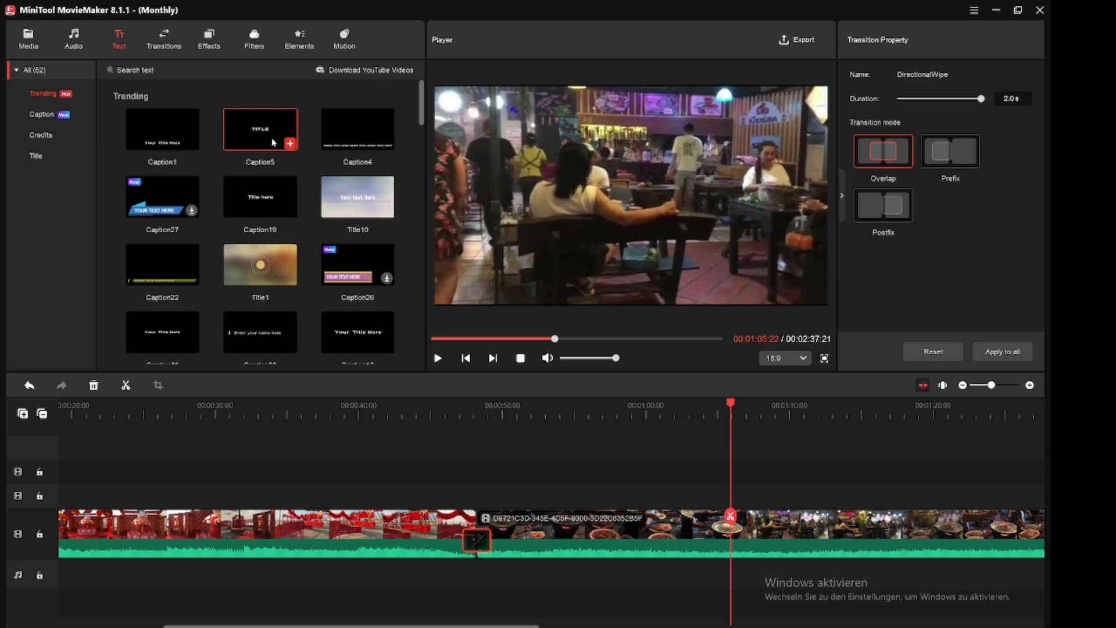
pyautogui.click(290, 145)
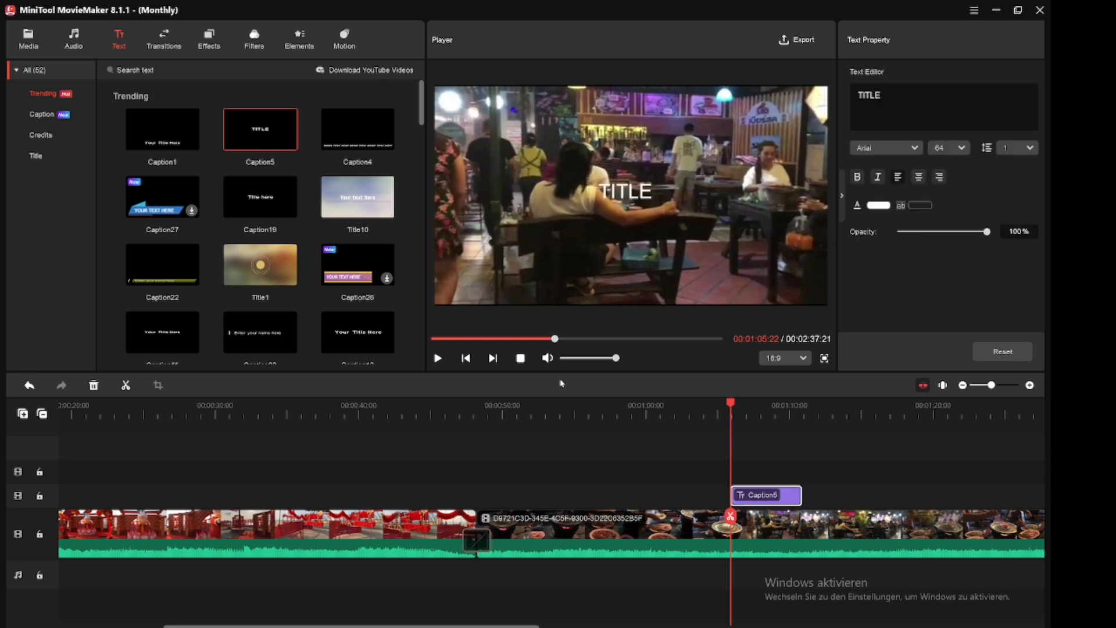
# Replace the title text with "London Beereitet Essen" and move it to the centre of the frame.
pyautogui.click(651, 191)
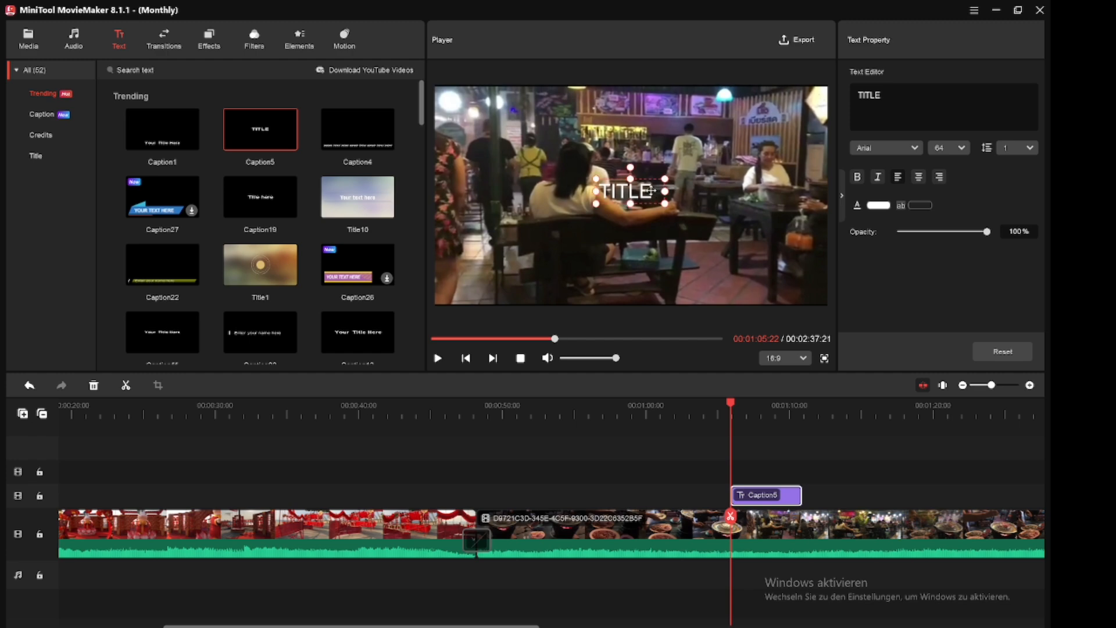
pyautogui.moveTo(654, 187); pyautogui.dragTo(597, 193)
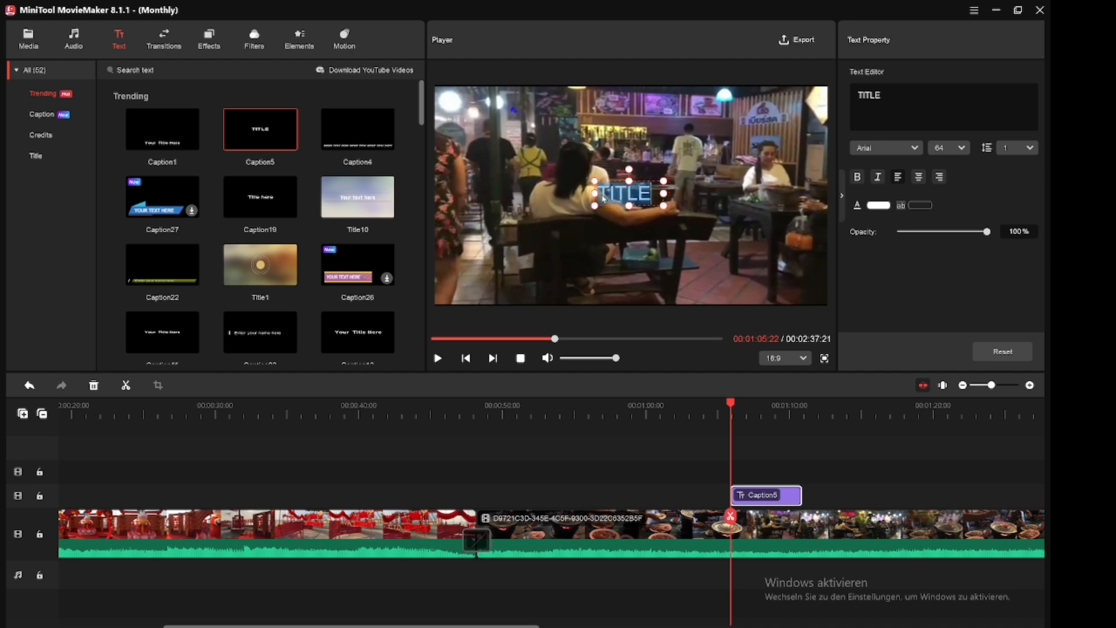
pyautogui.write('London')
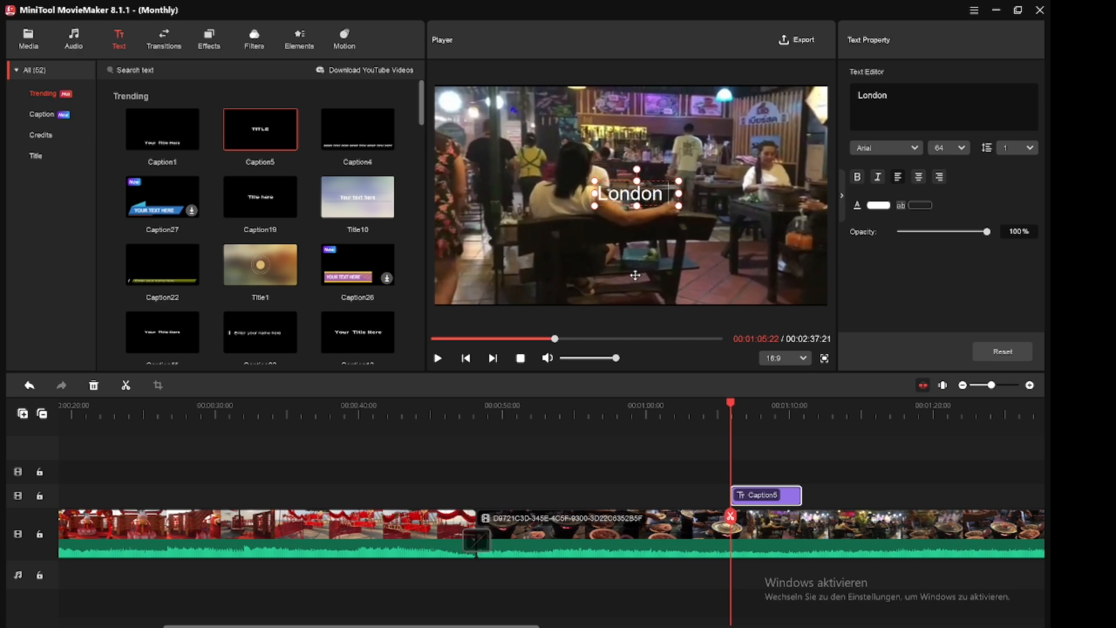
pyautogui.write(' Beer')
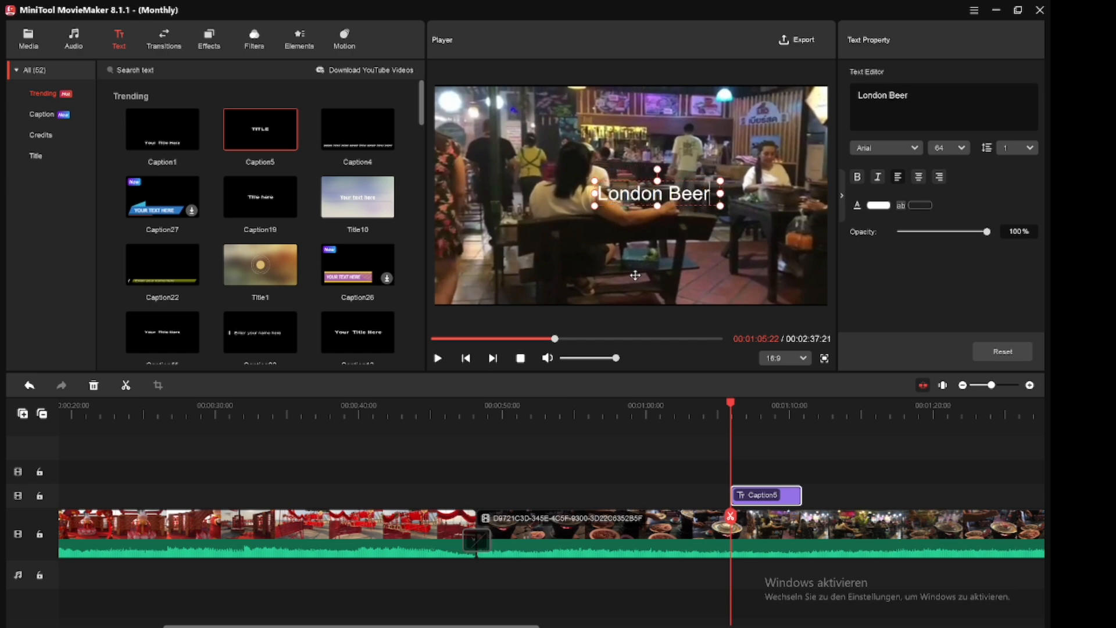
pyautogui.write('eitet Essen')
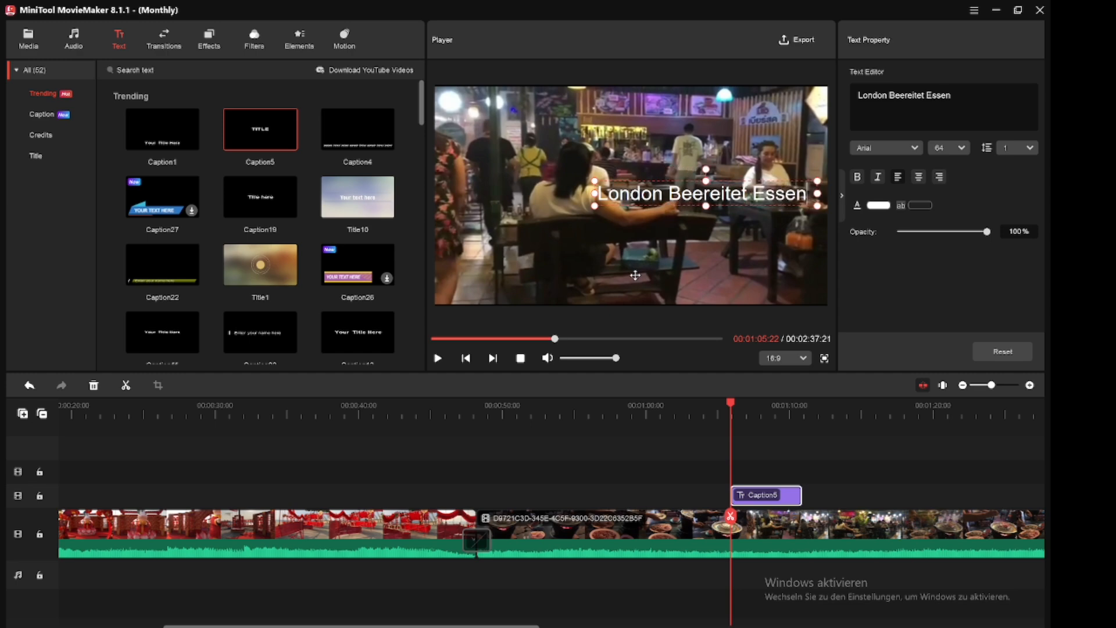
pyautogui.press('Return')
pyautogui.press('BackSpace')
pyautogui.click(724, 236)
pyautogui.moveTo(742, 193); pyautogui.dragTo(668, 194)
# Play the timeline from about 00:01:04:11 to preview the title over the video, then pause.
pyautogui.click(709, 408)
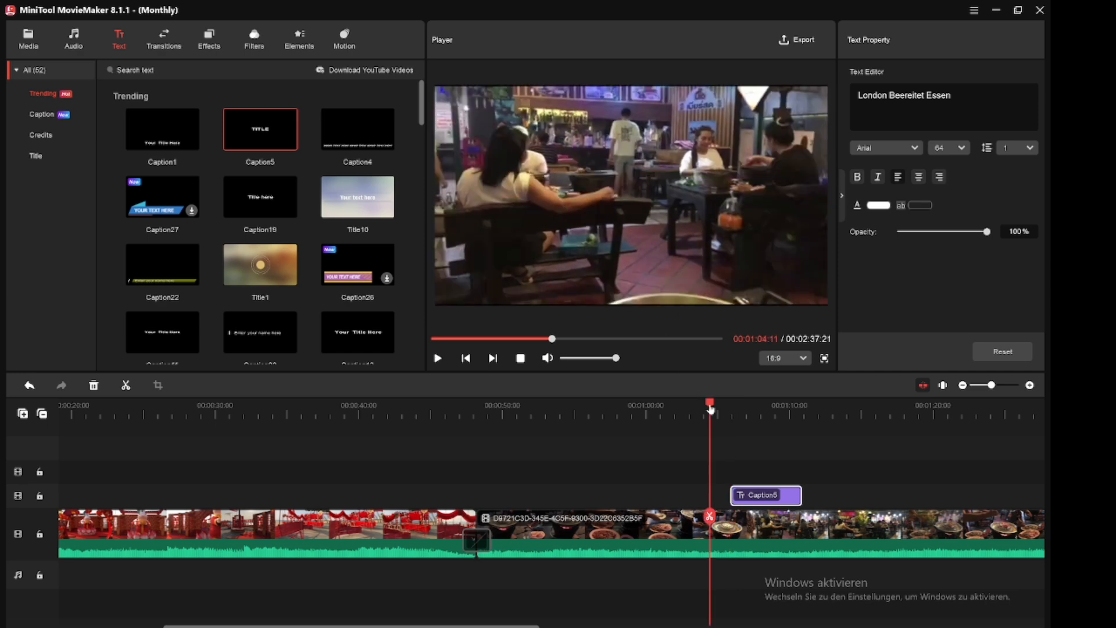
pyautogui.click(437, 359)
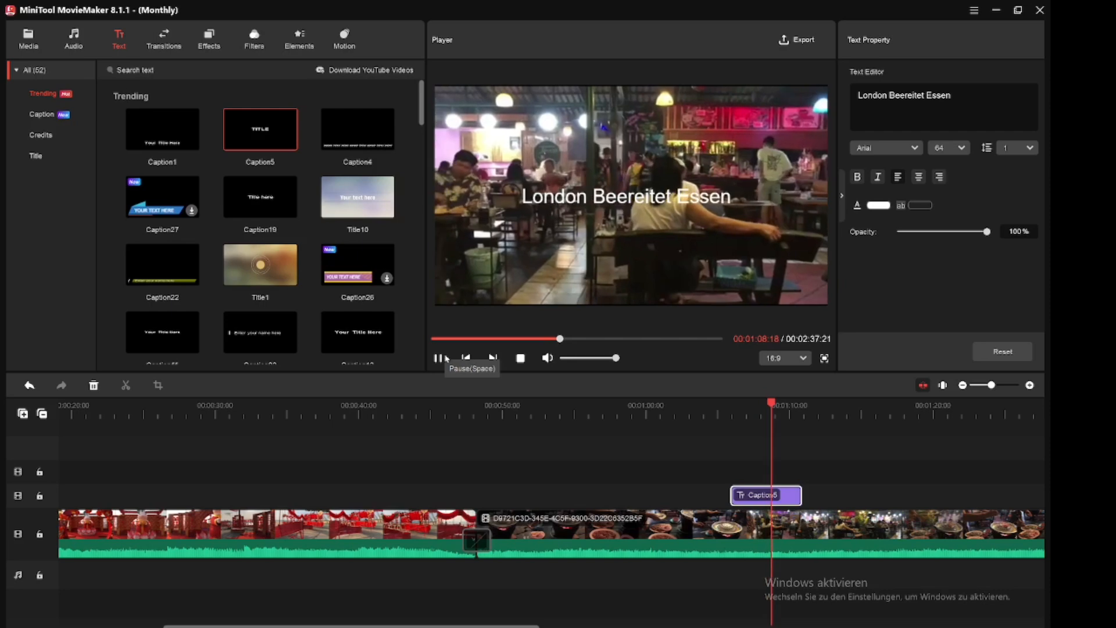
pyautogui.press('space')
# Change the title's second word to lowercase so the text reads "London beereitet Essen".
pyautogui.click(598, 198)
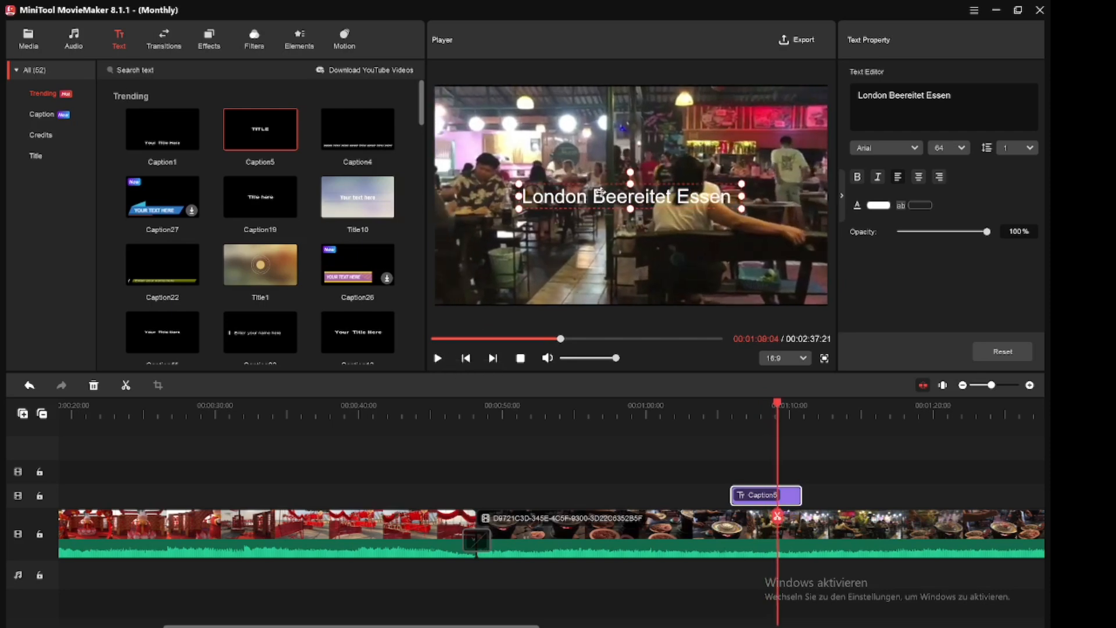
pyautogui.click(608, 186)
pyautogui.press('BackSpace')
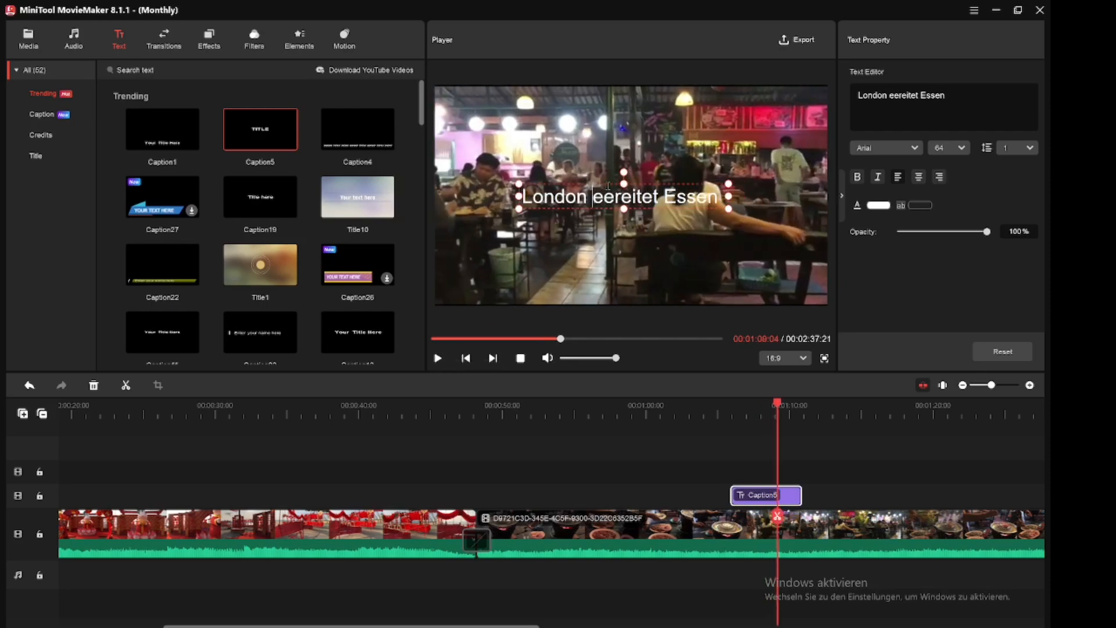
pyautogui.write('b')
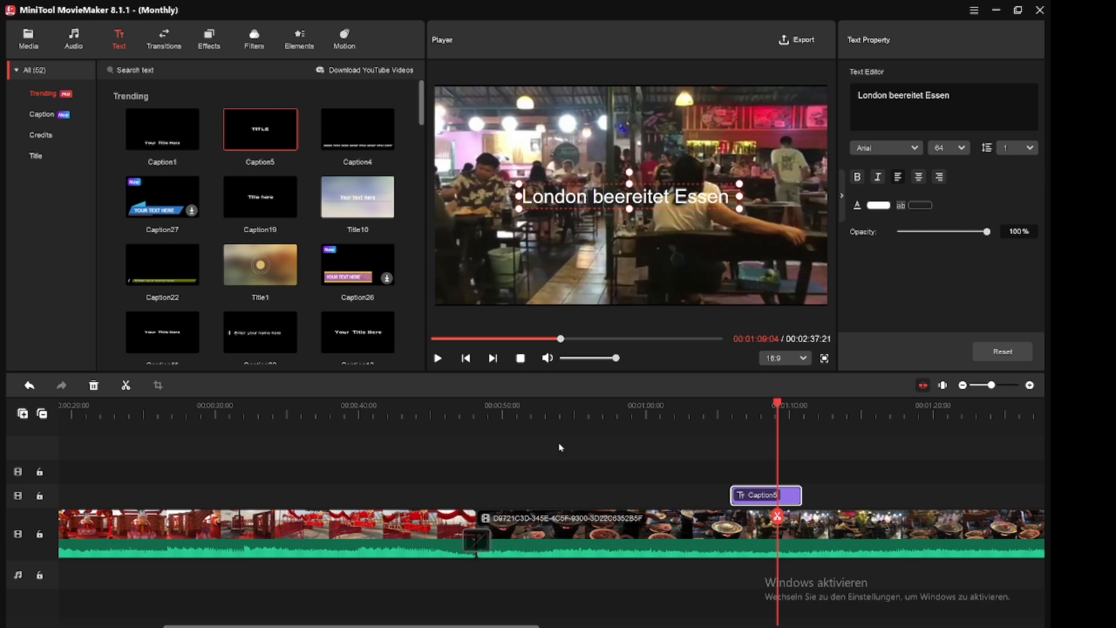
pyautogui.click(603, 265)
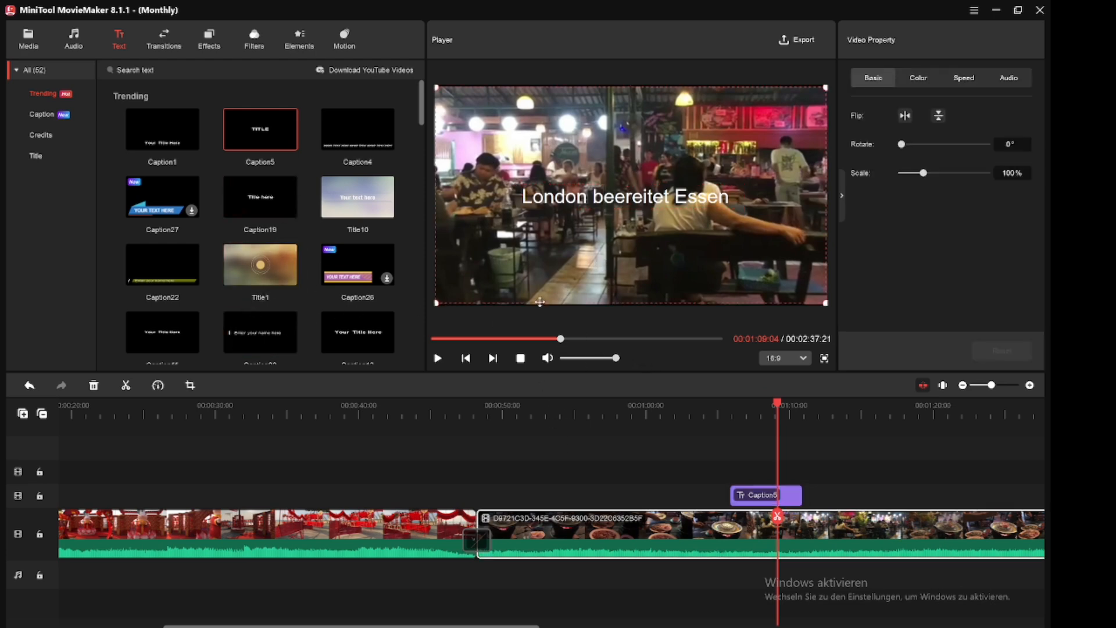
# Add the Smokelight effect above the D9721C3D clip at about 00:01:13:19.
pyautogui.click(209, 42)
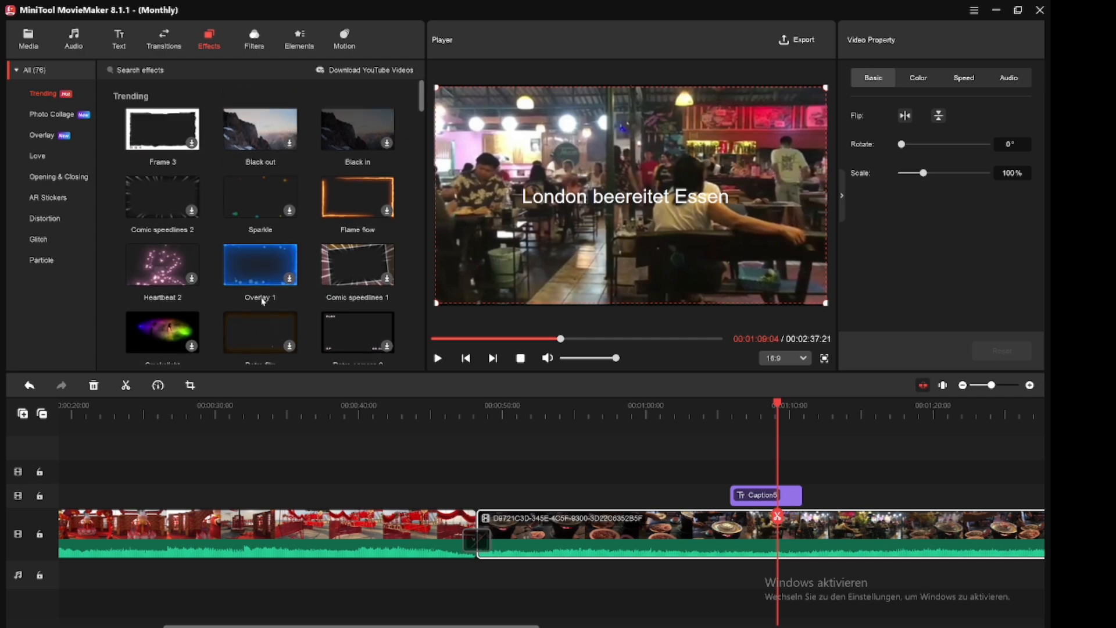
pyautogui.scroll(-2, 263, 301)
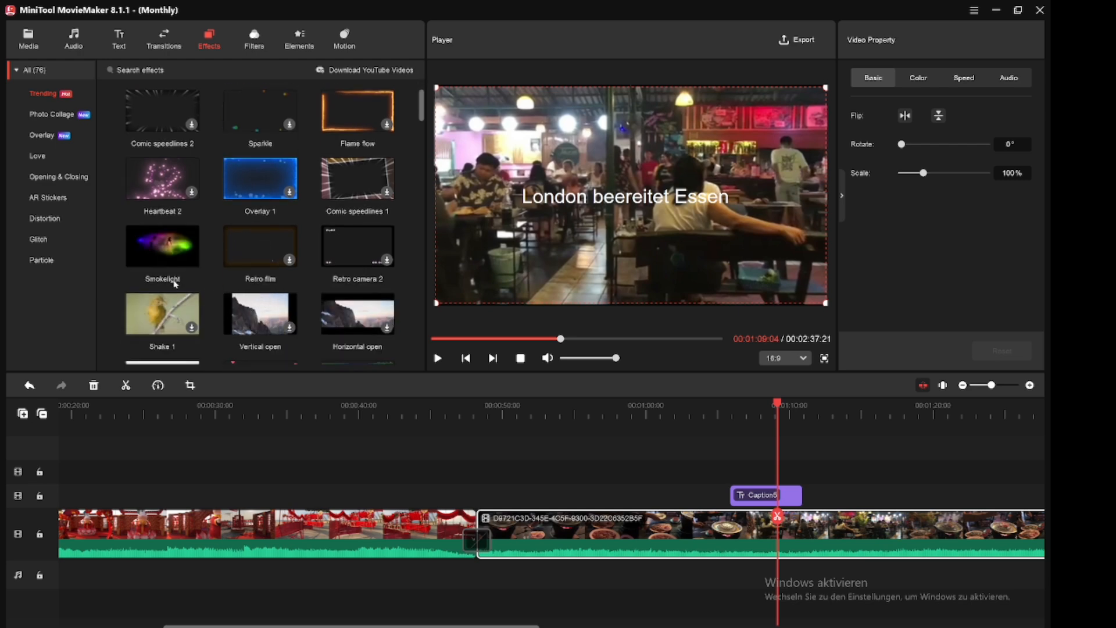
pyautogui.click(185, 249)
pyautogui.moveTo(184, 249)
pyautogui.moveTo(776, 407); pyautogui.dragTo(844, 422)
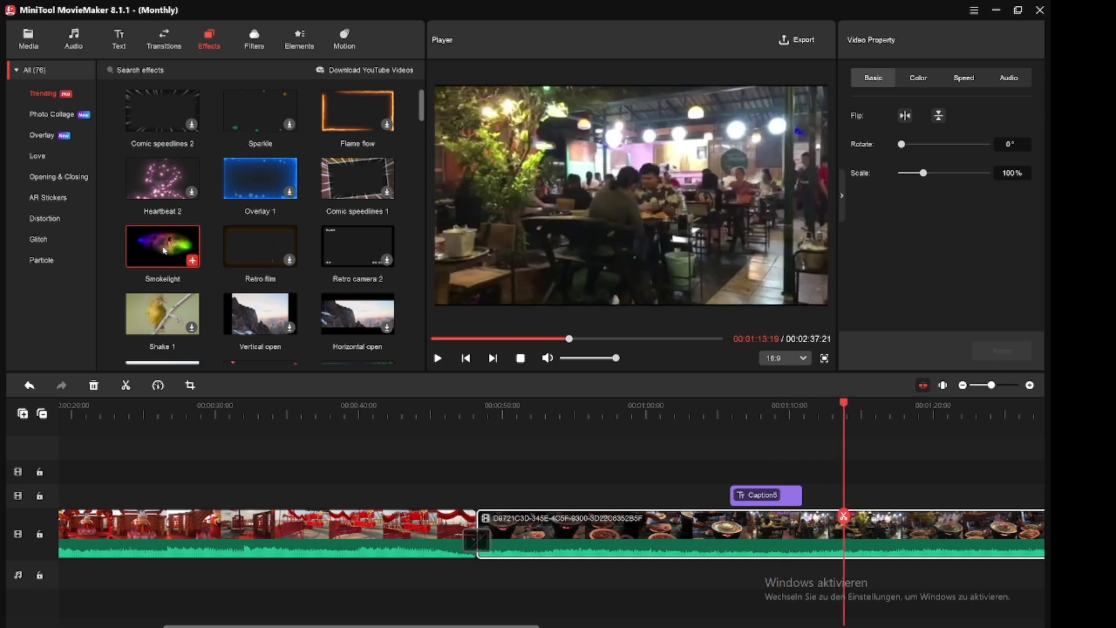
pyautogui.click(192, 261)
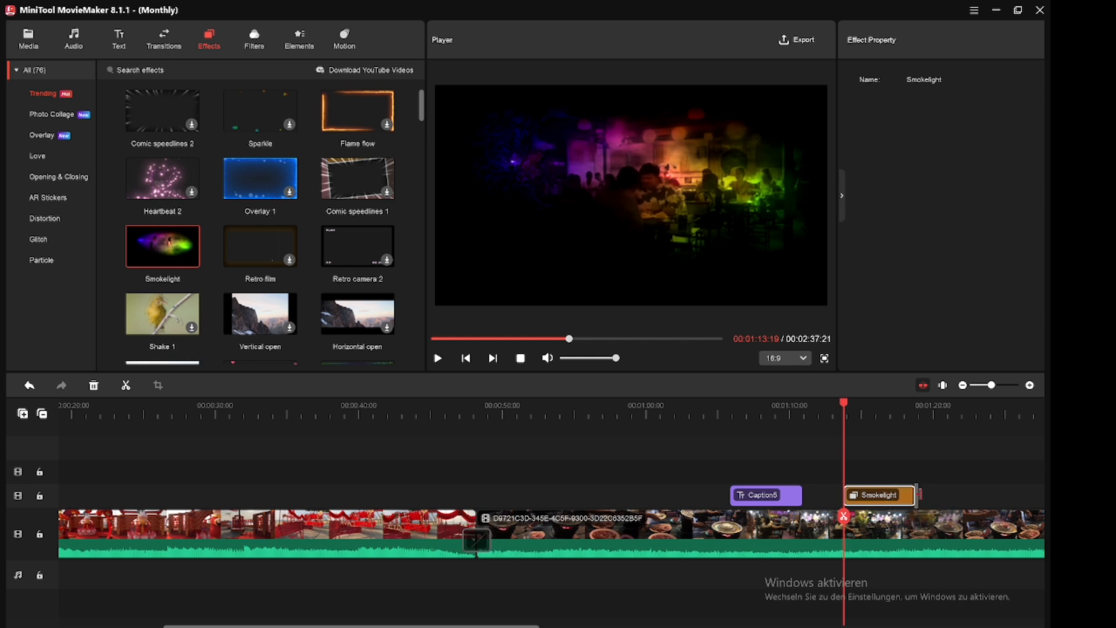
# Extend the Smokelight effect to end at about 00:01:25:24 and the Caption5 title to end at about 00:01:12:04.
pyautogui.moveTo(919, 494); pyautogui.dragTo(949, 498)
pyautogui.moveTo(949, 498); pyautogui.dragTo(951, 498)
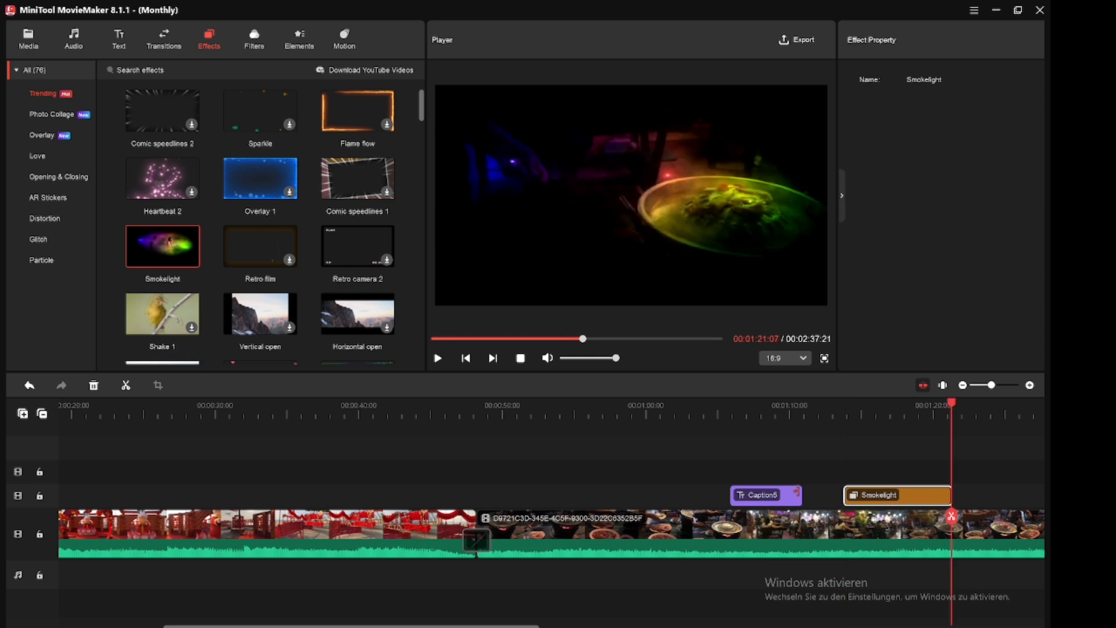
pyautogui.moveTo(799, 492); pyautogui.dragTo(820, 494)
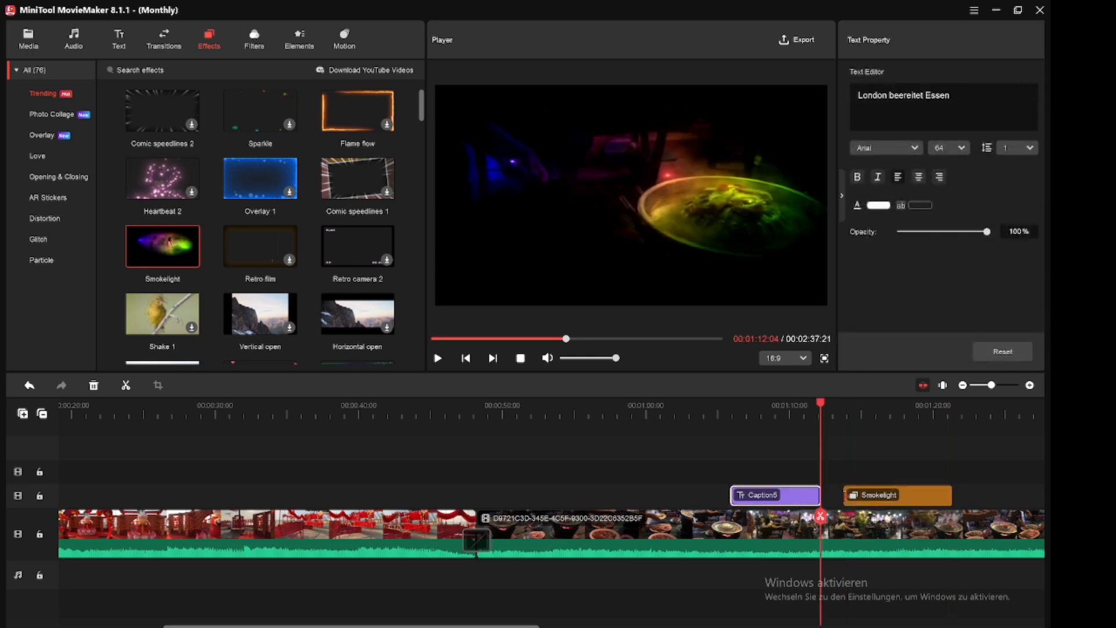
pyautogui.moveTo(944, 504); pyautogui.dragTo(1018, 495)
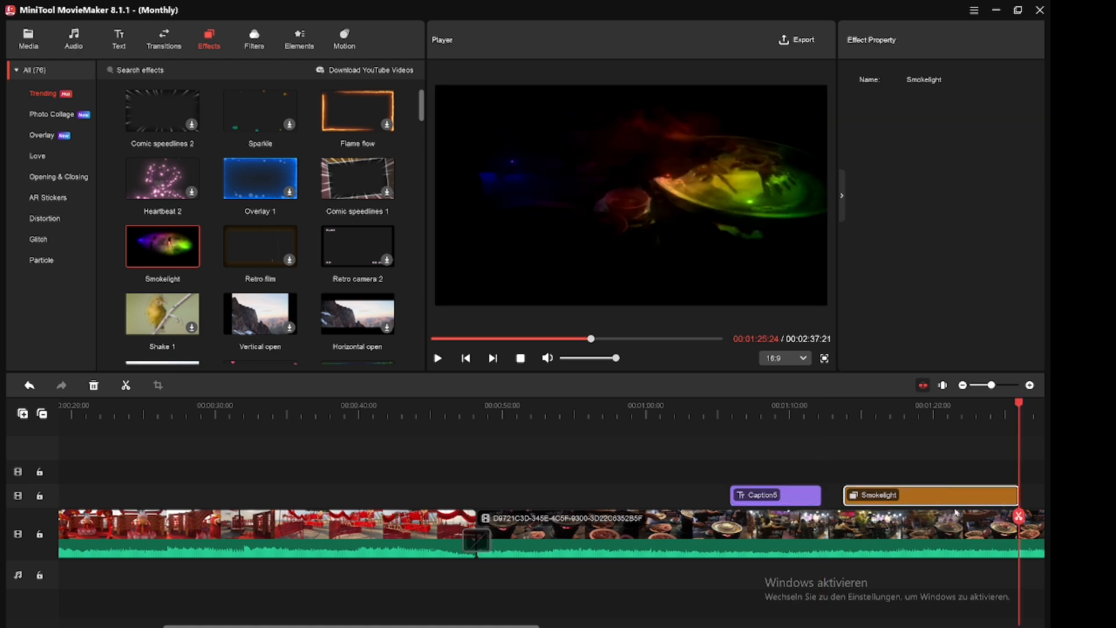
# Play the timeline from about 00:01:13:03 through the Smokelight effect.
pyautogui.click(835, 417)
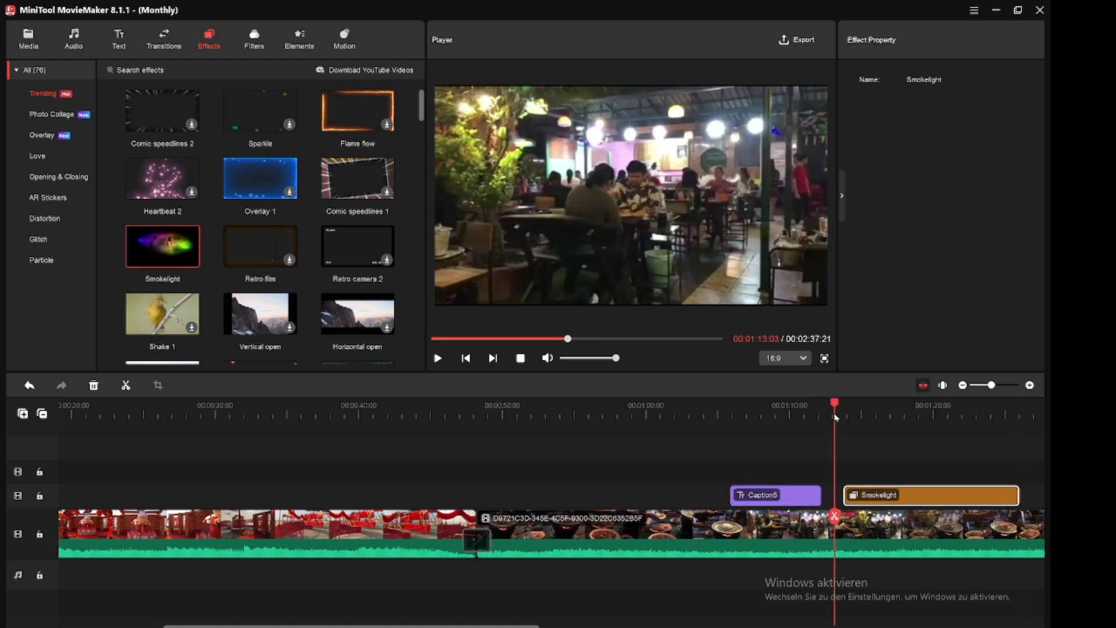
pyautogui.click(438, 358)
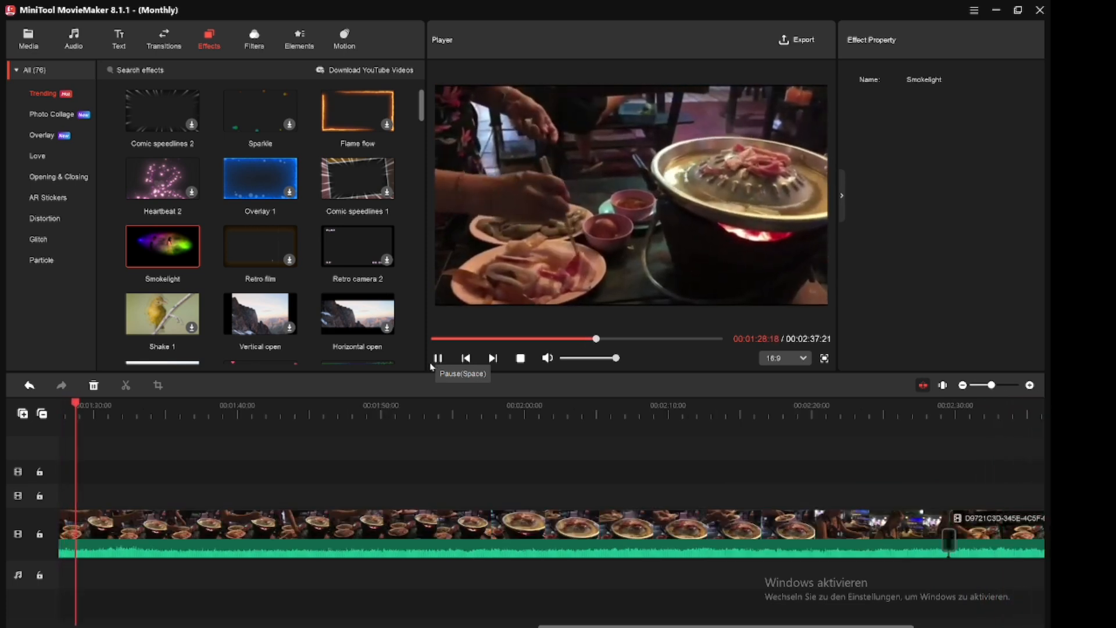
# Add the Subscribe 1 element above the D9721C3D clip at about 00:01:29:16 and extend it to end at about 00:01:47:23.
pyautogui.click(438, 359)
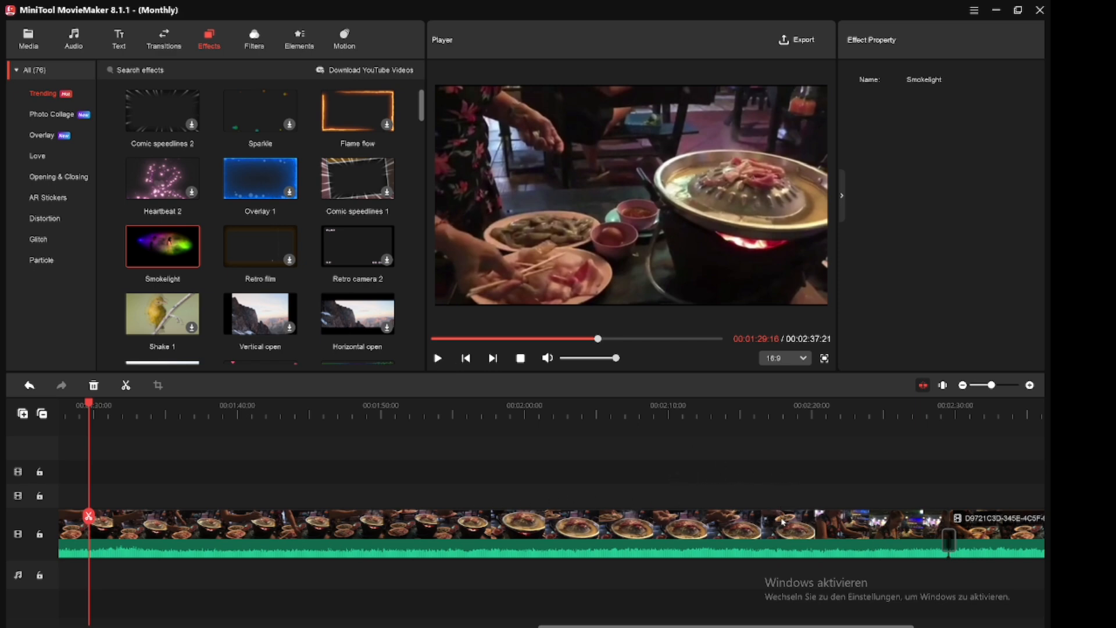
pyautogui.click(962, 385)
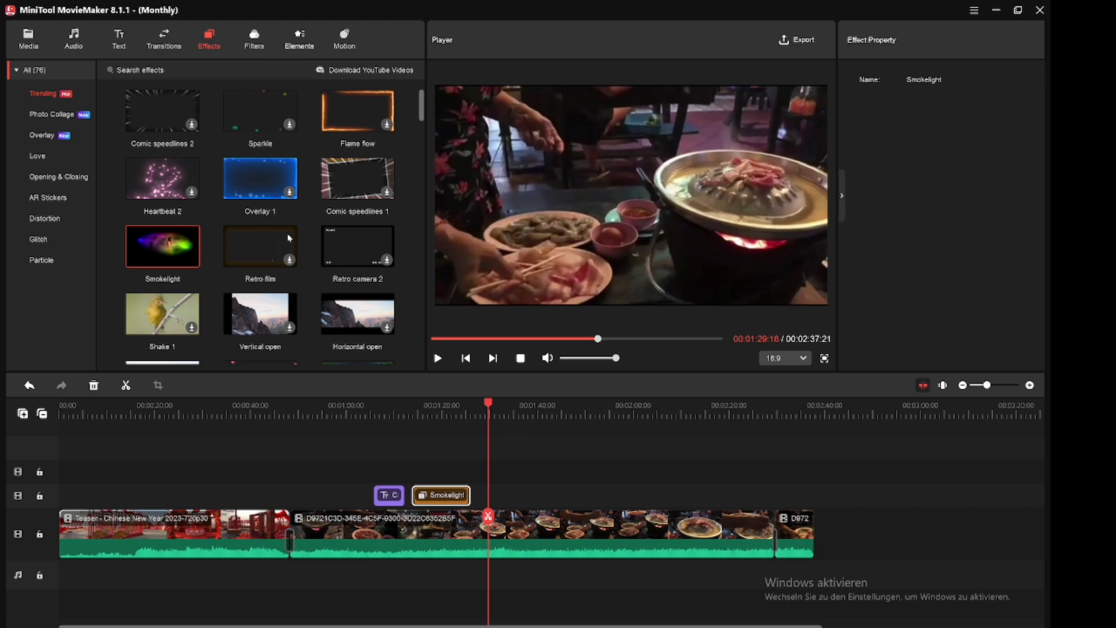
pyautogui.click(297, 39)
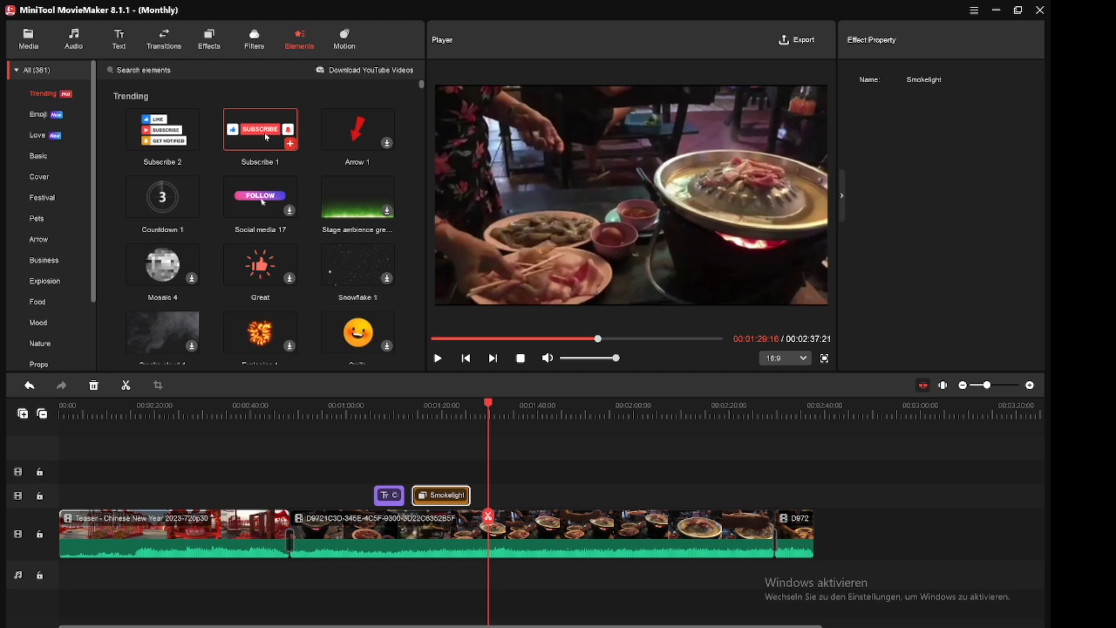
pyautogui.moveTo(267, 138)
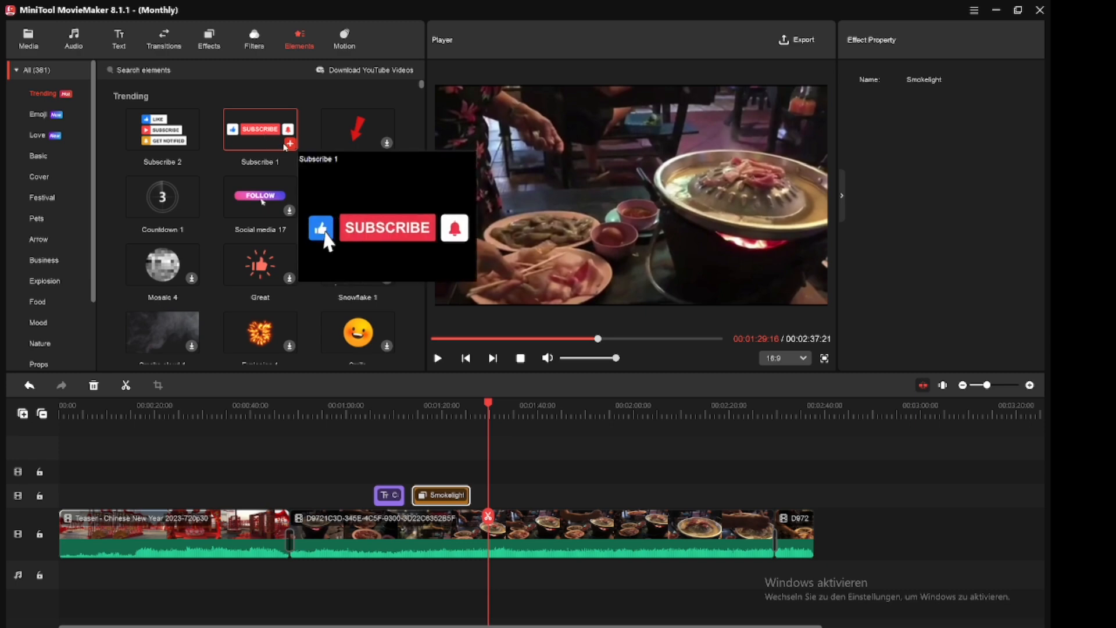
pyautogui.click(288, 145)
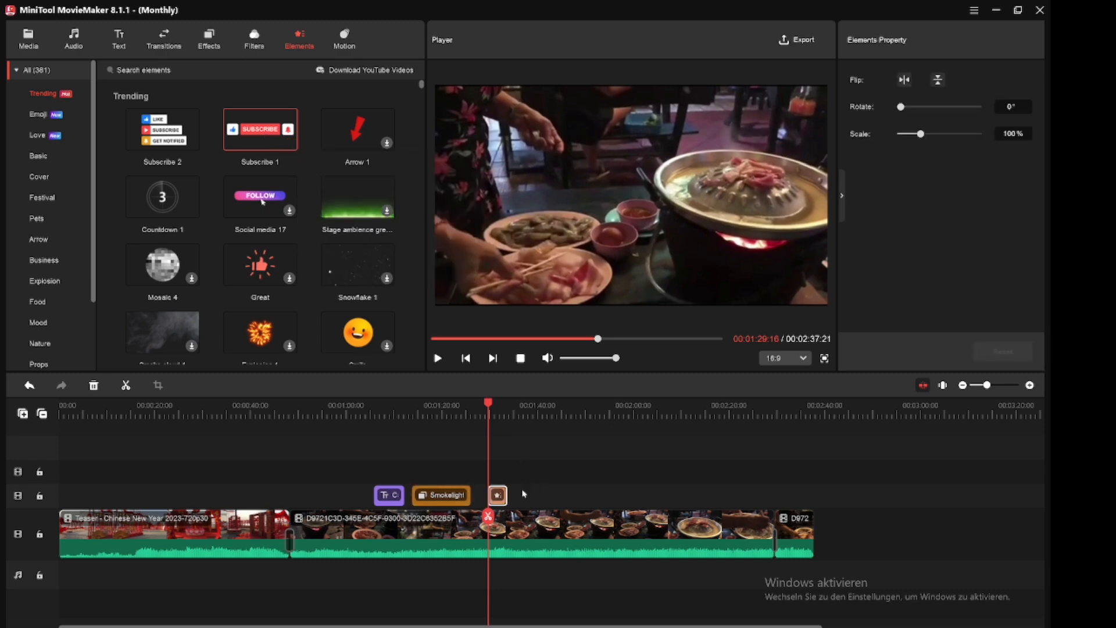
pyautogui.moveTo(507, 495); pyautogui.dragTo(575, 494)
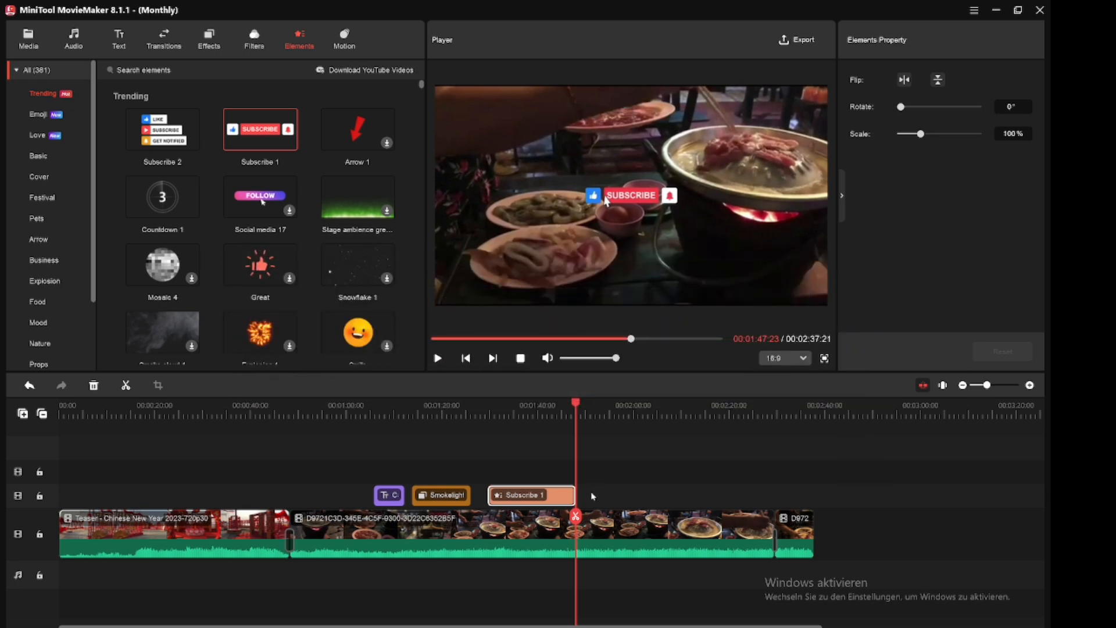
pyautogui.click(592, 497)
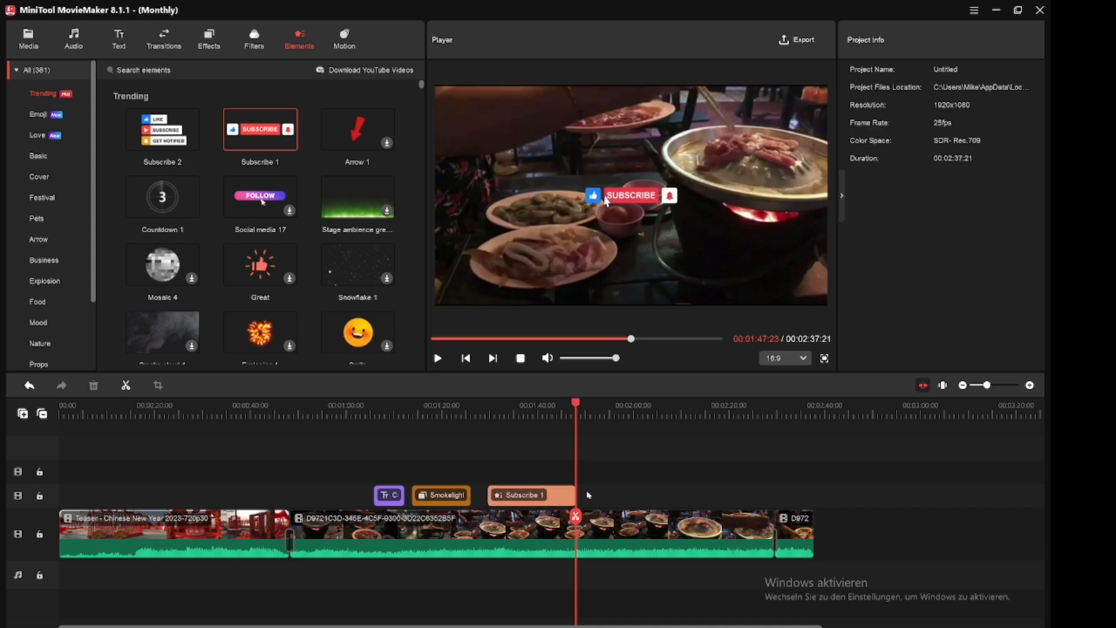
# Enlarge the Subscribe 1 element to about 201% and place it in the lower-right corner of the video frame.
pyautogui.click(623, 192)
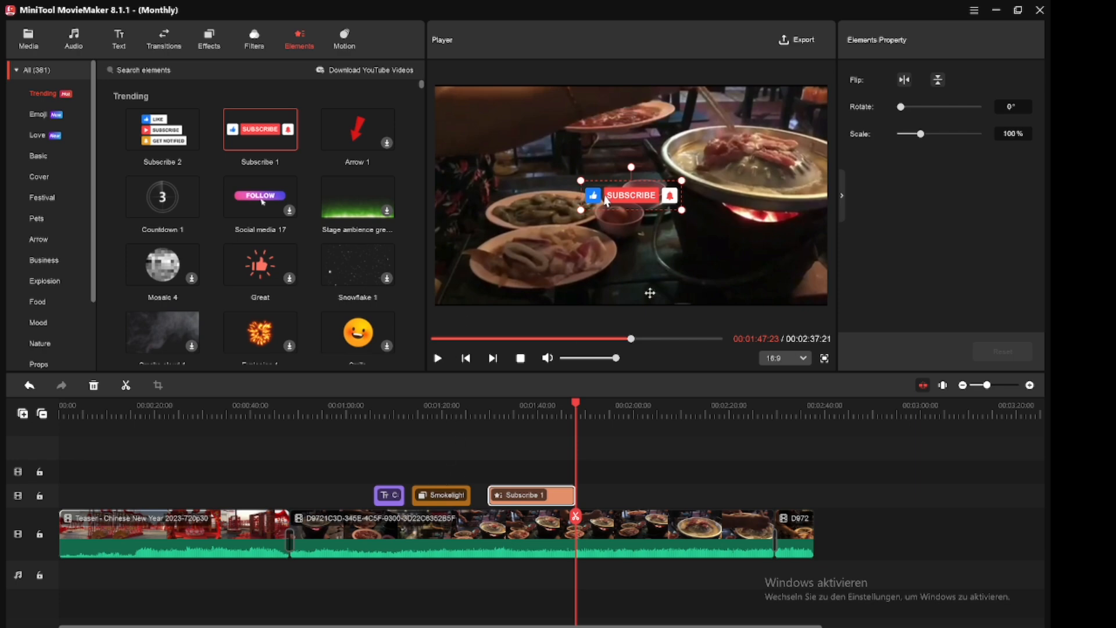
pyautogui.moveTo(683, 181); pyautogui.dragTo(718, 152)
pyautogui.moveTo(631, 192); pyautogui.dragTo(674, 285)
pyautogui.moveTo(745, 274); pyautogui.dragTo(745, 272)
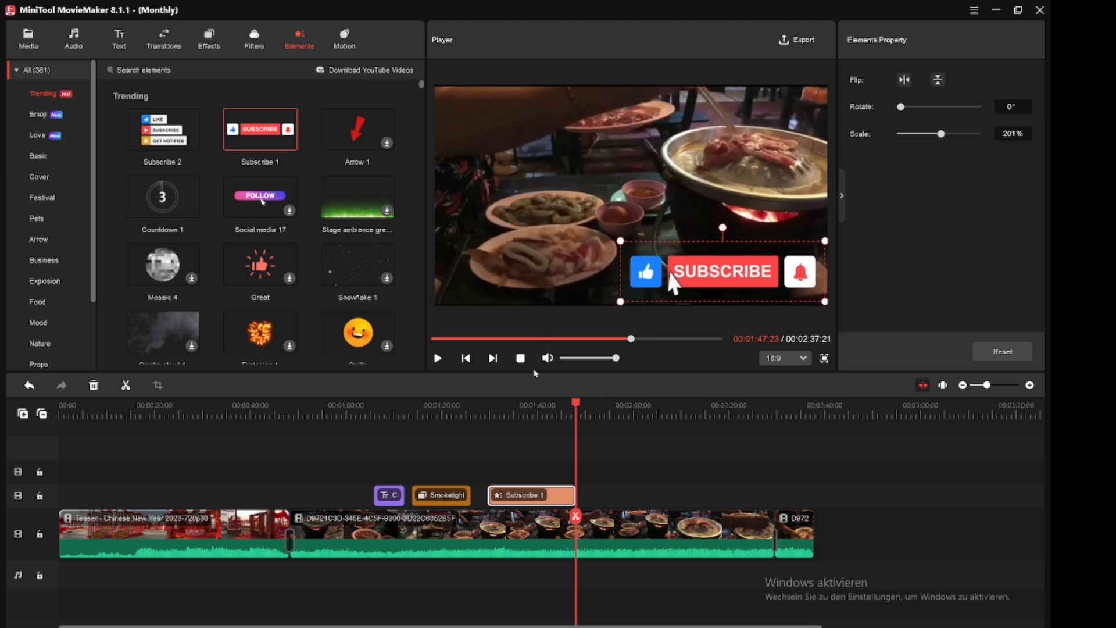
# Play the Subscribe 1 element from about 00:01:26:18 and shorten it to end at about 00:01:38:03.
pyautogui.click(476, 414)
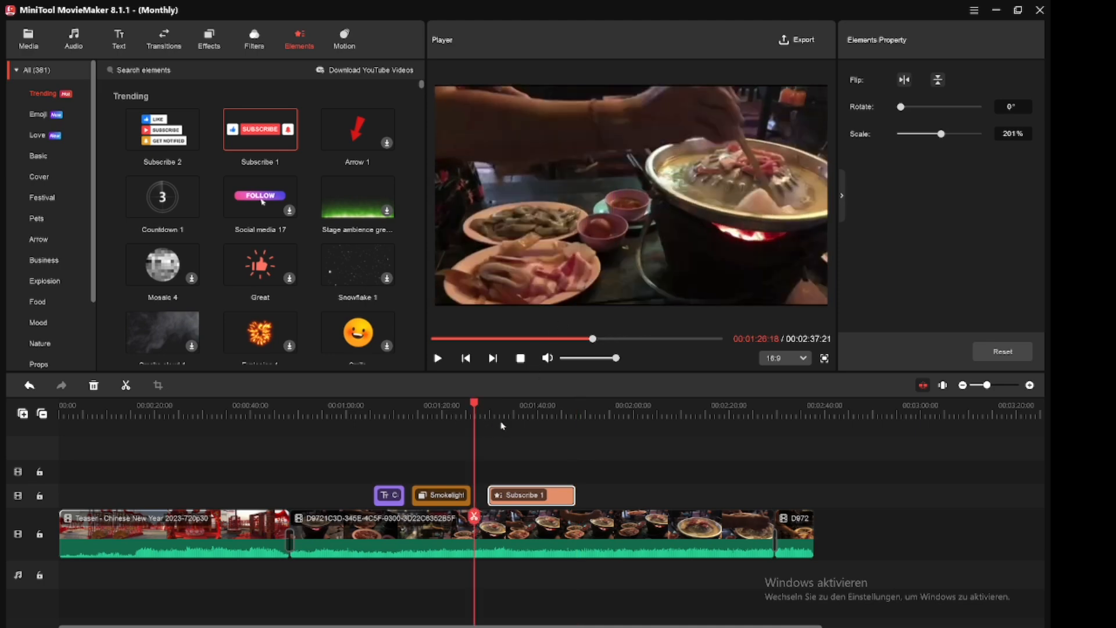
pyautogui.click(438, 358)
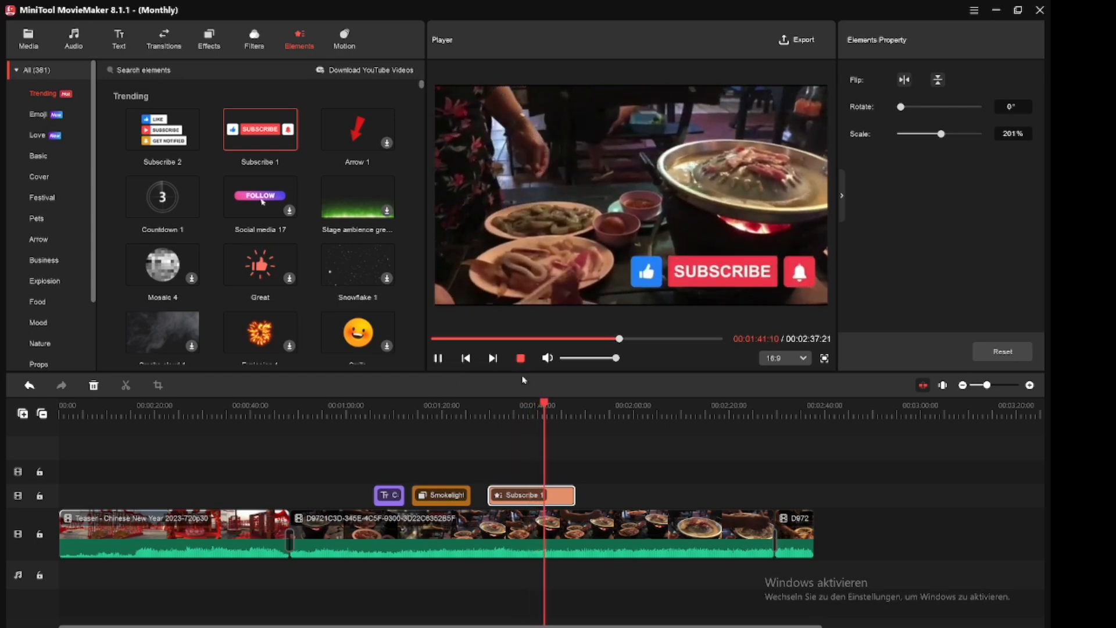
pyautogui.click(521, 358)
pyautogui.moveTo(572, 491); pyautogui.dragTo(528, 494)
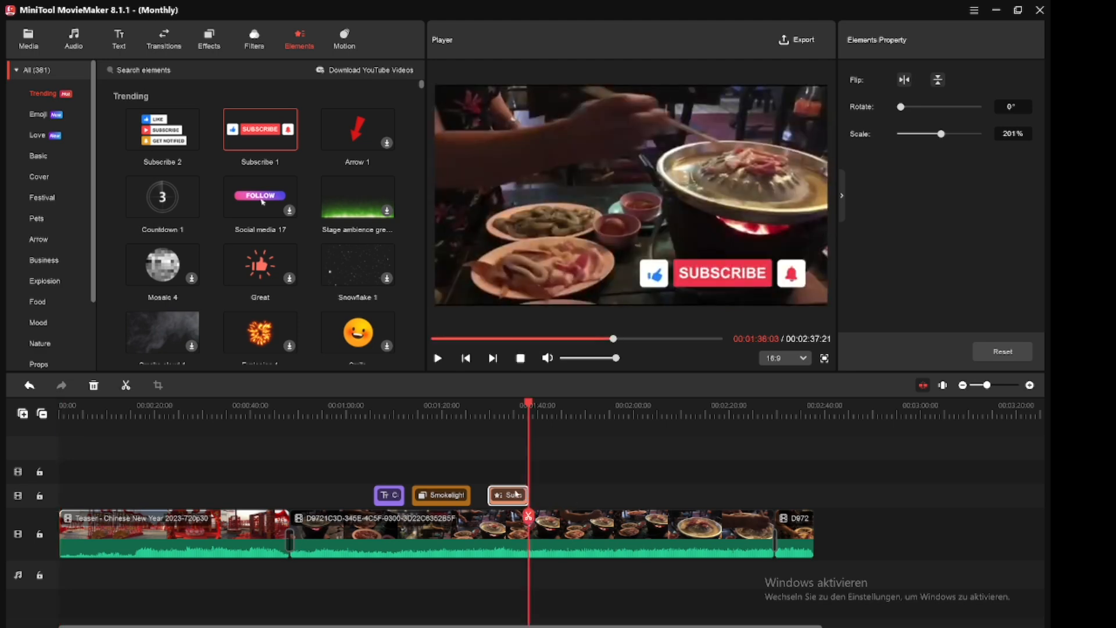
# Add the Zoom out bottom-right motion above the last D9721C3D clip at about 00:02:31:00.
pyautogui.click(344, 38)
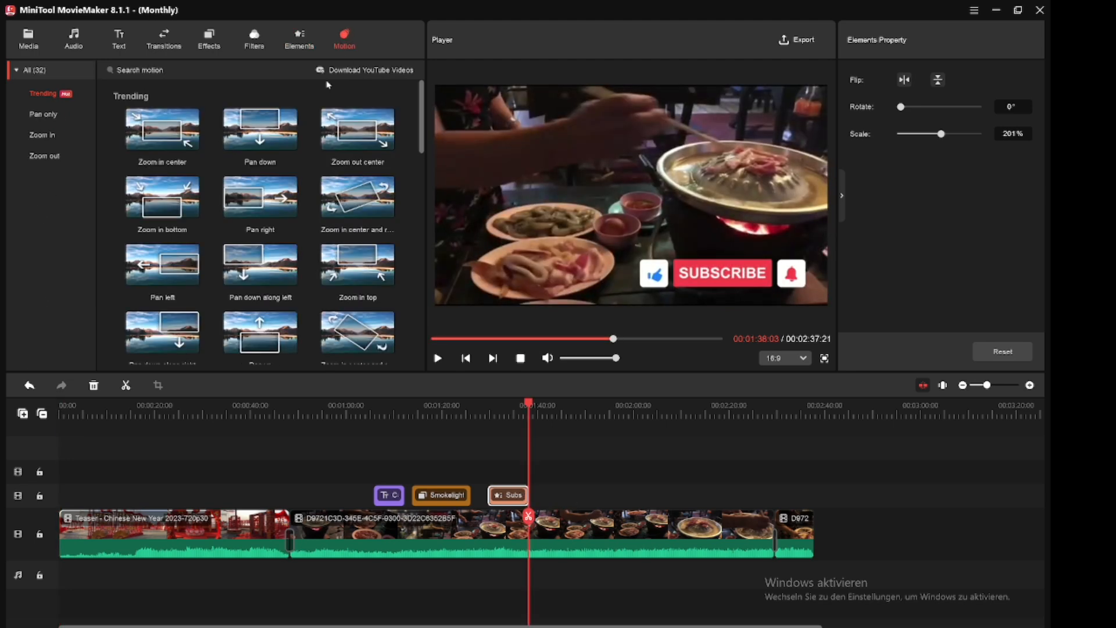
pyautogui.scroll(-5, 241, 178)
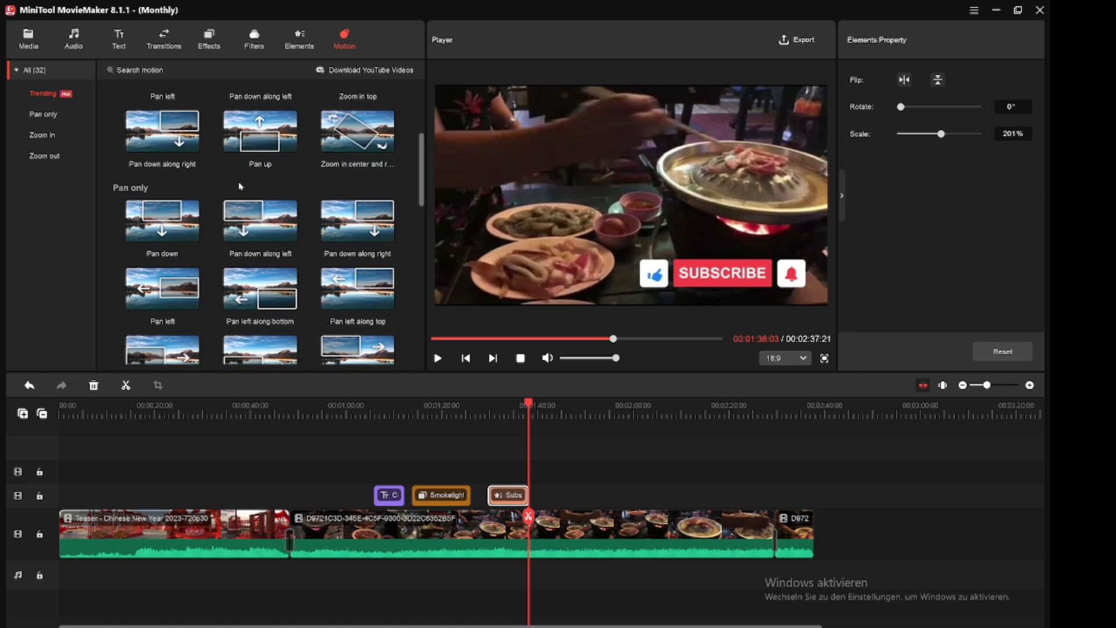
pyautogui.scroll(-4, 240, 187)
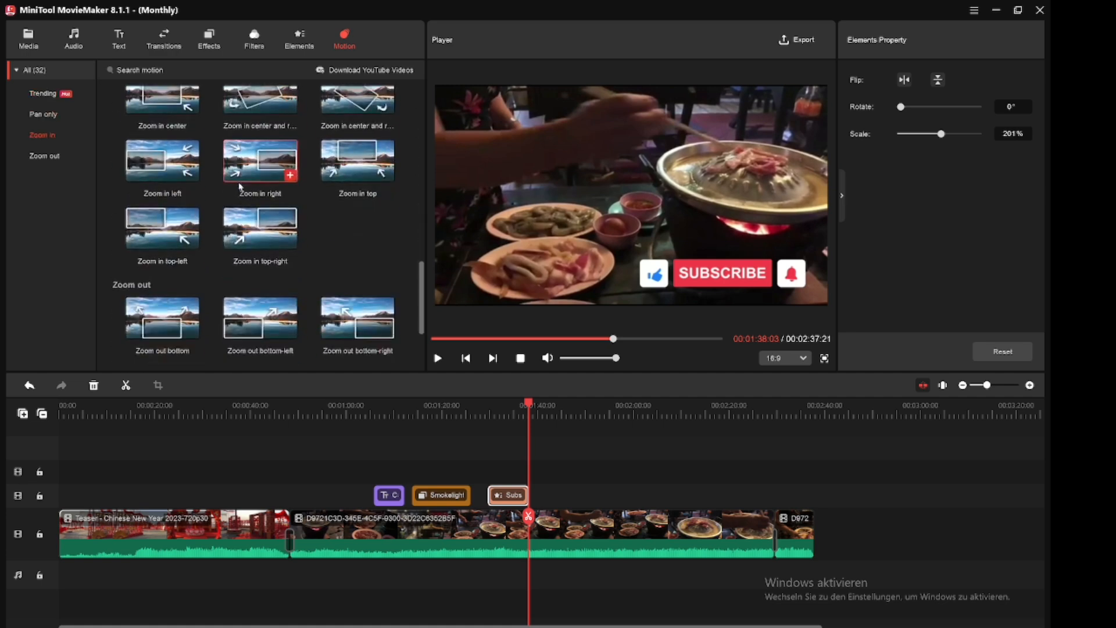
pyautogui.click(51, 134)
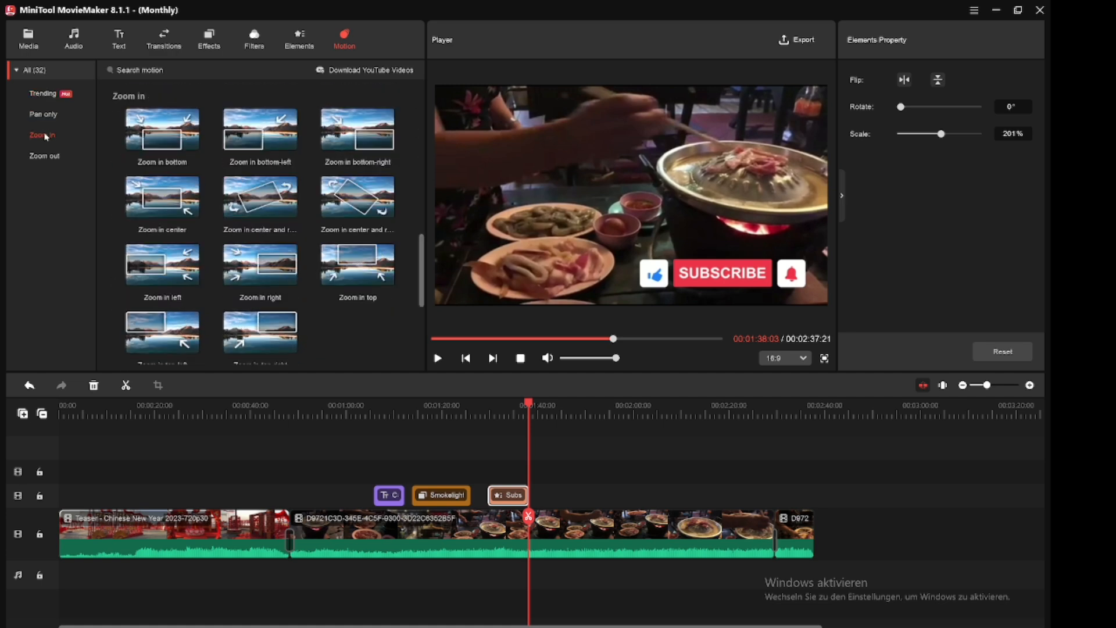
pyautogui.click(41, 158)
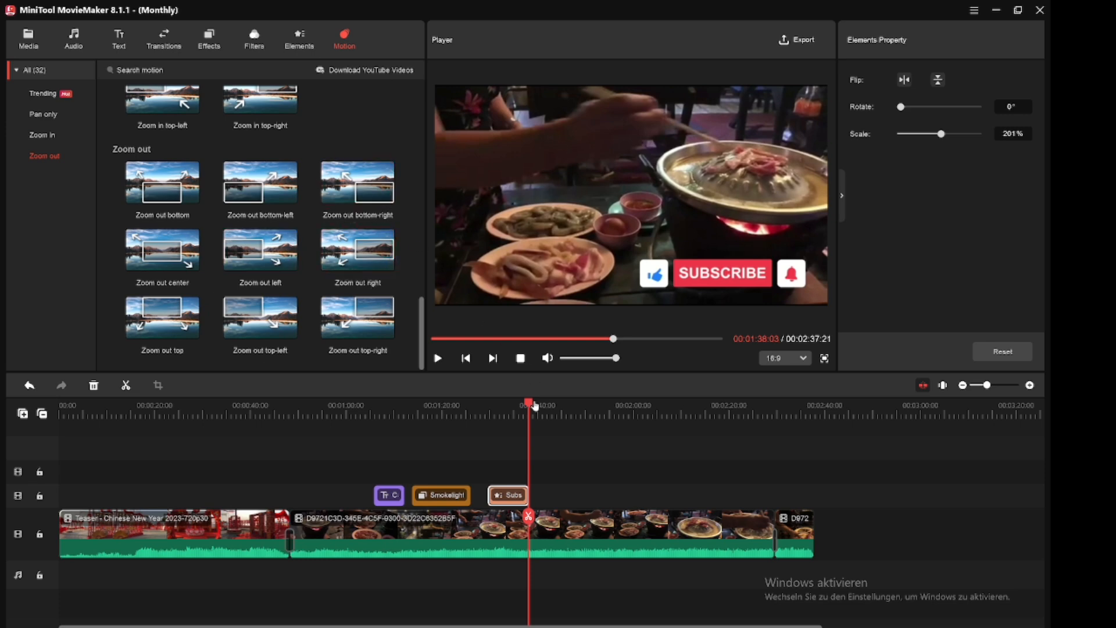
pyautogui.moveTo(530, 408); pyautogui.dragTo(781, 403)
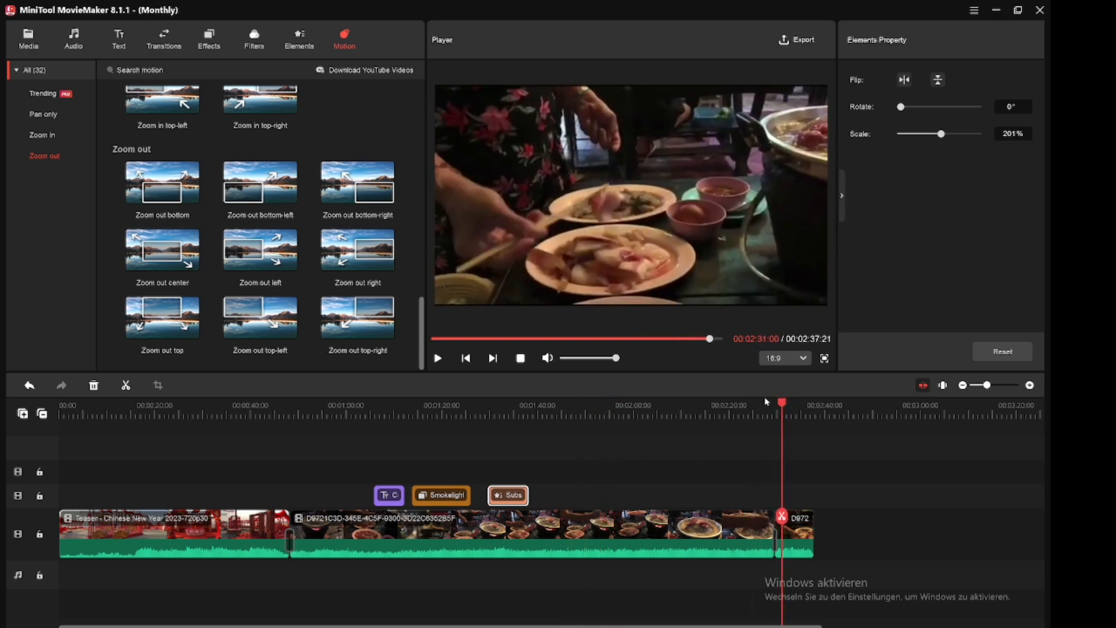
pyautogui.click(387, 198)
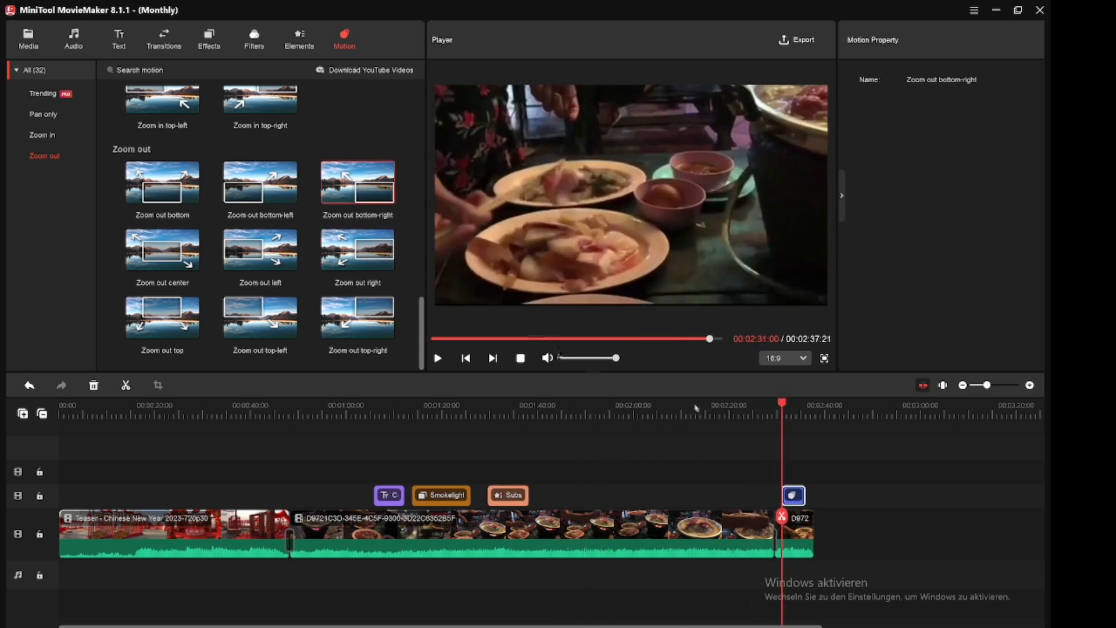
# Shift the Zoom out bottom-right motion to start at about 00:02:32:21 and play it to the end of the timeline.
pyautogui.moveTo(791, 498); pyautogui.dragTo(800, 494)
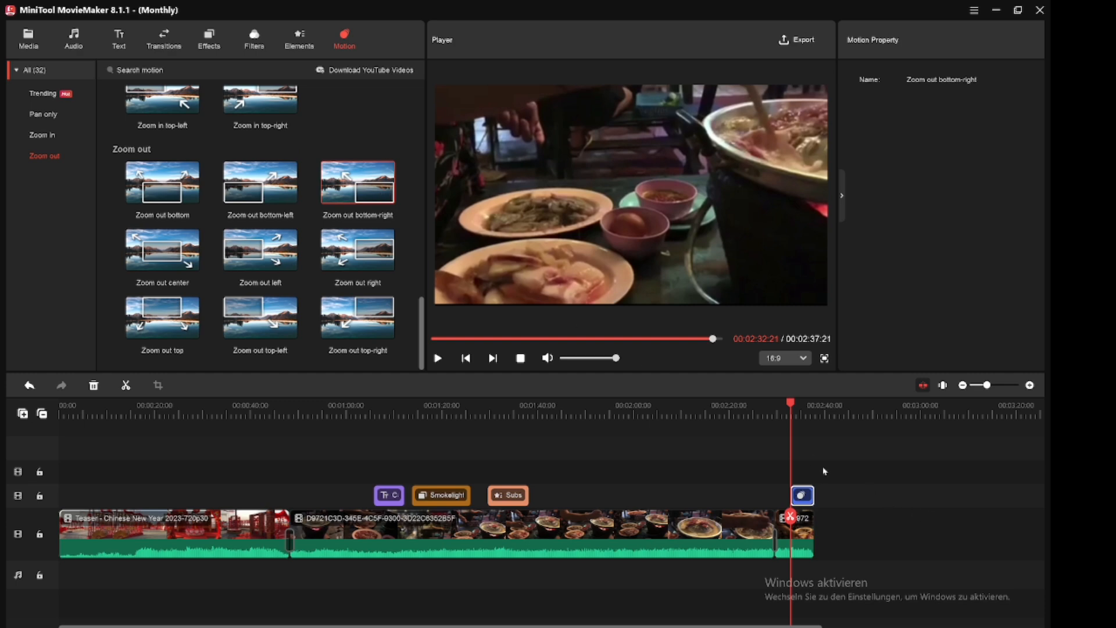
pyautogui.click(438, 358)
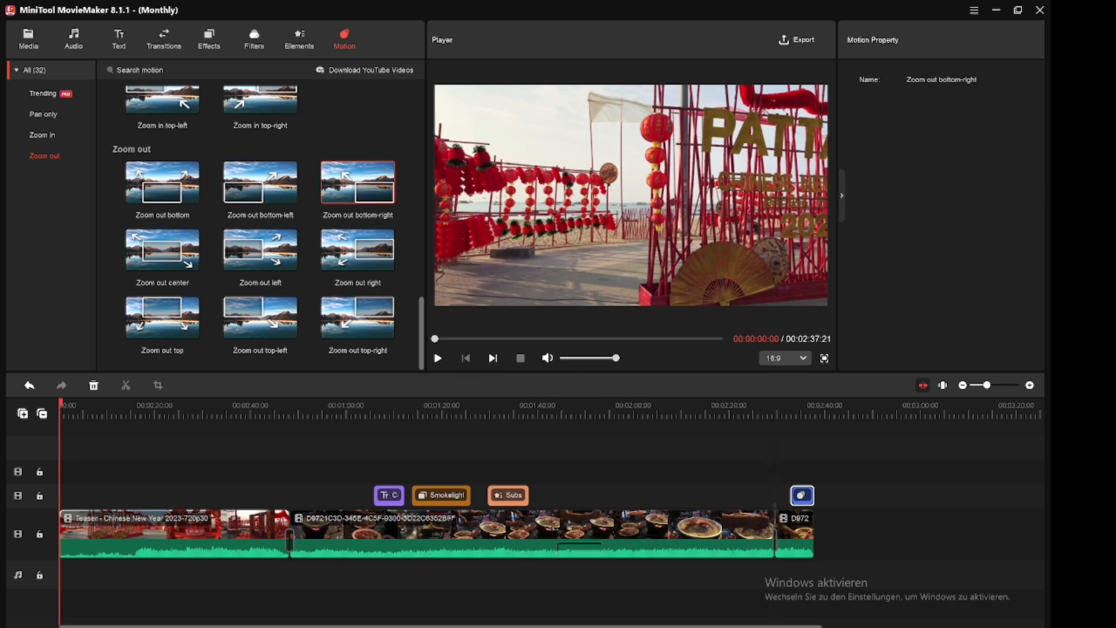
# Add the Our Love Story music track to the audio track at about 00:00:48:04, beneath the start of the long D9721C3D clip.
pyautogui.click(526, 540)
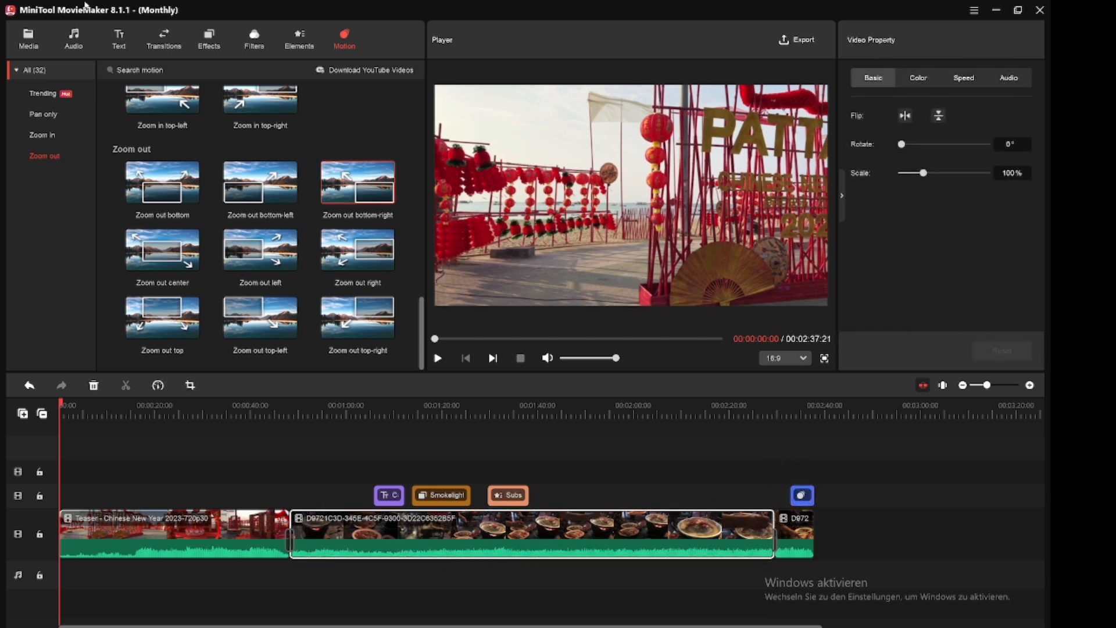
pyautogui.click(75, 44)
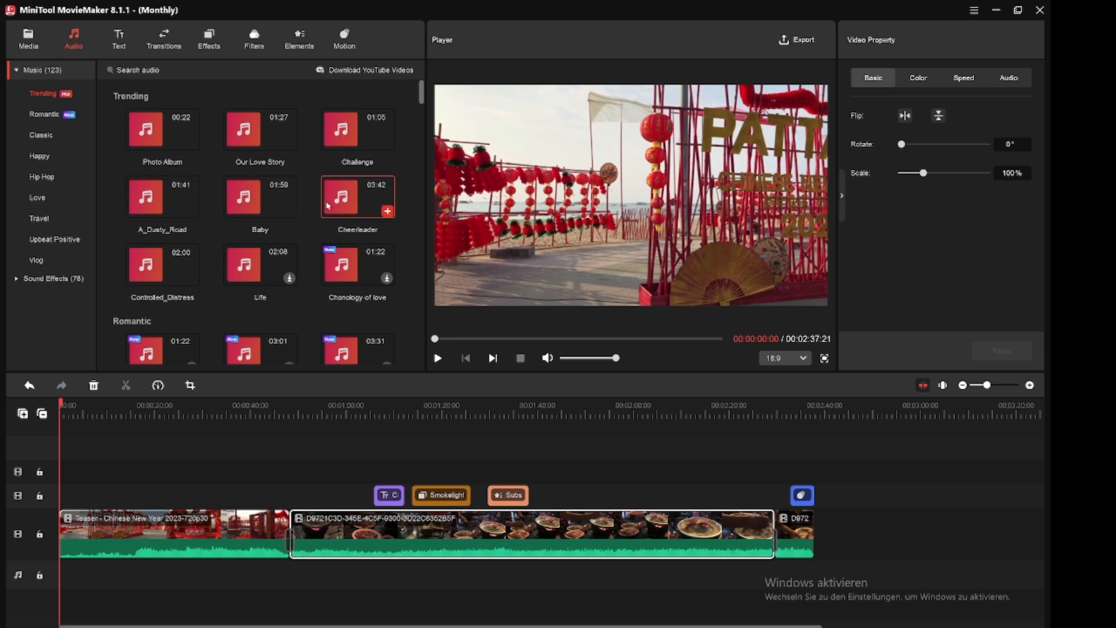
pyautogui.scroll(-3, 325, 209)
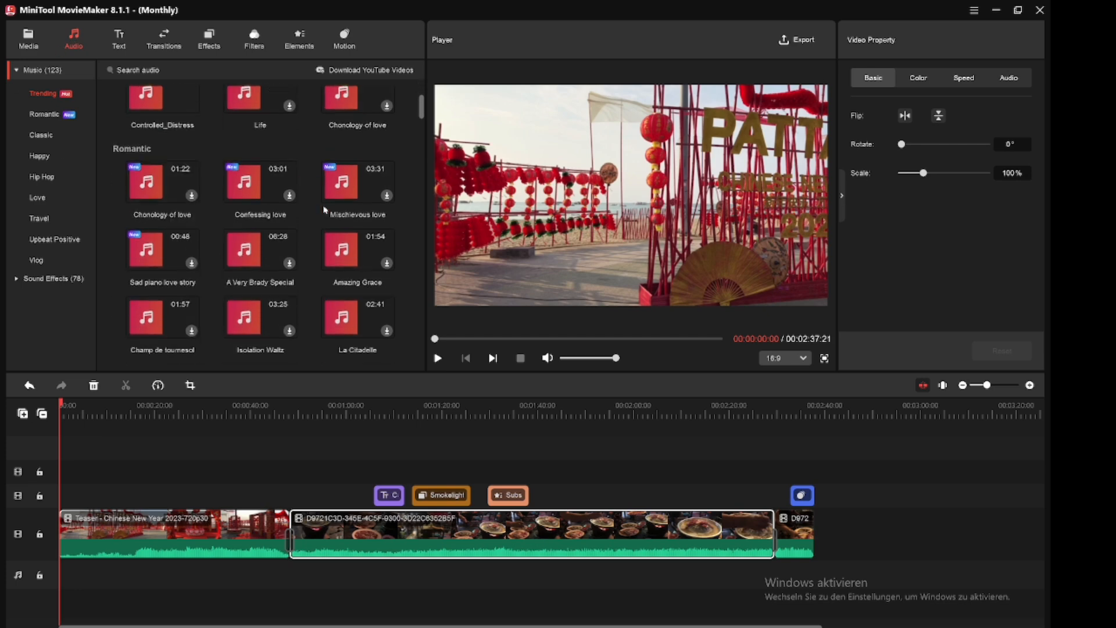
pyautogui.scroll(-8, 298, 209)
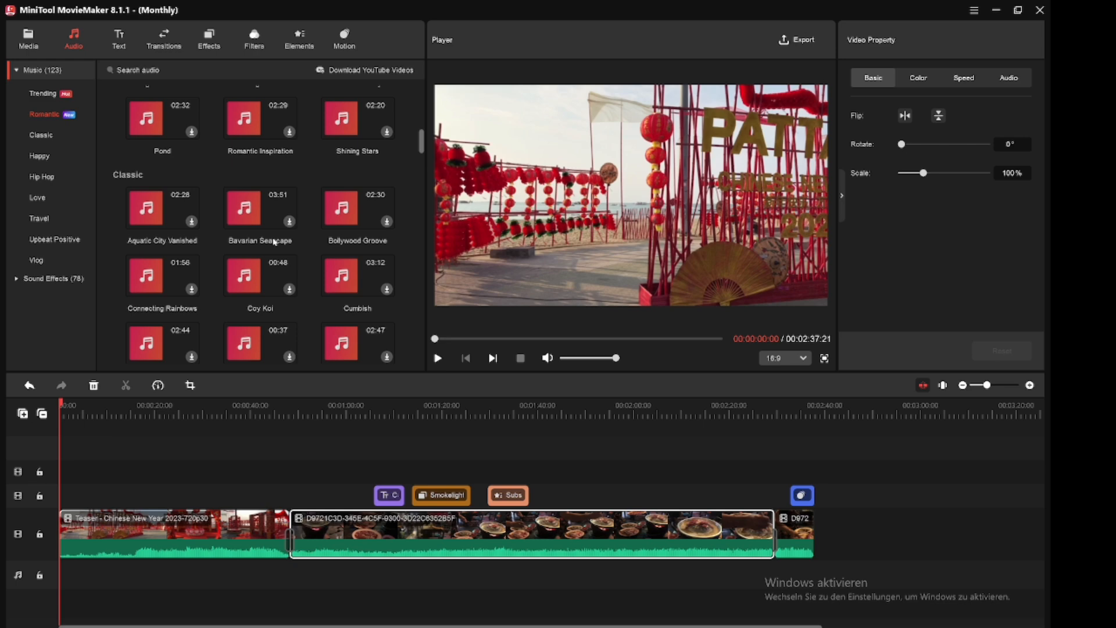
pyautogui.scroll(-1, 276, 242)
pyautogui.scroll(-2, 275, 244)
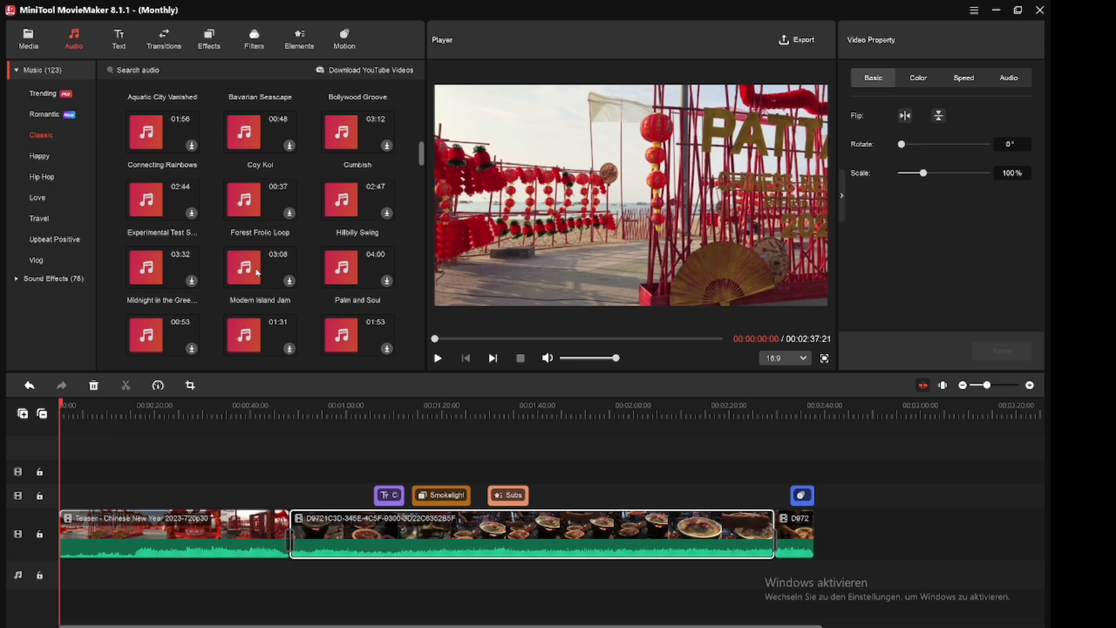
pyautogui.scroll(3, 258, 273)
pyautogui.click(292, 414)
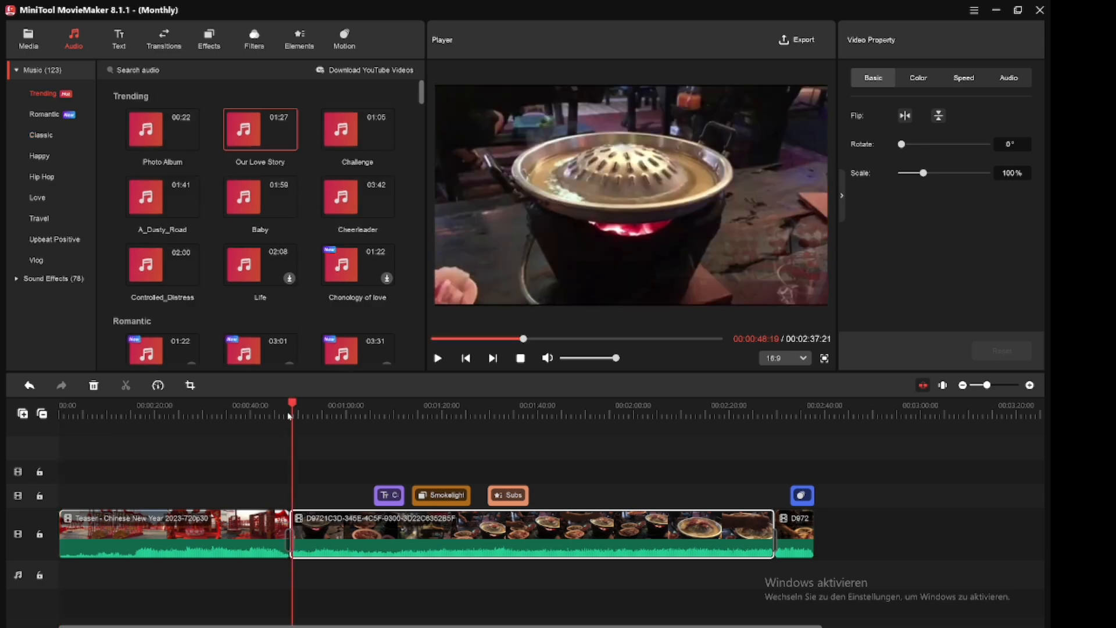
pyautogui.click(289, 414)
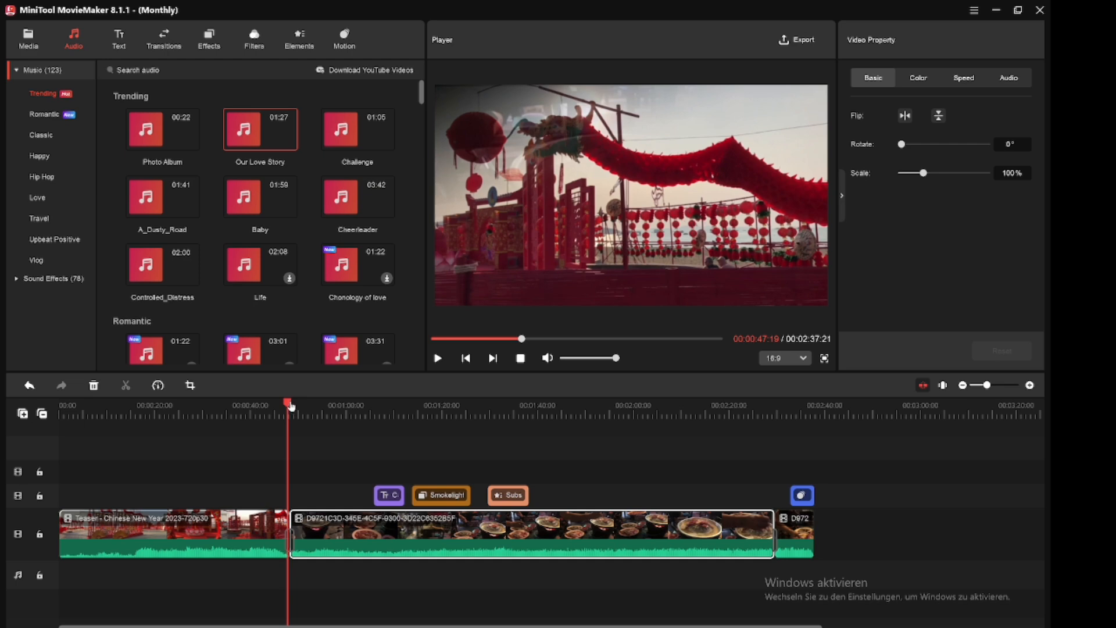
pyautogui.click(291, 413)
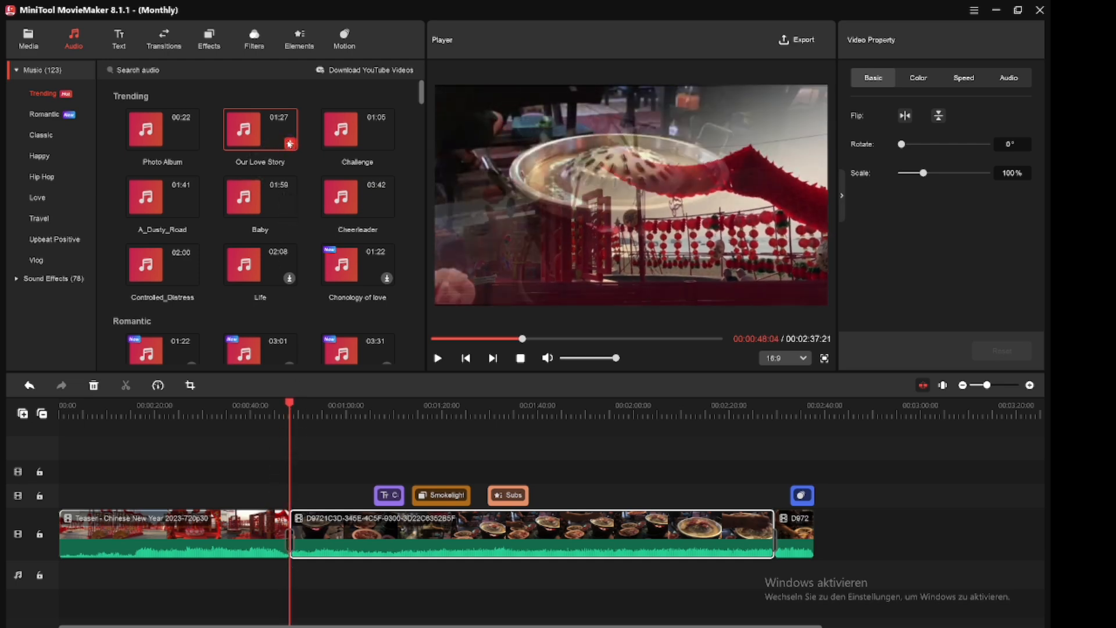
pyautogui.click(289, 143)
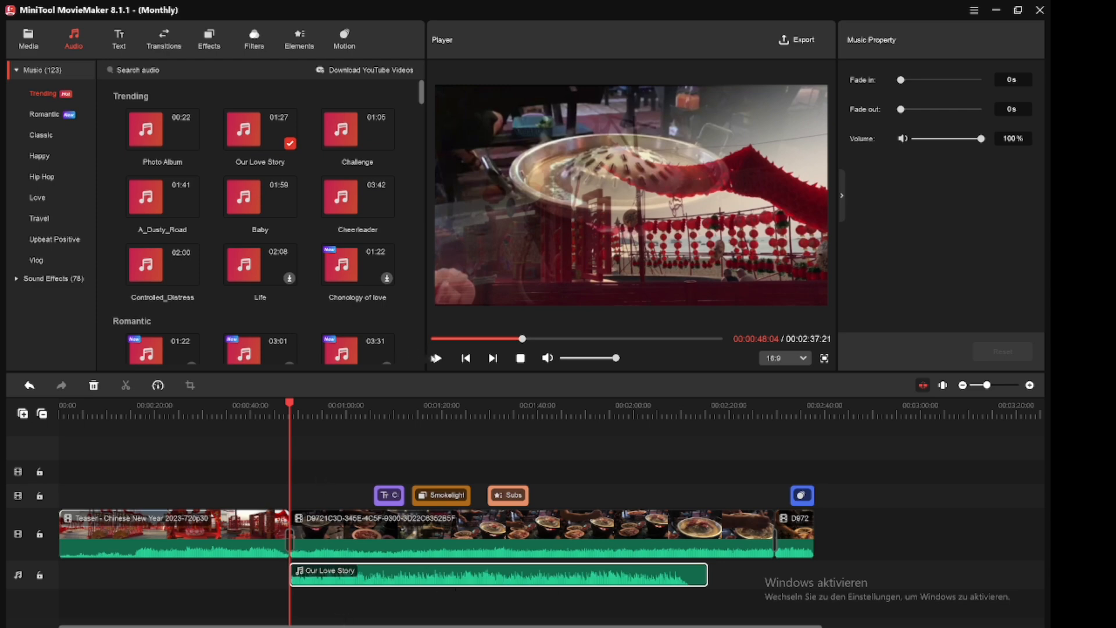
# Play the combined audio from about 00:00:48:04 and set the long D9721C3D clip's volume to 74%.
pyautogui.click(438, 359)
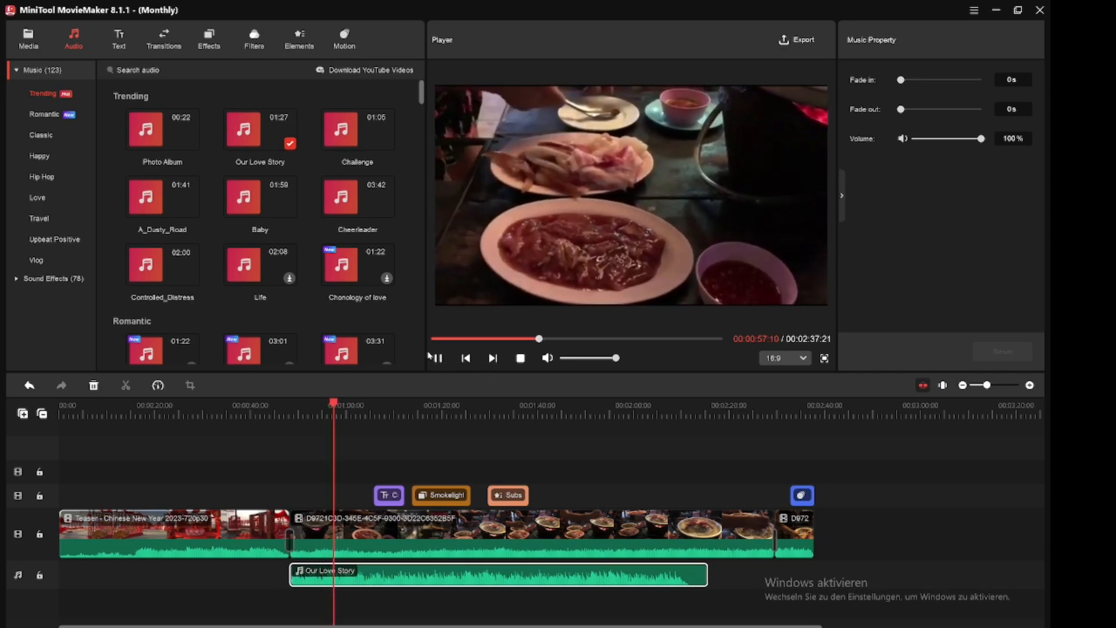
pyautogui.click(441, 359)
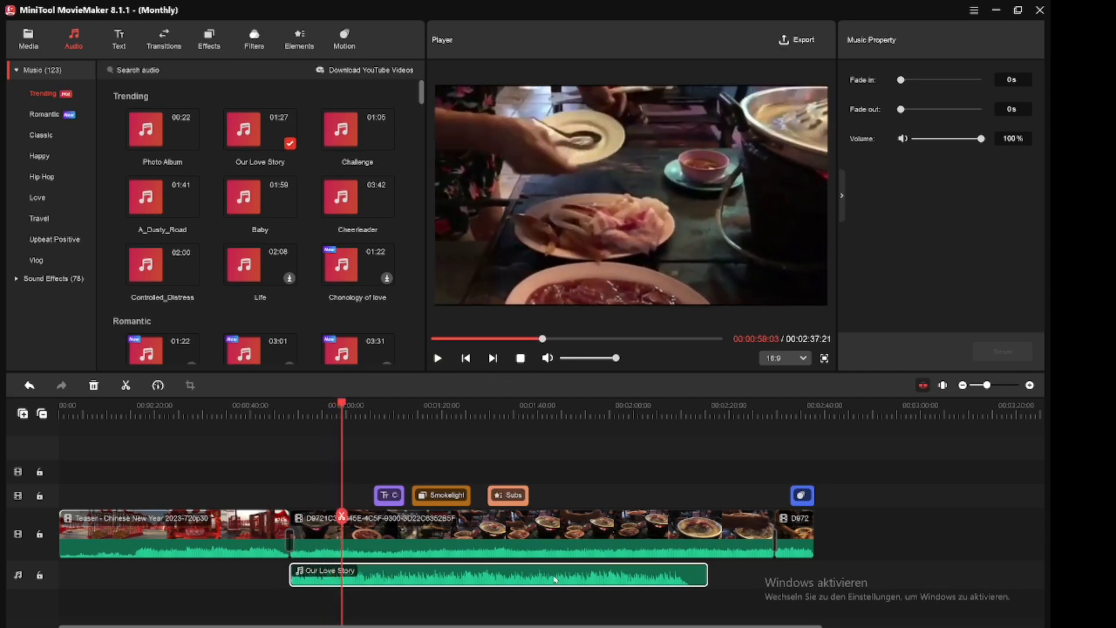
pyautogui.click(578, 537)
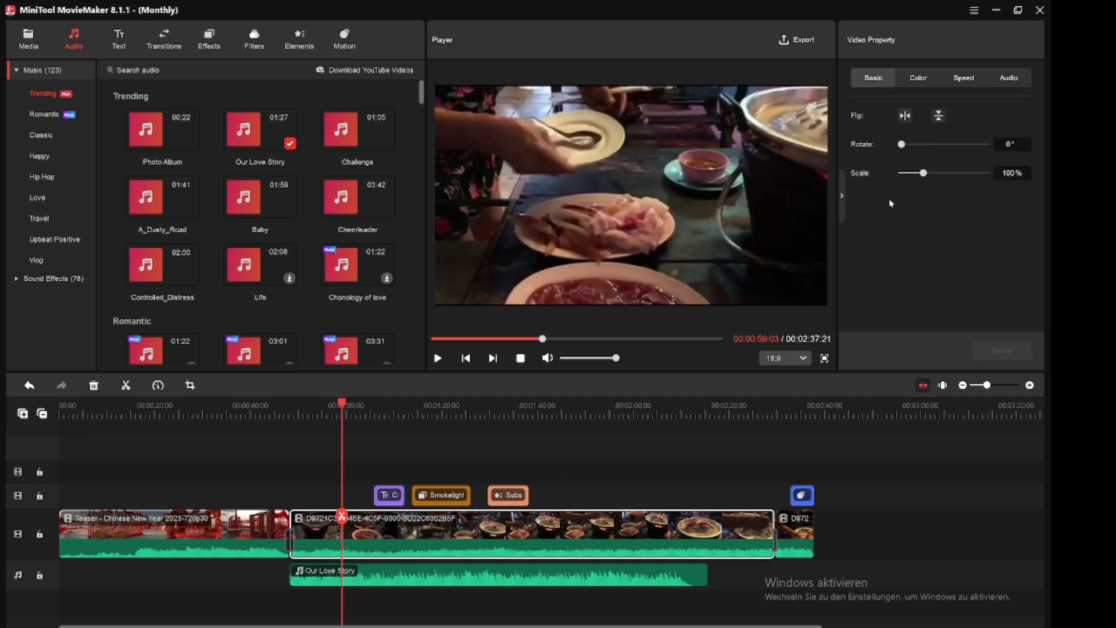
pyautogui.click(998, 76)
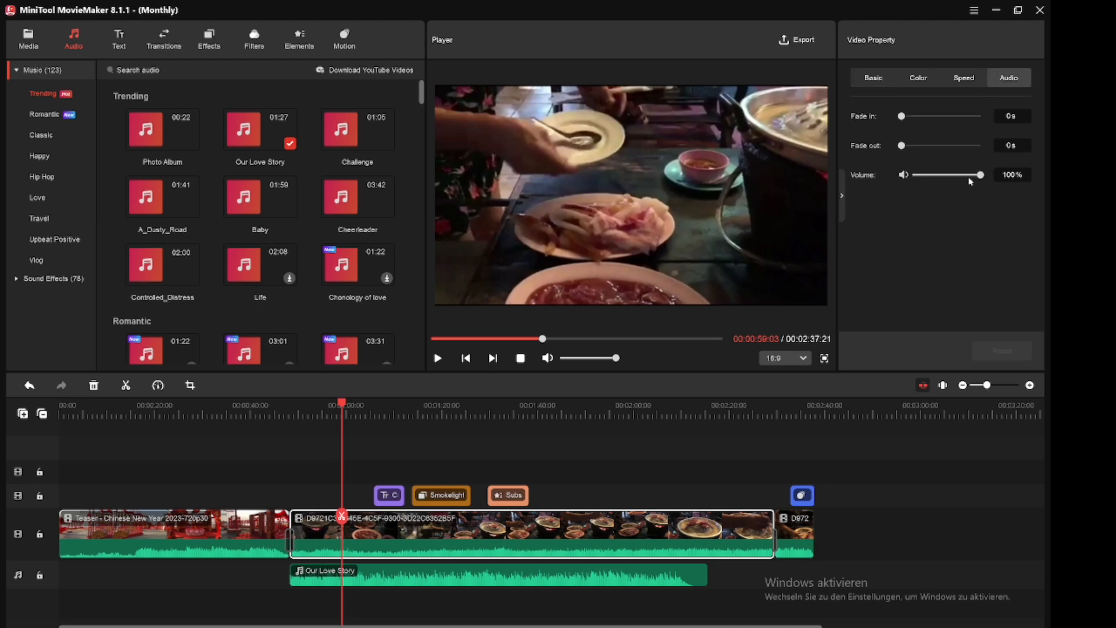
pyautogui.moveTo(980, 177); pyautogui.dragTo(963, 175)
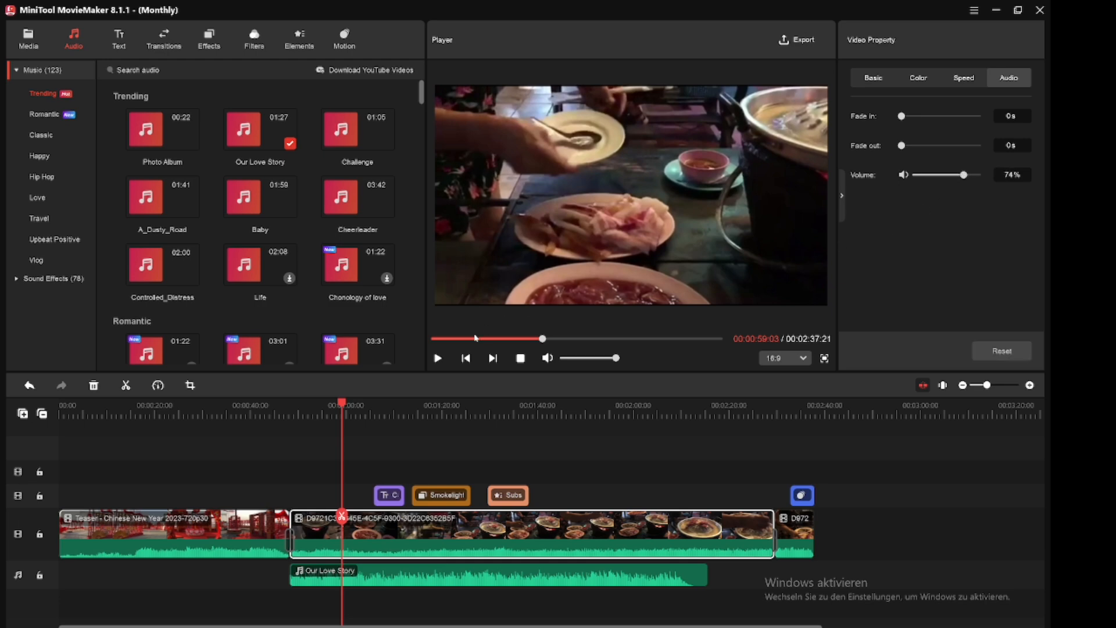
# Play the mixed audio from 00:00:59:03 through the title into the Smokelight effect, and again from 00:01:26:19.
pyautogui.click(437, 358)
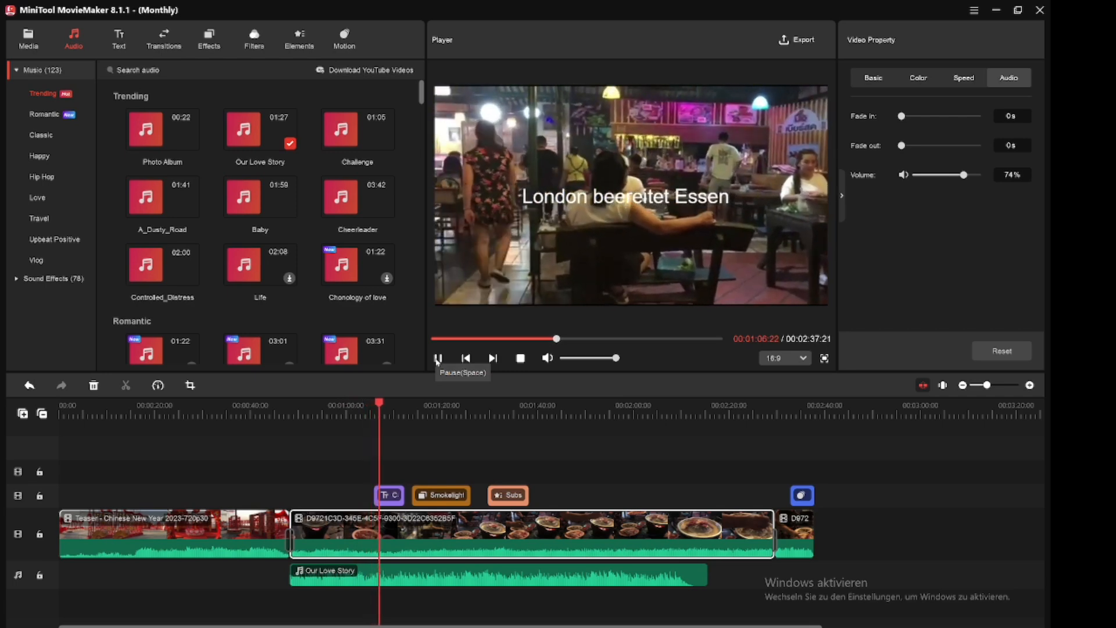
pyautogui.click(437, 359)
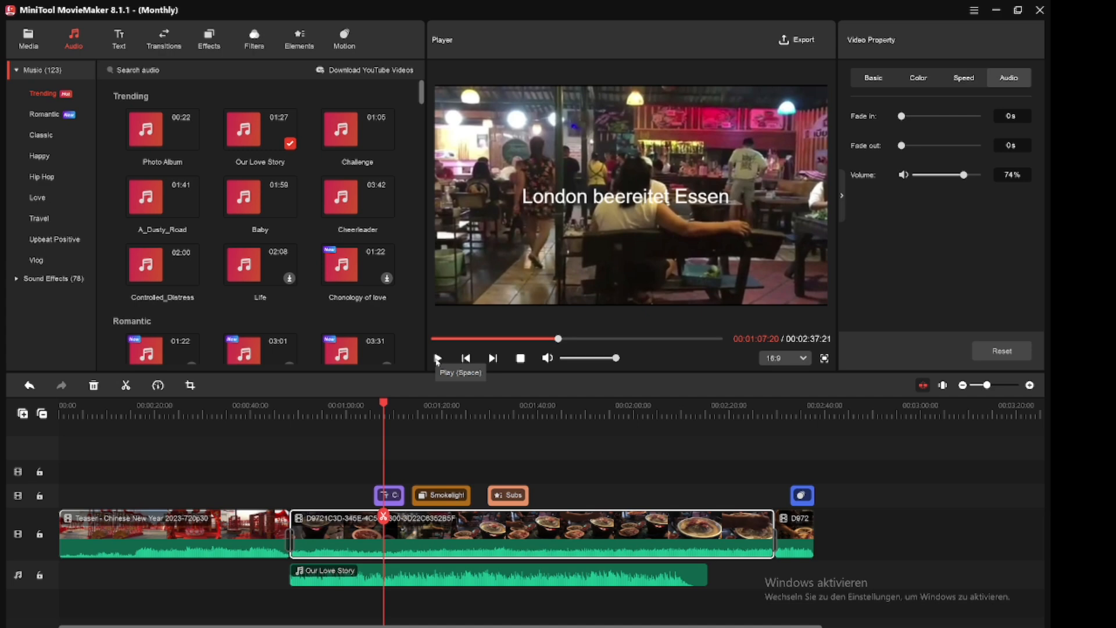
pyautogui.click(437, 359)
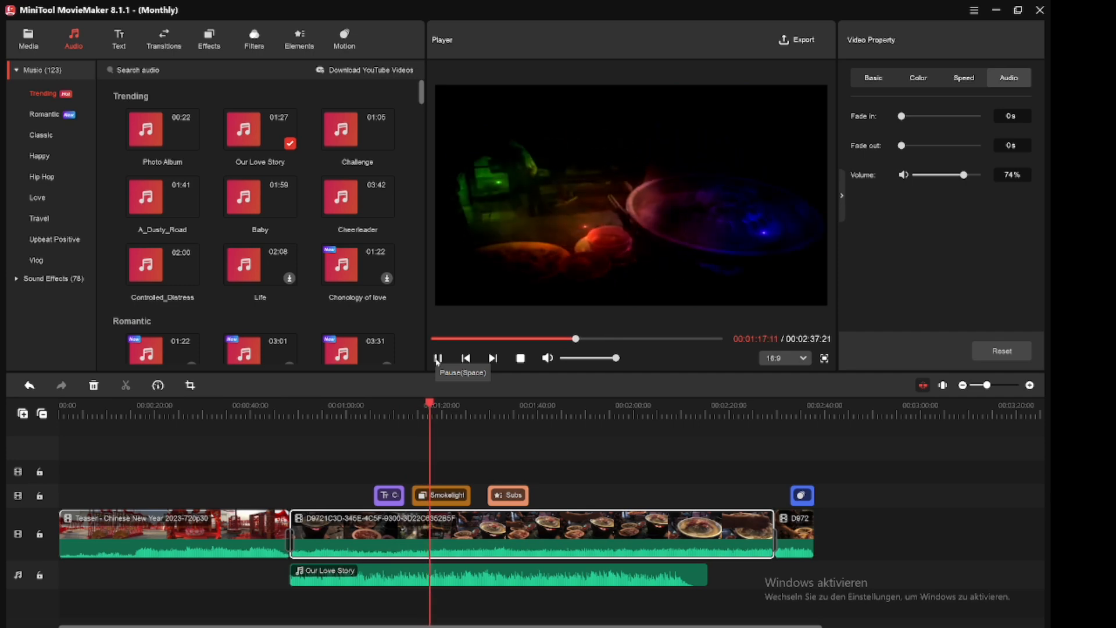
pyautogui.click(495, 412)
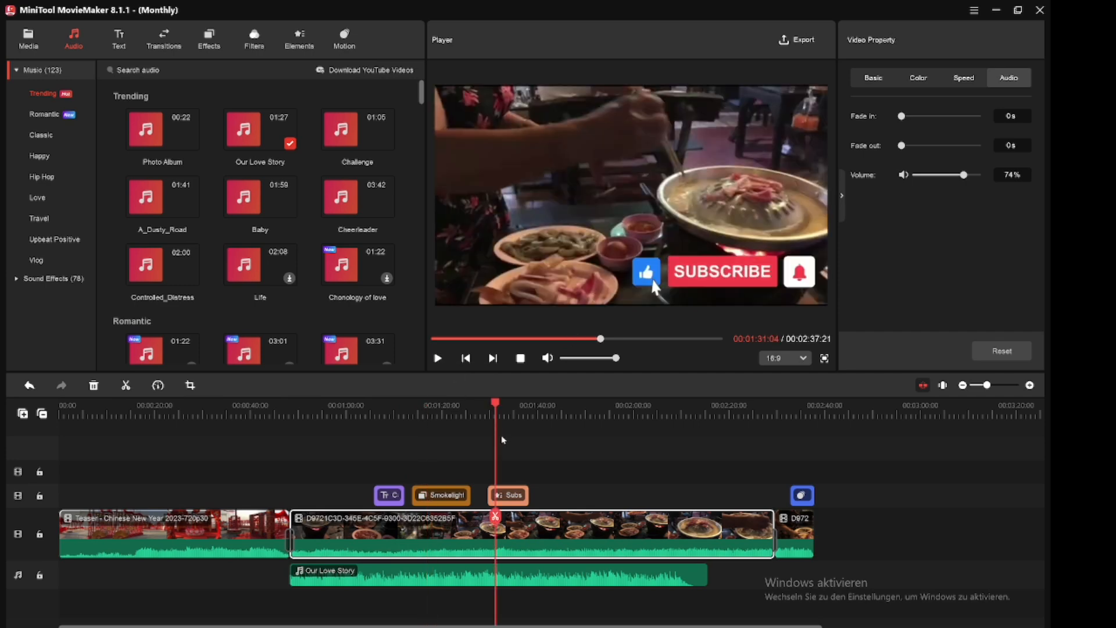
pyautogui.click(474, 404)
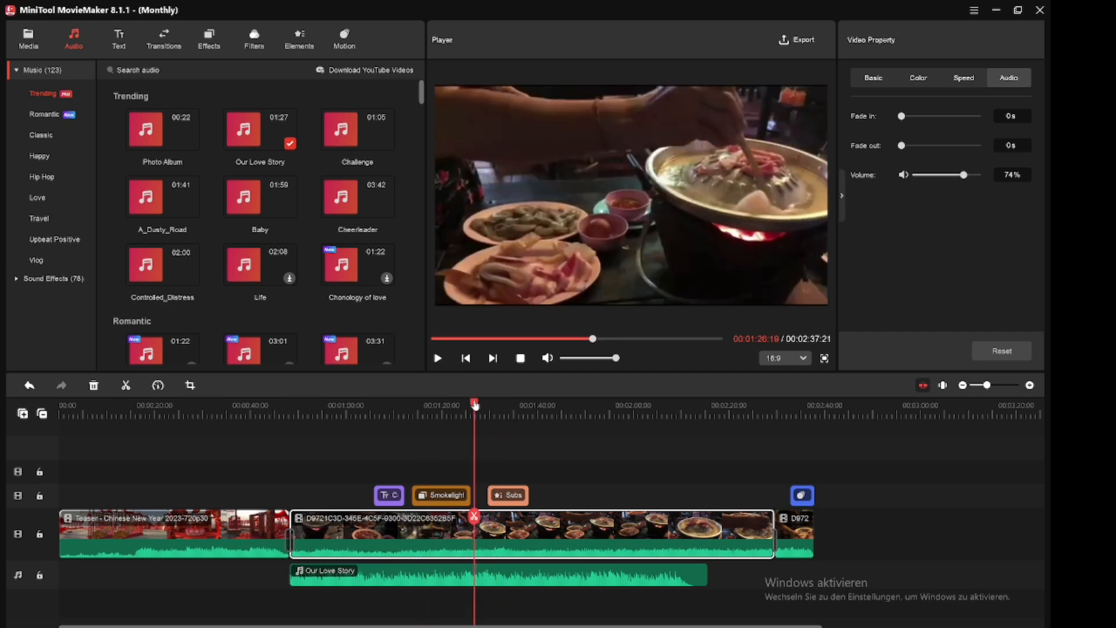
pyautogui.click(437, 358)
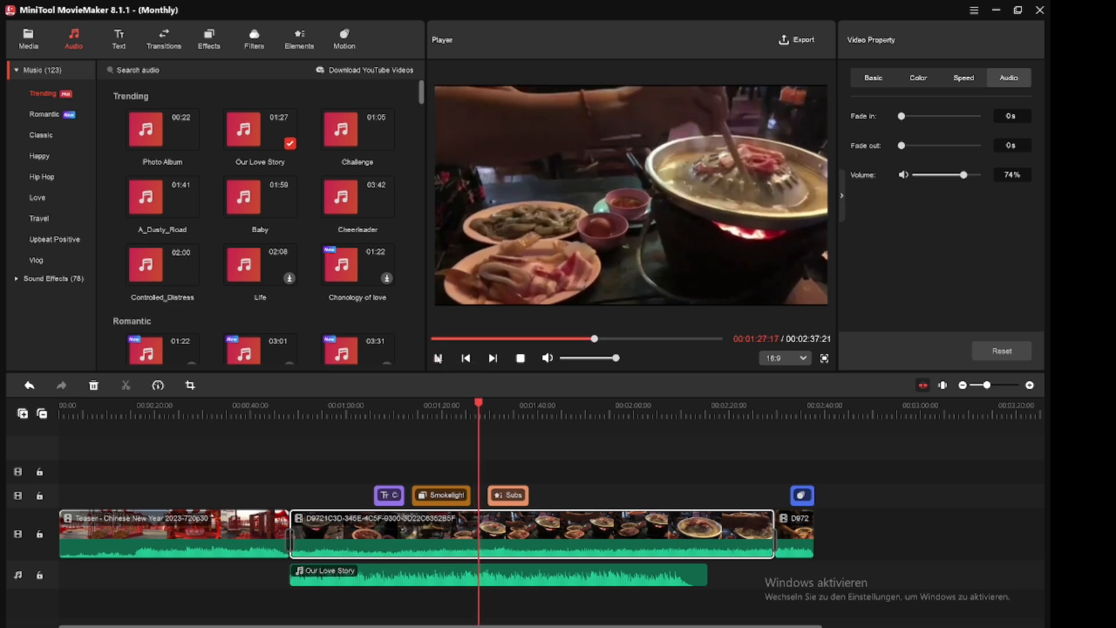
pyautogui.click(437, 358)
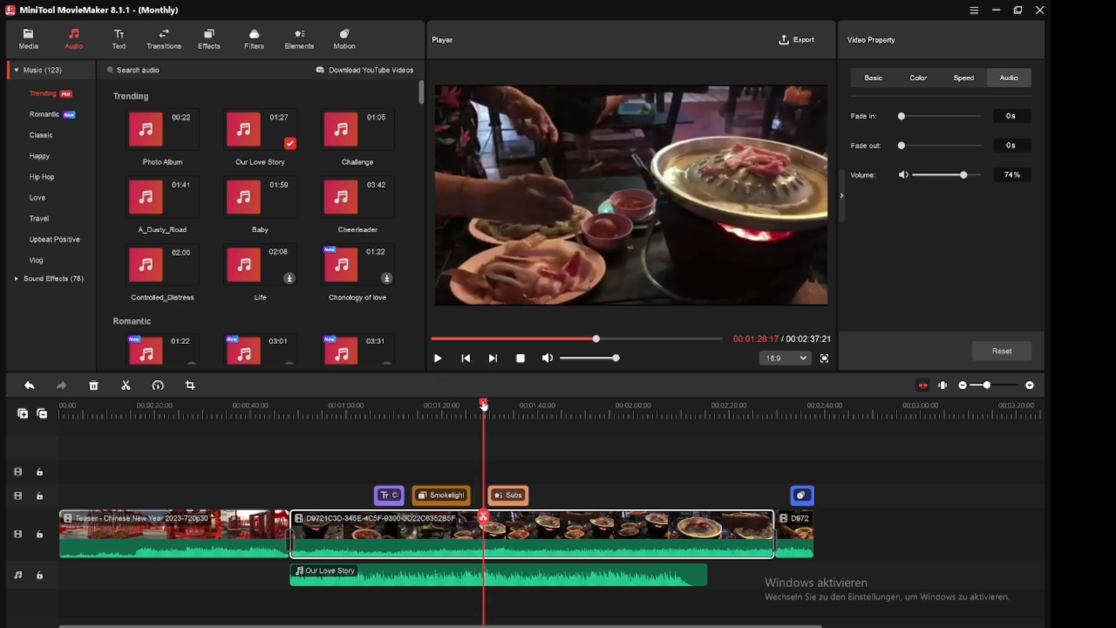
# Replay the Smokelight effect section from 00:01:19:16 and from 00:01:14:14 to locate where to cut the long D9721C3D clip.
pyautogui.click(455, 407)
pyautogui.moveTo(455, 406); pyautogui.dragTo(440, 406)
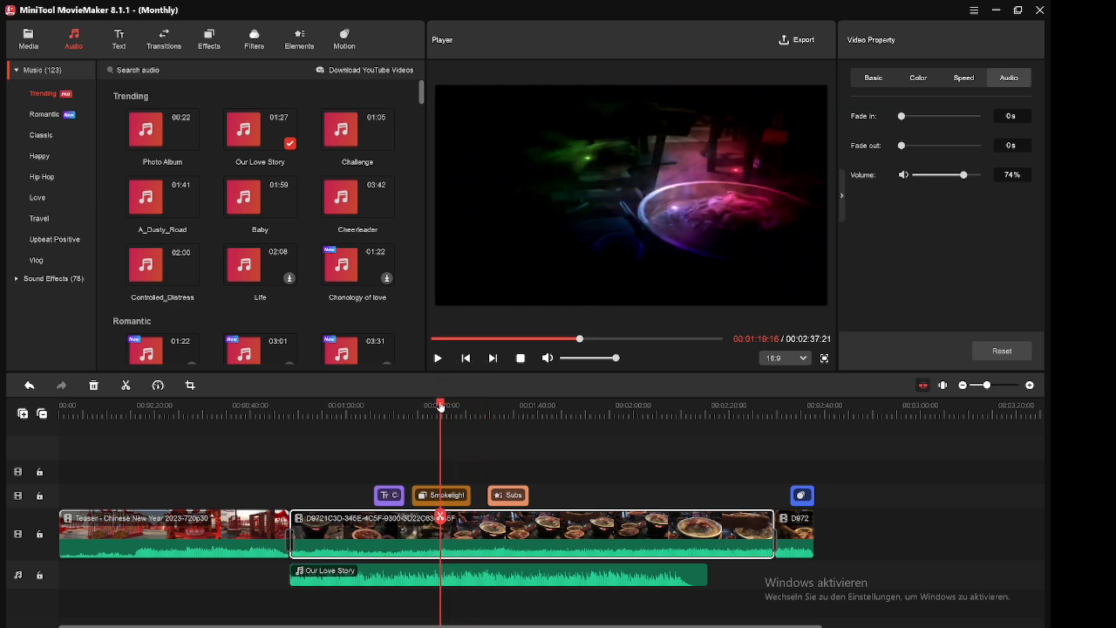
pyautogui.click(441, 359)
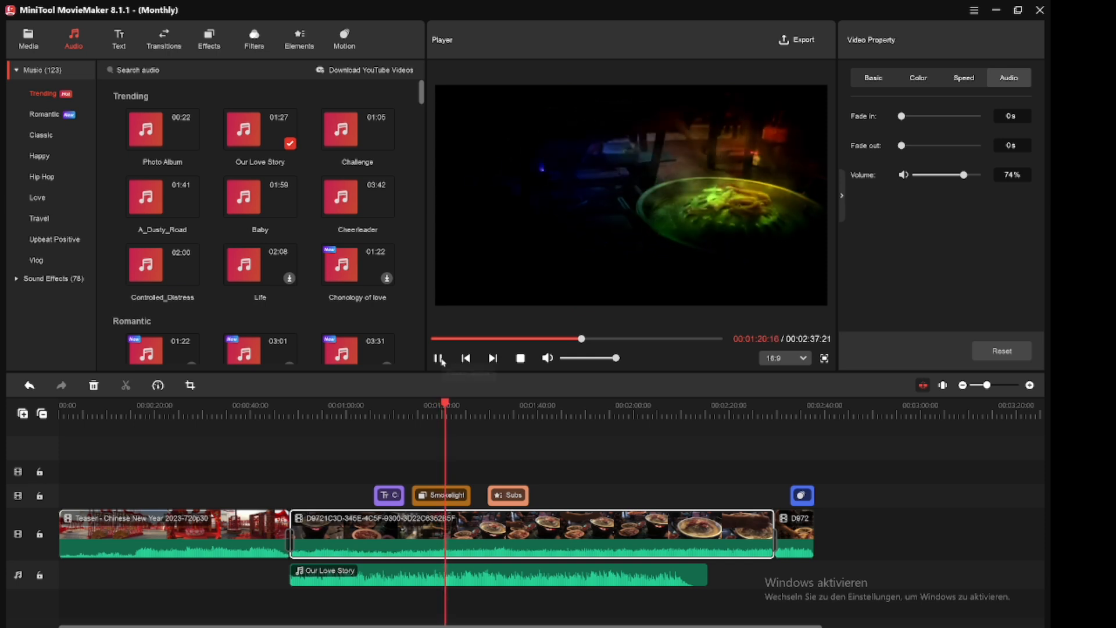
pyautogui.click(439, 359)
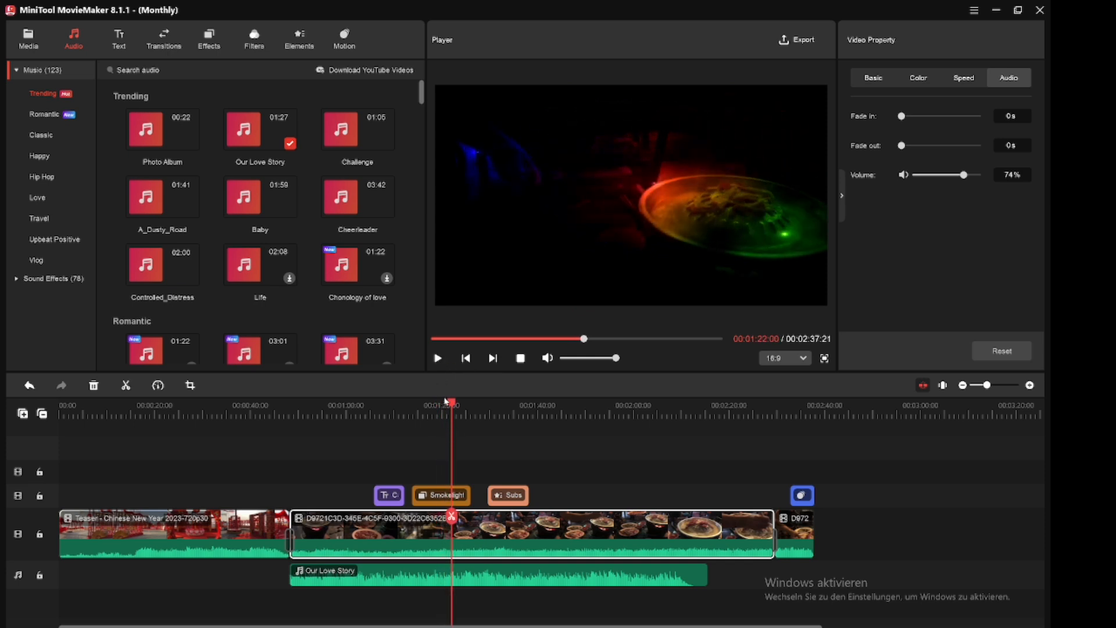
pyautogui.moveTo(447, 405); pyautogui.dragTo(416, 406)
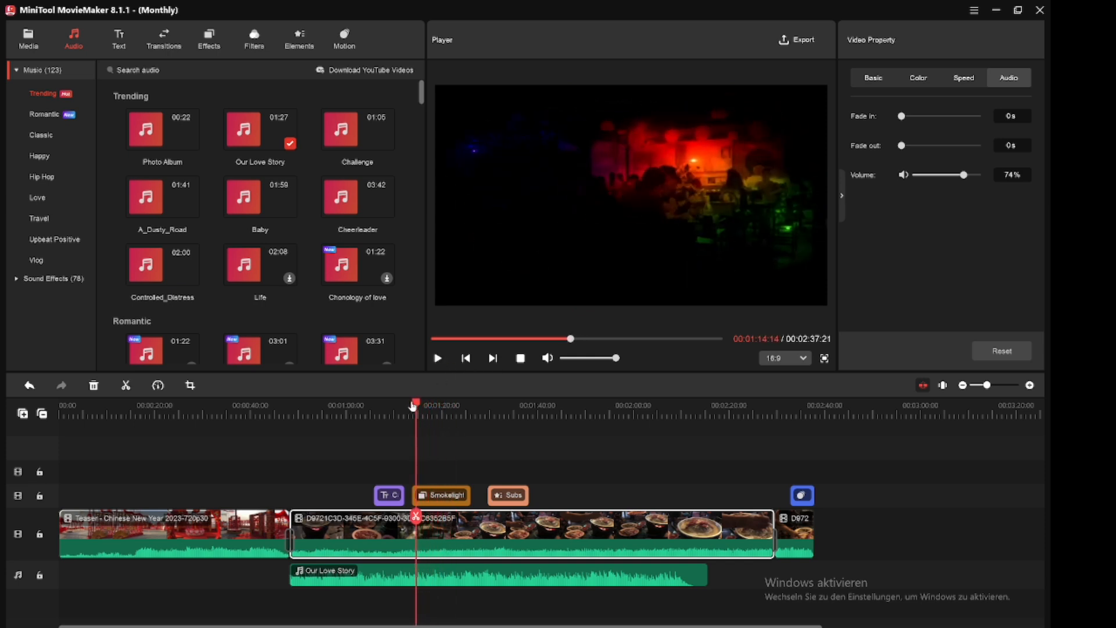
pyautogui.click(438, 358)
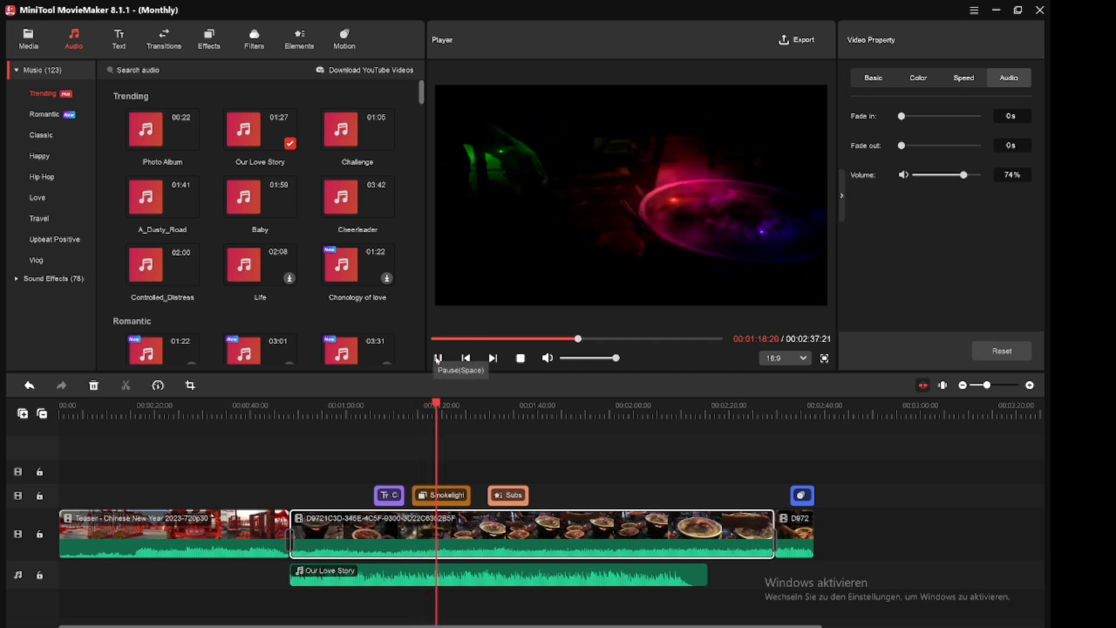
pyautogui.click(438, 359)
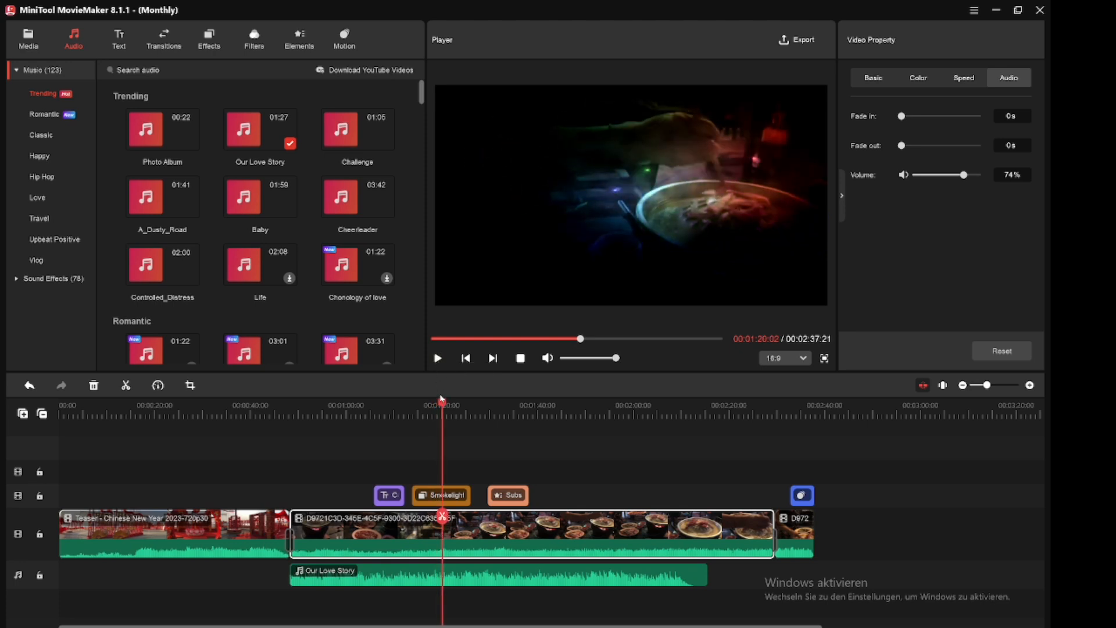
pyautogui.moveTo(442, 406); pyautogui.dragTo(430, 411)
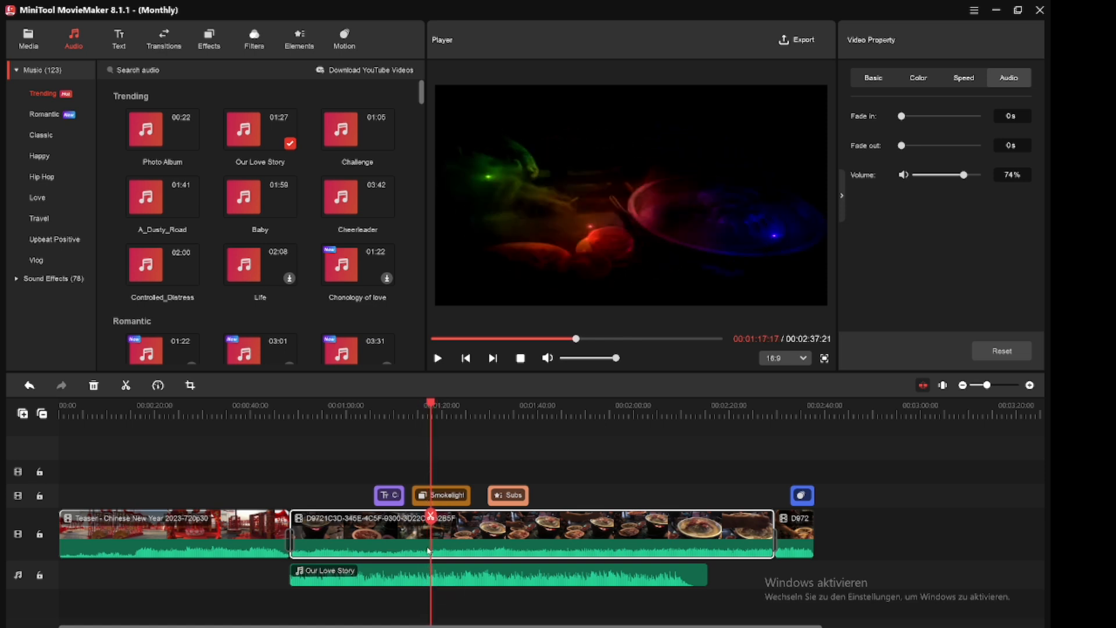
# Split the long D9721C3D clip at 00:01:16:16 and mute the audio of the part after the cut.
pyautogui.click(426, 407)
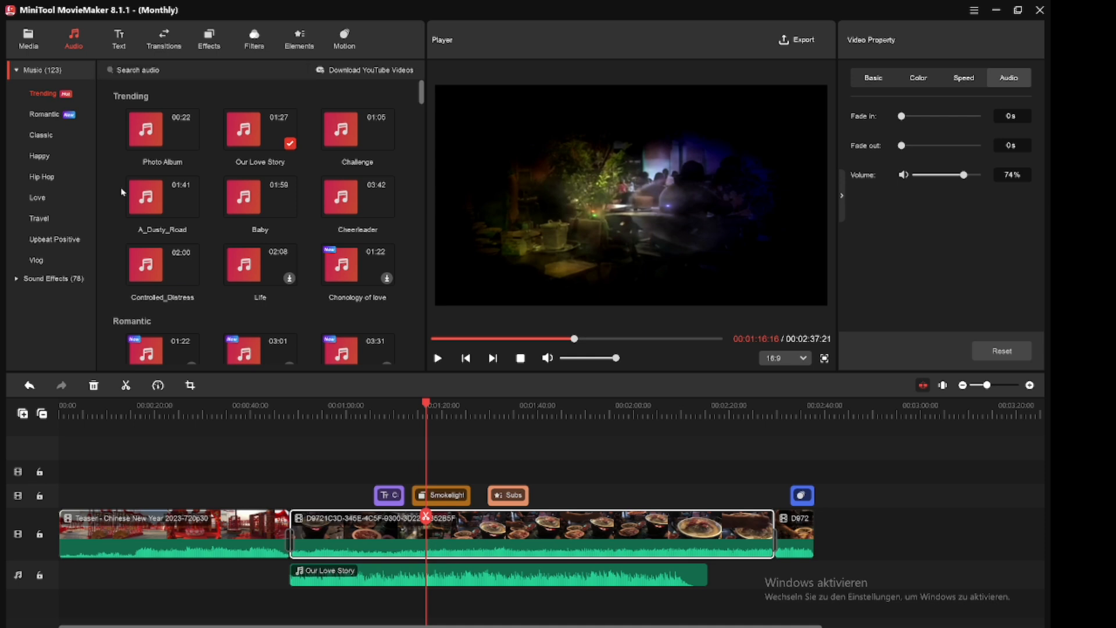
pyautogui.click(124, 385)
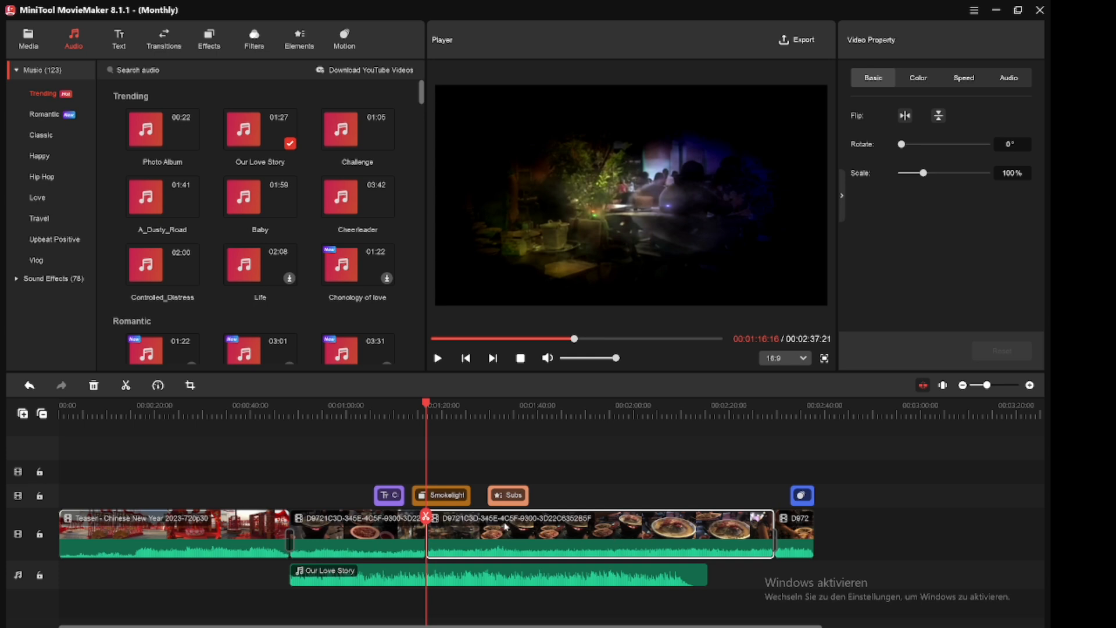
pyautogui.click(1022, 77)
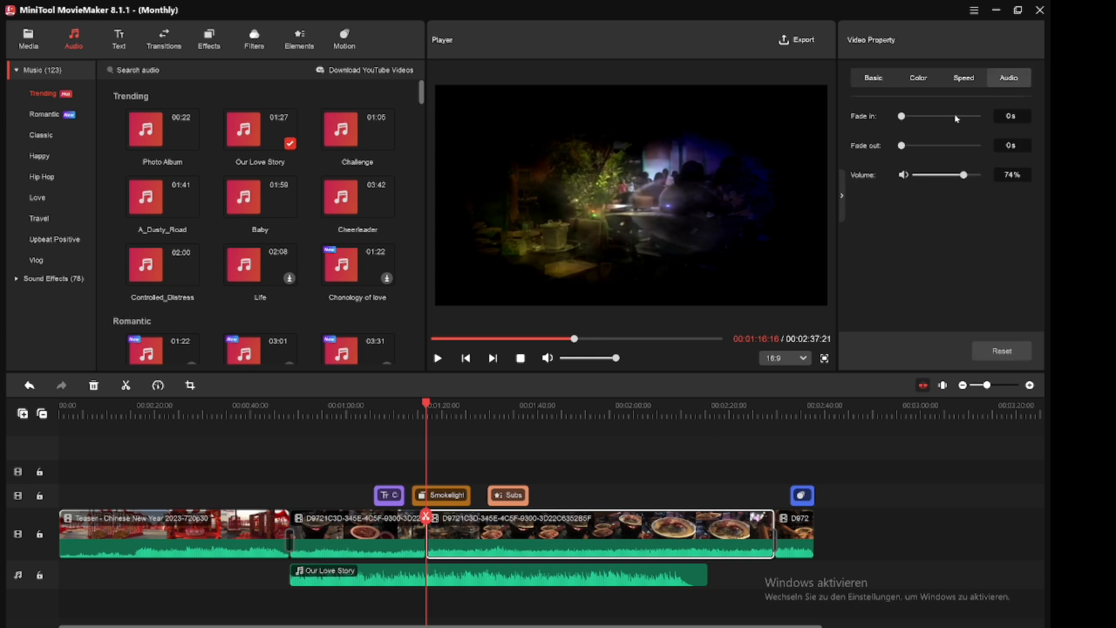
pyautogui.click(903, 174)
# Select the part before the cut and play the timeline from 00:01:16:16 to about 00:01:37:05.
pyautogui.click(413, 525)
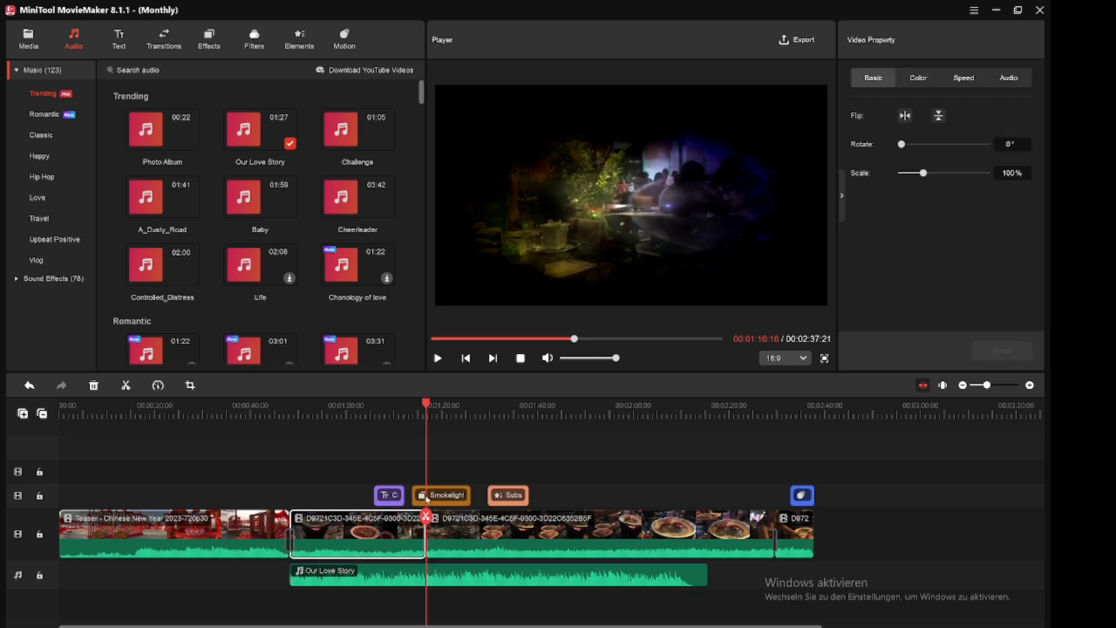
pyautogui.click(437, 359)
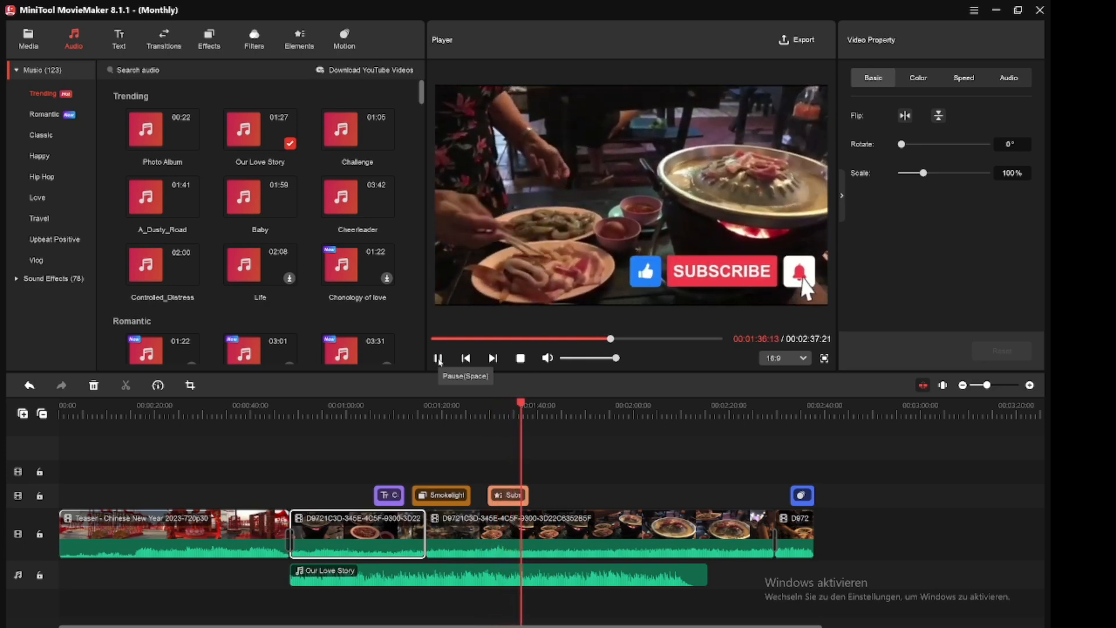
pyautogui.click(440, 359)
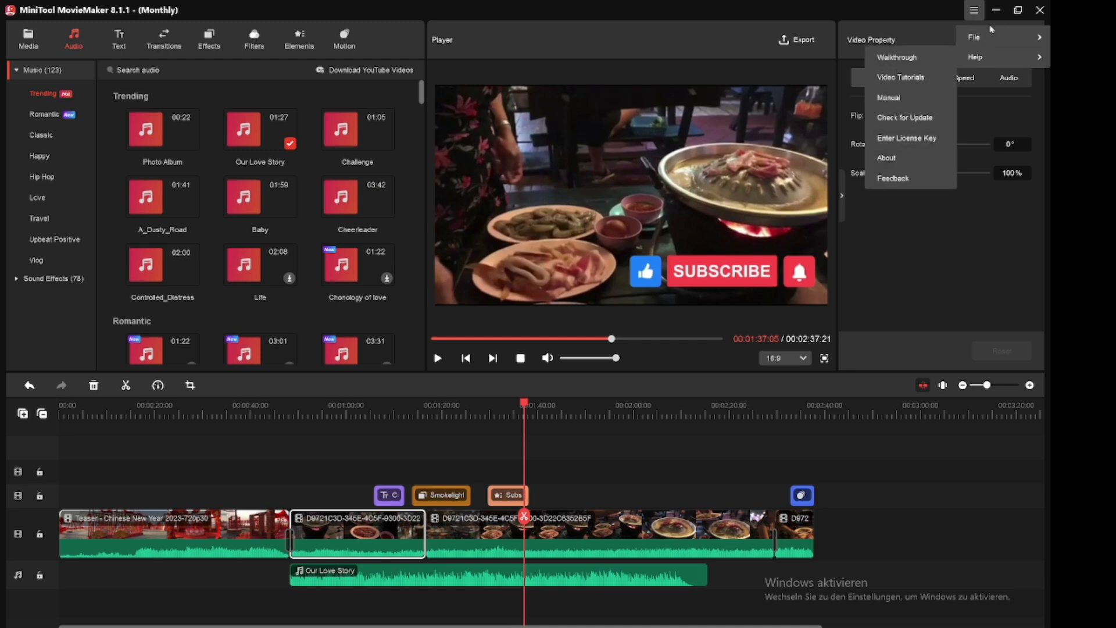
# Save the project as Untitled.mmm in the MiniTool MovieMaker Projects folder.
pyautogui.moveTo(986, 39)
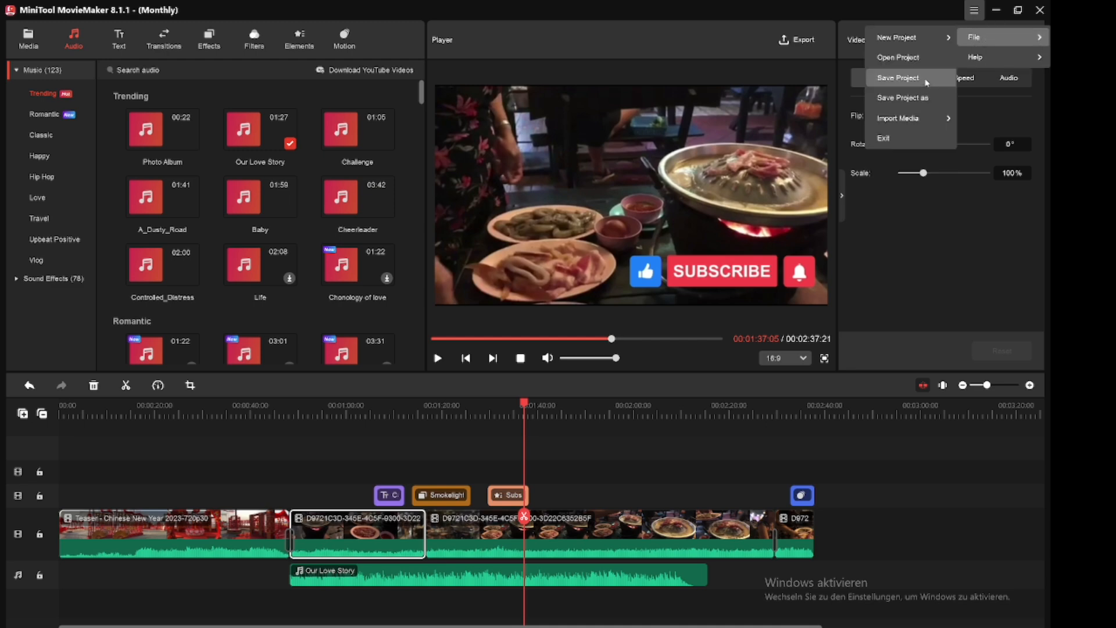
pyautogui.click(916, 99)
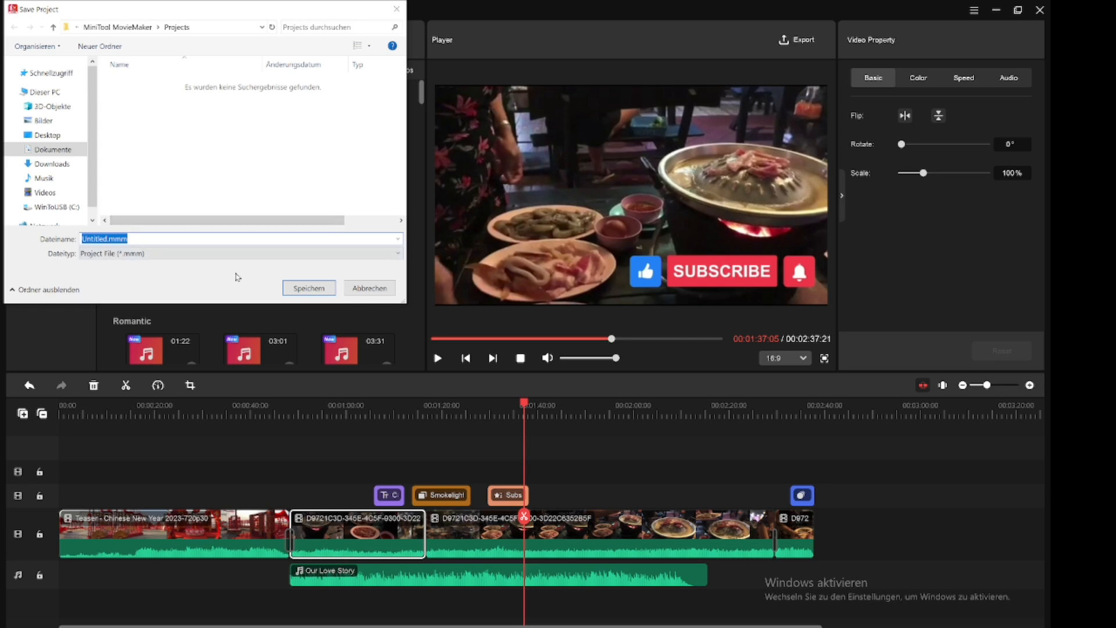
pyautogui.press('Return')
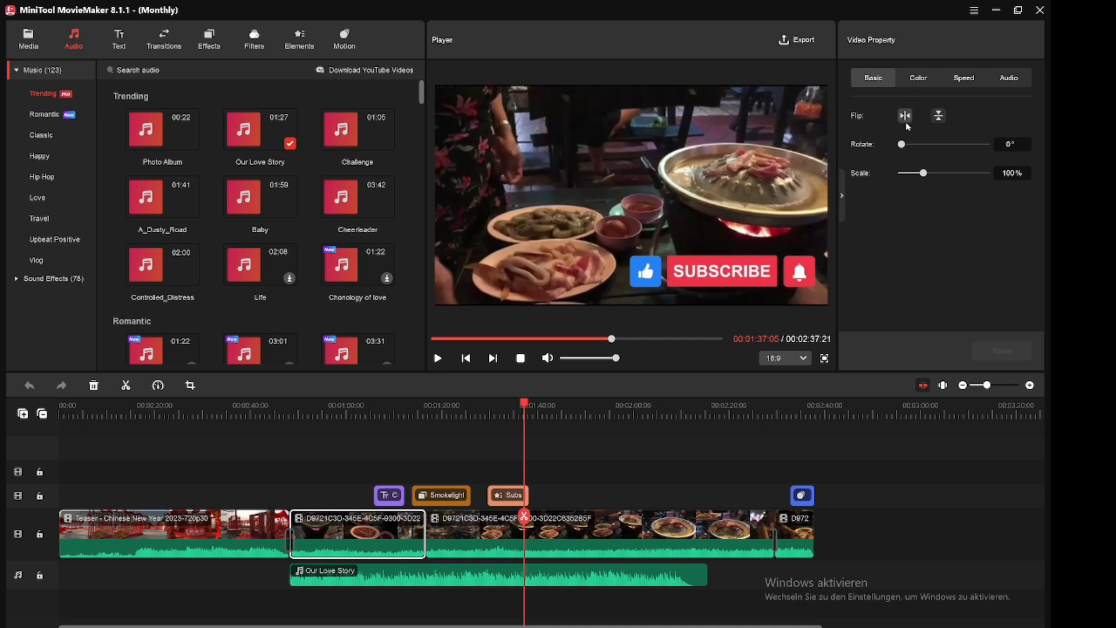
# Try a vertical flip on the D9721C3D part before the cut, previewing it at 00:01:03:16, and remove the flip.
pyautogui.click(937, 116)
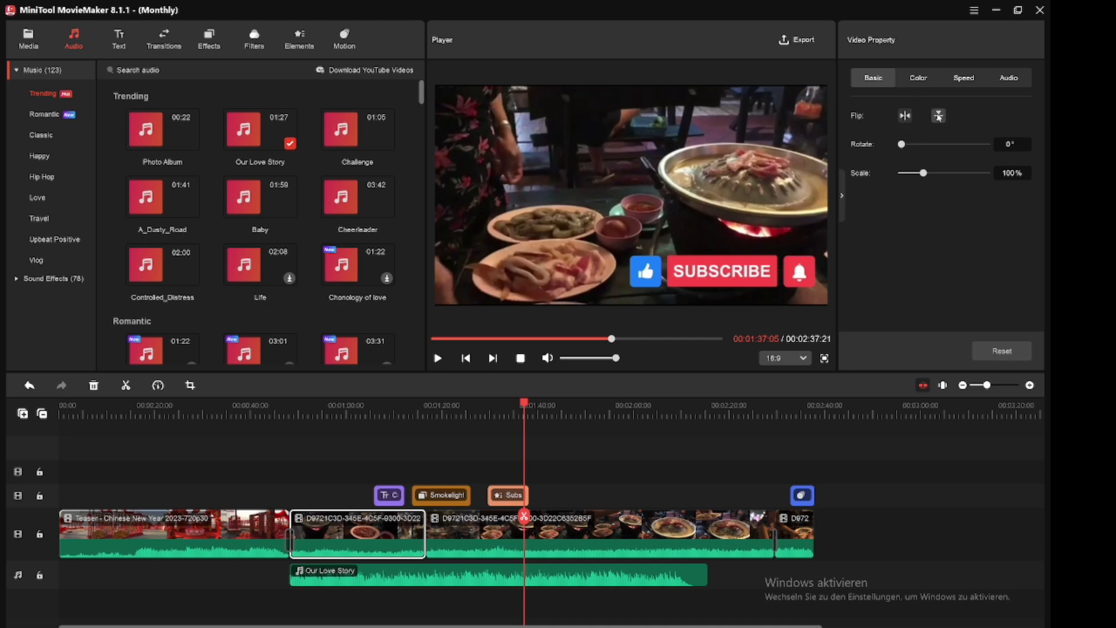
pyautogui.click(361, 406)
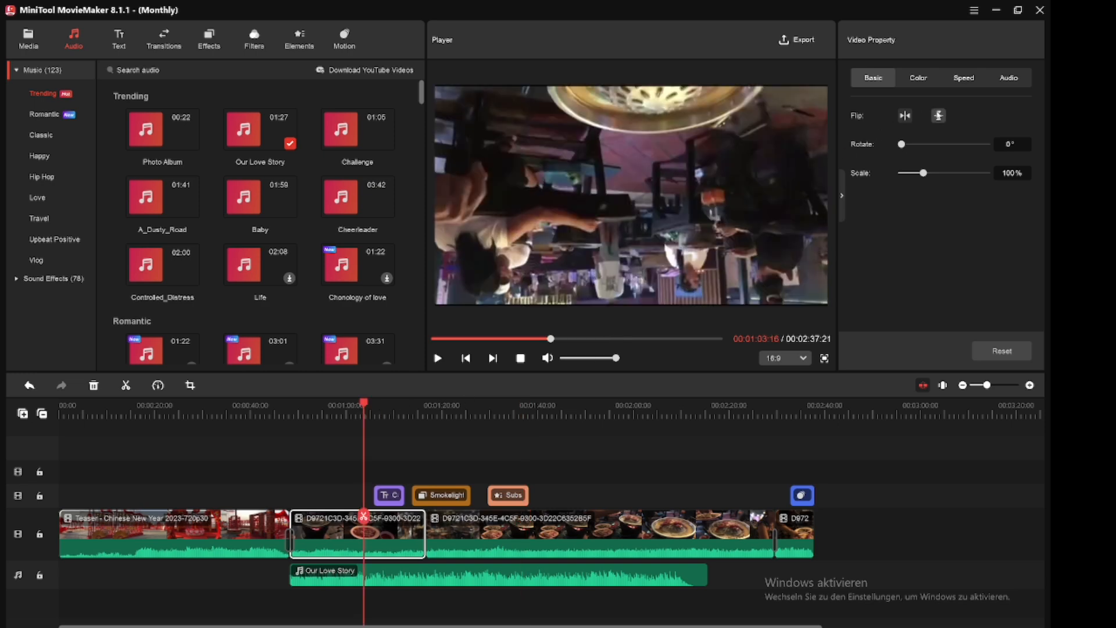
pyautogui.click(938, 116)
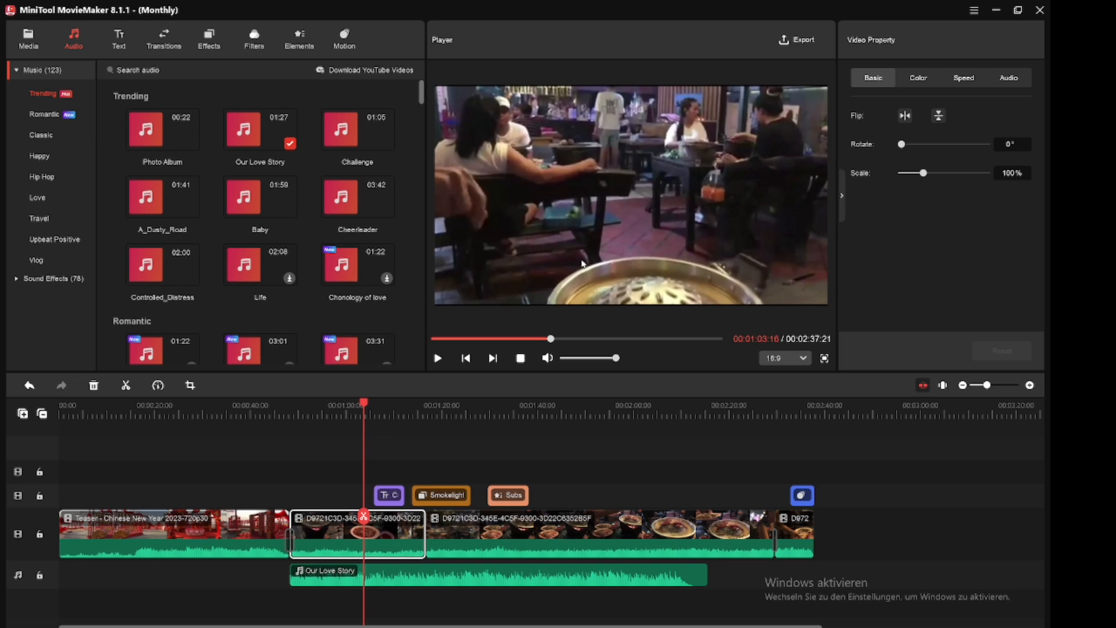
# Examine the selected D9721C3D clip's colour settings, 3D LUT choices, speed settings and audio settings.
pyautogui.click(918, 80)
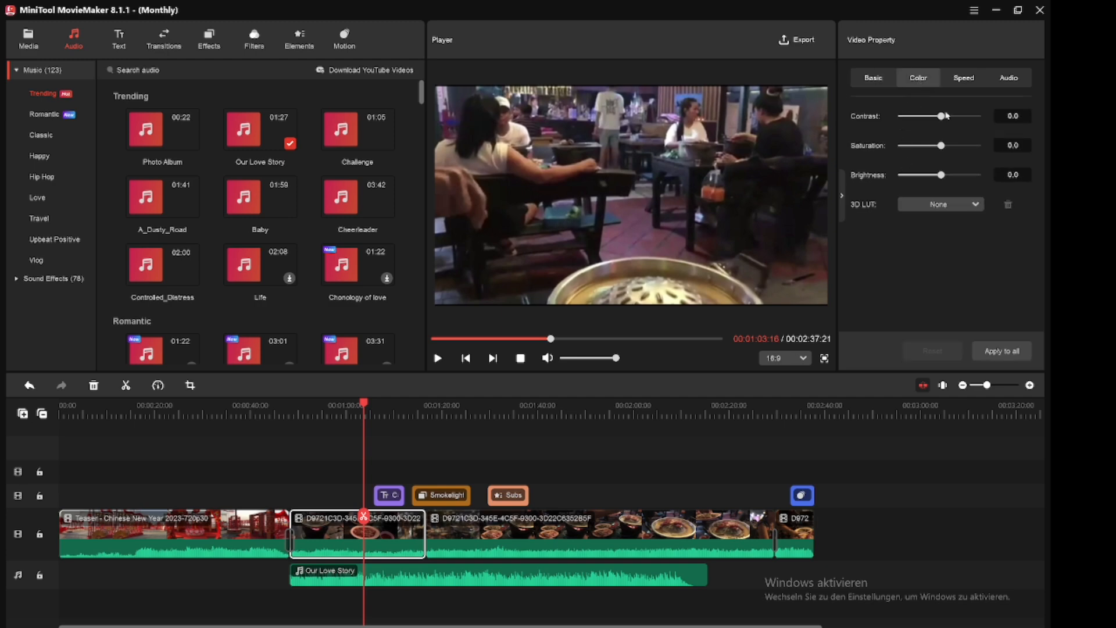
pyautogui.click(965, 204)
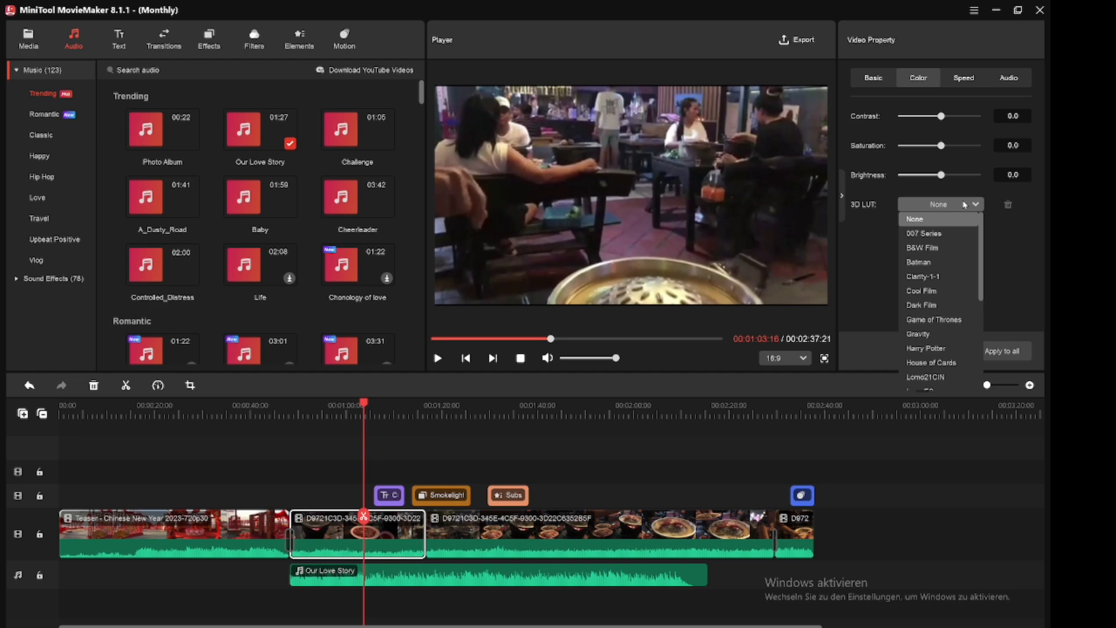
pyautogui.click(988, 87)
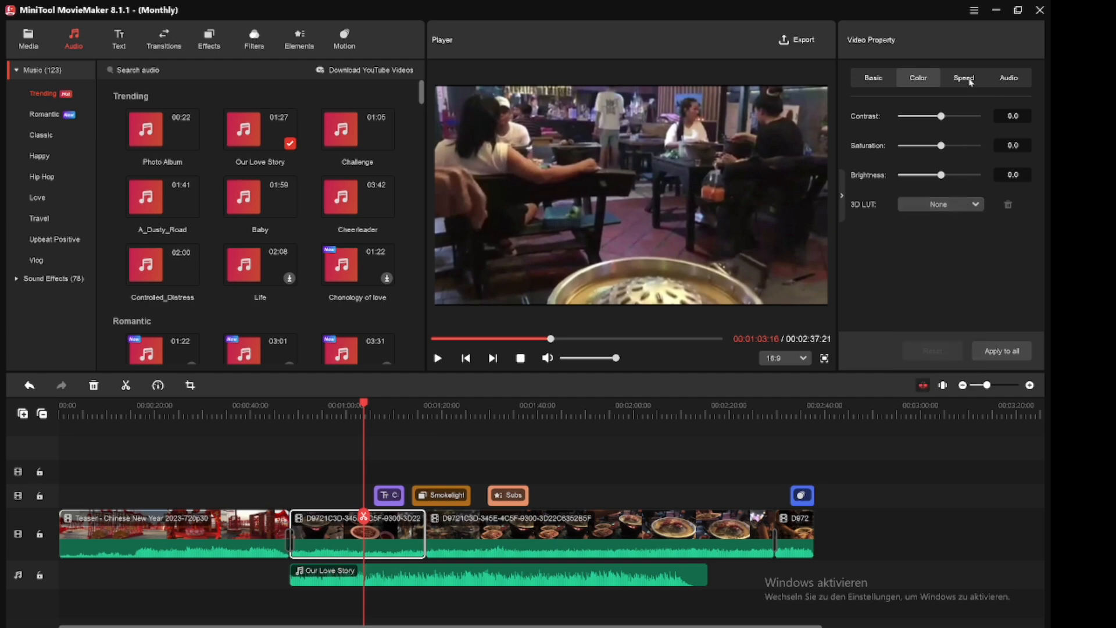
pyautogui.click(970, 81)
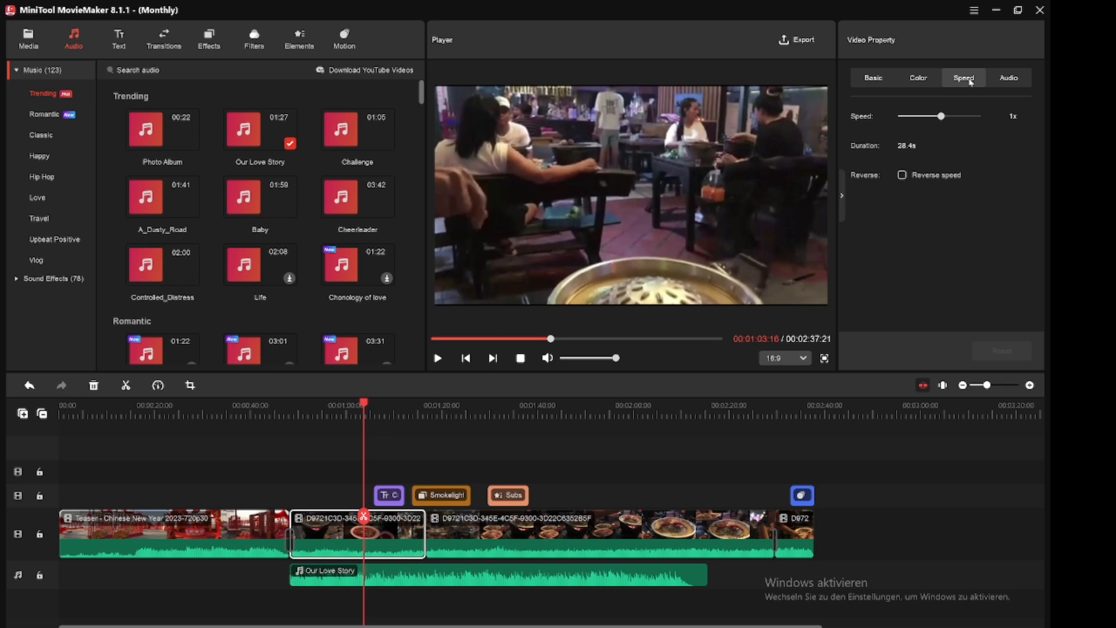
pyautogui.click(1008, 78)
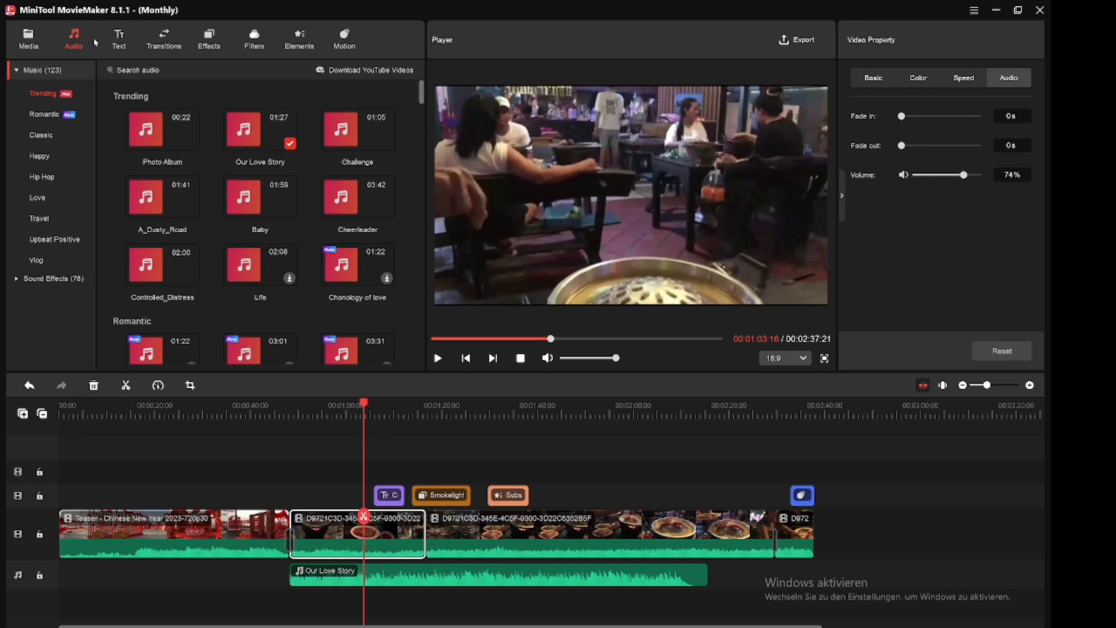
# Look through the text, transition and effect libraries and preview the Smokelight effect at 00:01:20:09.
pyautogui.click(118, 39)
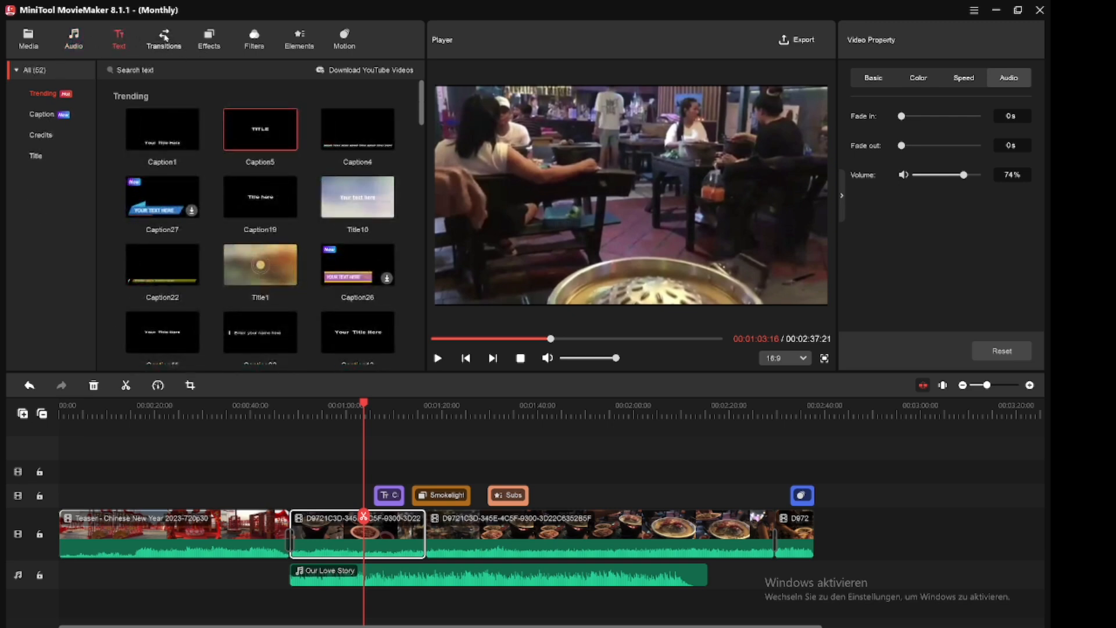
pyautogui.click(168, 36)
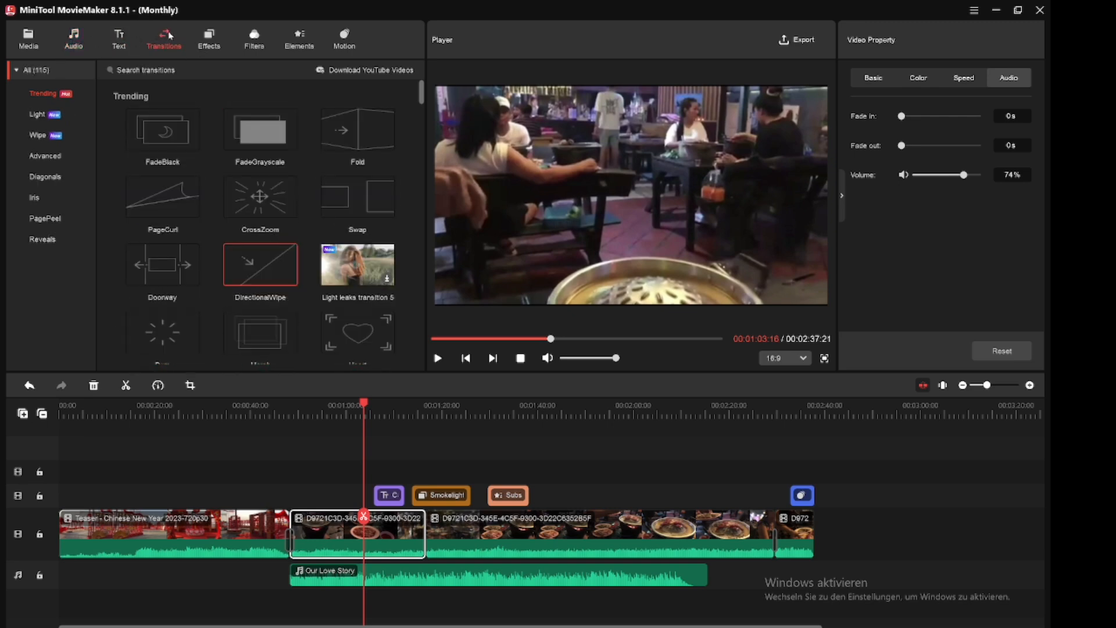
pyautogui.click(211, 36)
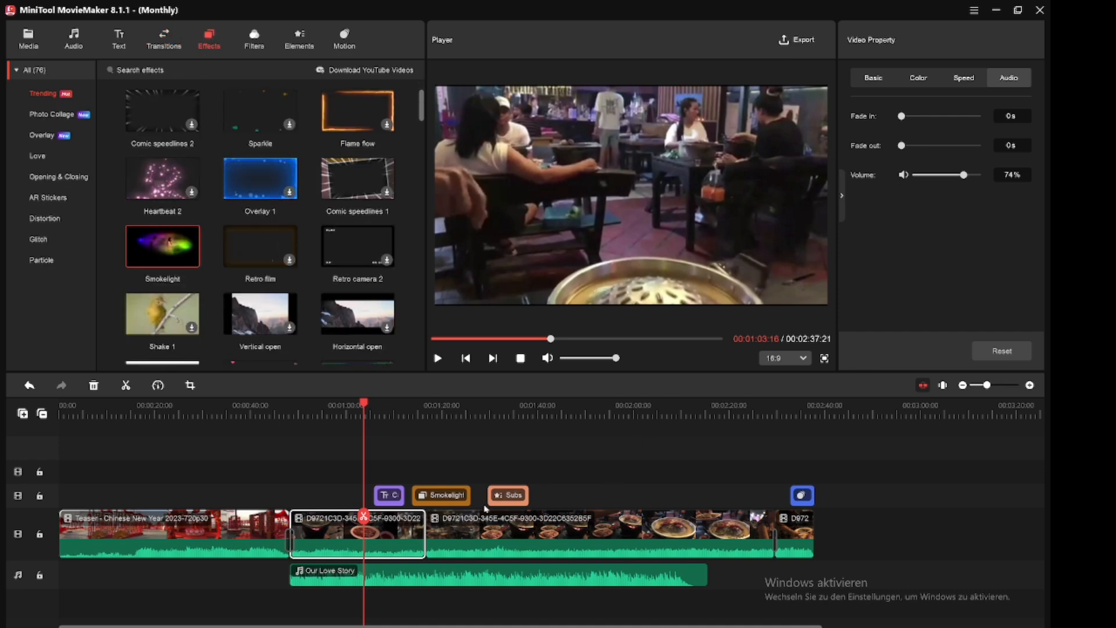
pyautogui.click(445, 410)
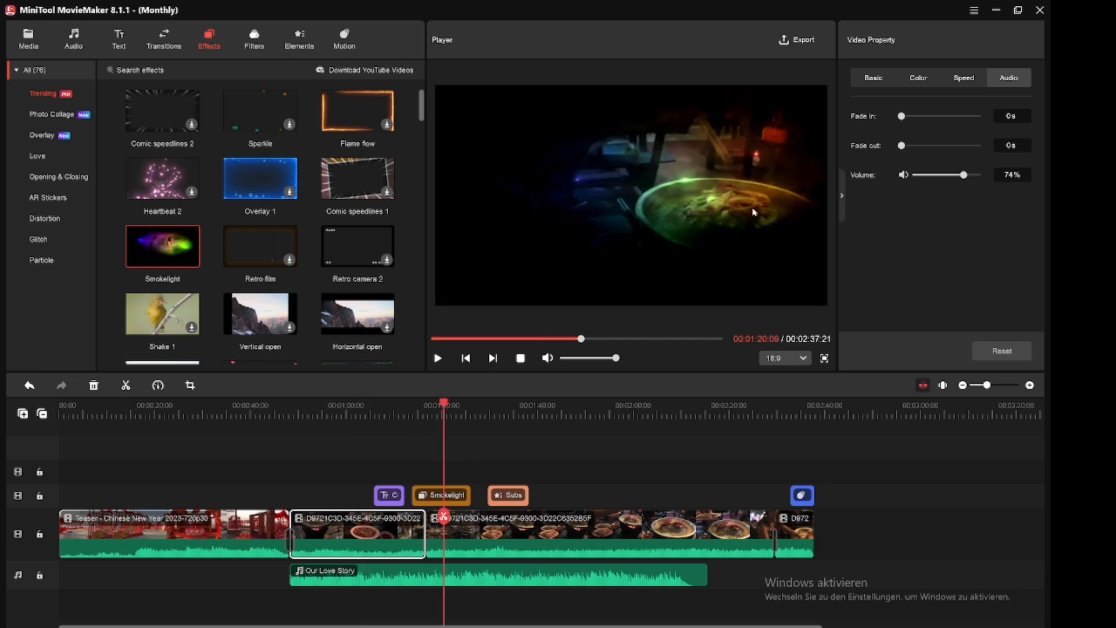
# Look through the filter library, covering the Trending, LUT, Artistic, Common and Instagram-Like filters.
pyautogui.click(253, 40)
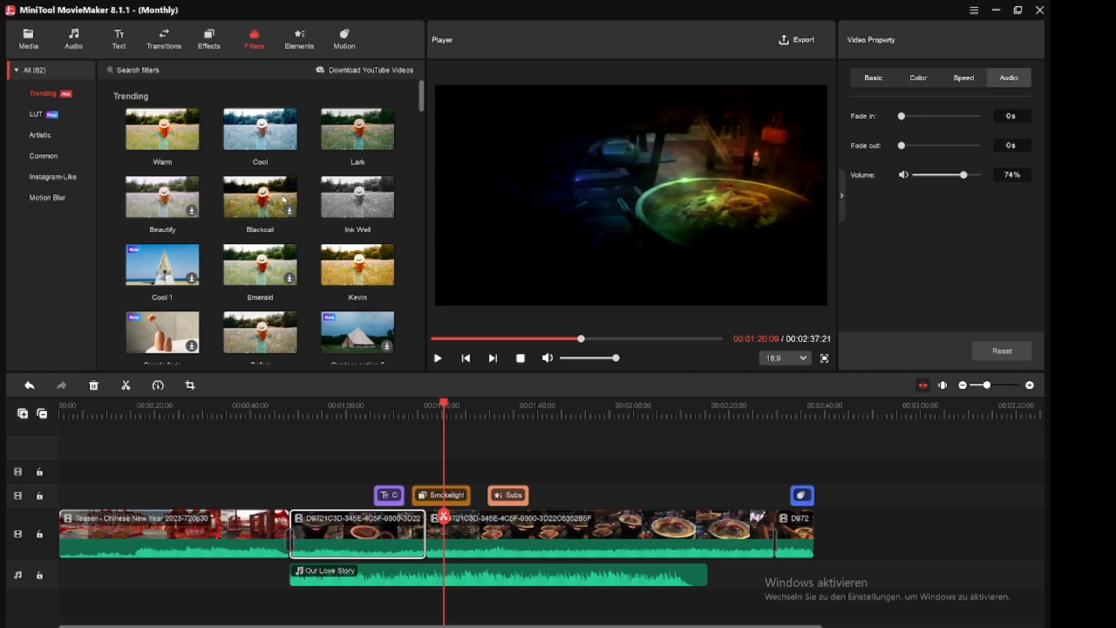
pyautogui.scroll(-4, 283, 199)
pyautogui.scroll(-5, 284, 199)
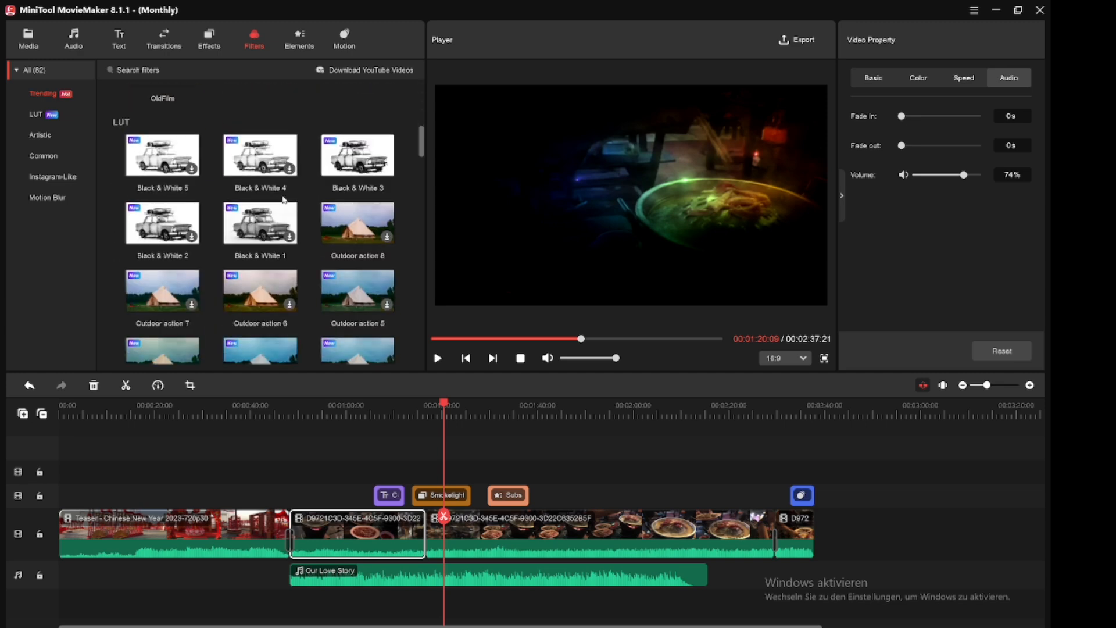
pyautogui.scroll(-2, 283, 199)
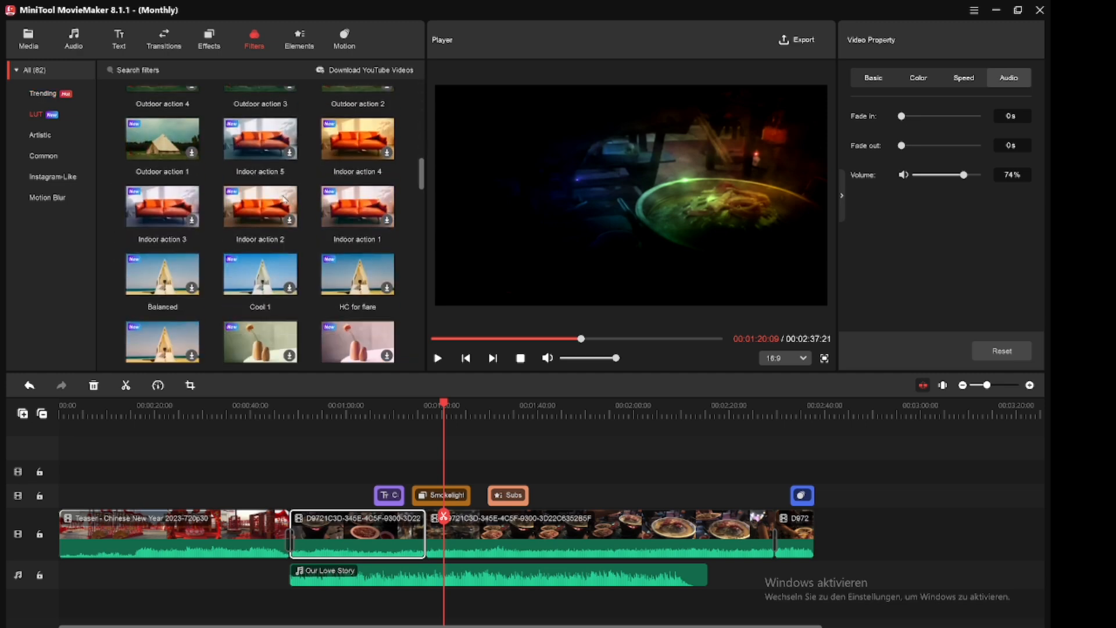
pyautogui.scroll(-3, 284, 199)
pyautogui.scroll(-5, 284, 199)
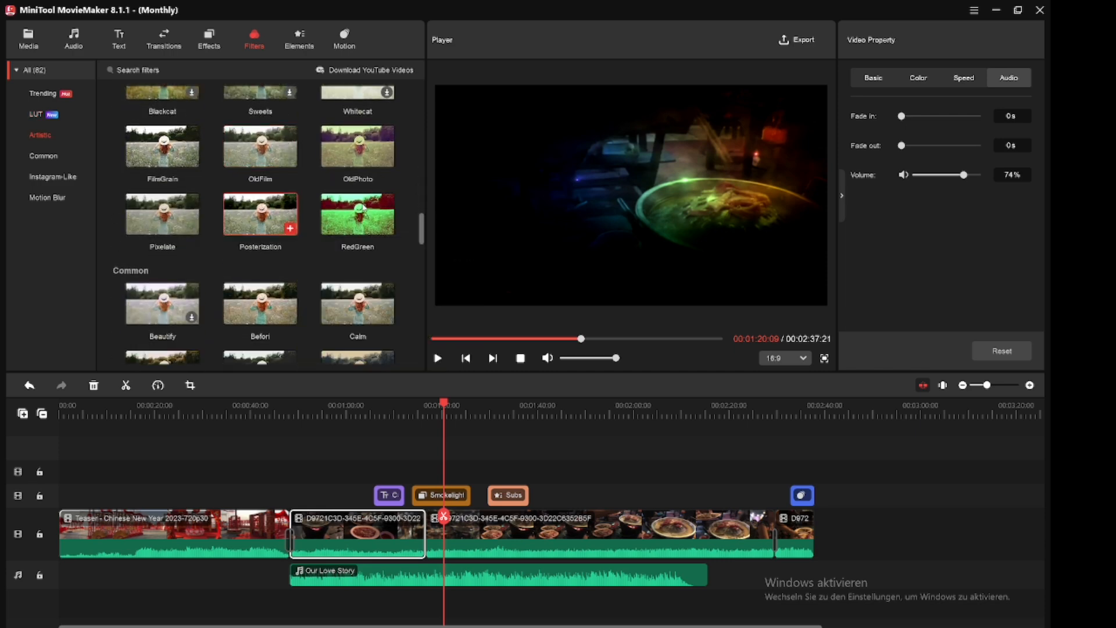
pyautogui.moveTo(362, 208)
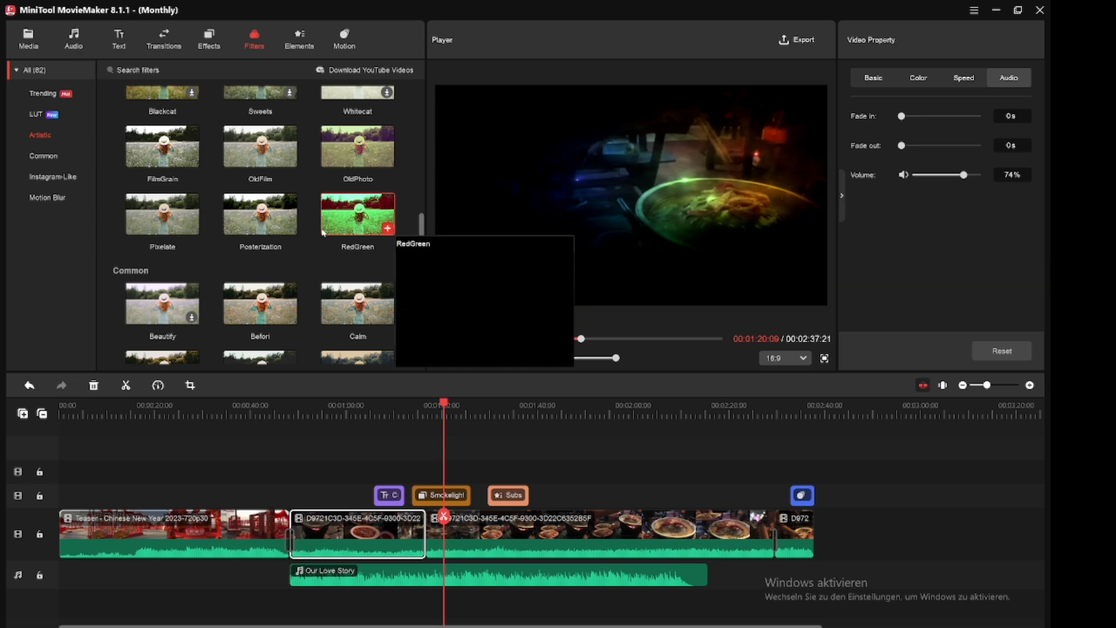
pyautogui.scroll(-3, 306, 232)
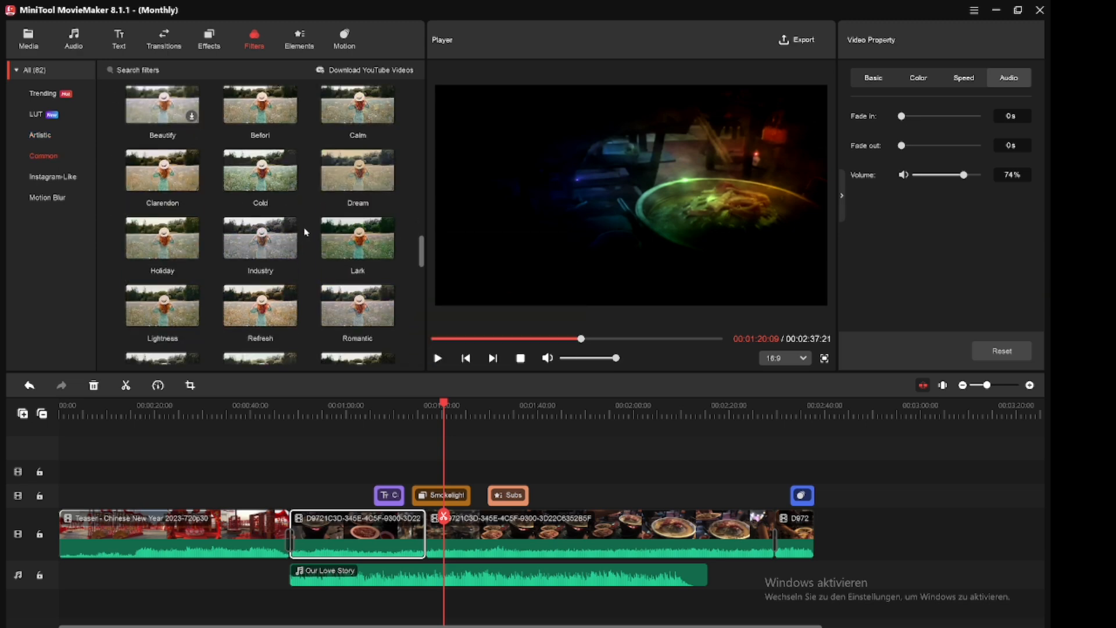
pyautogui.scroll(-3, 306, 232)
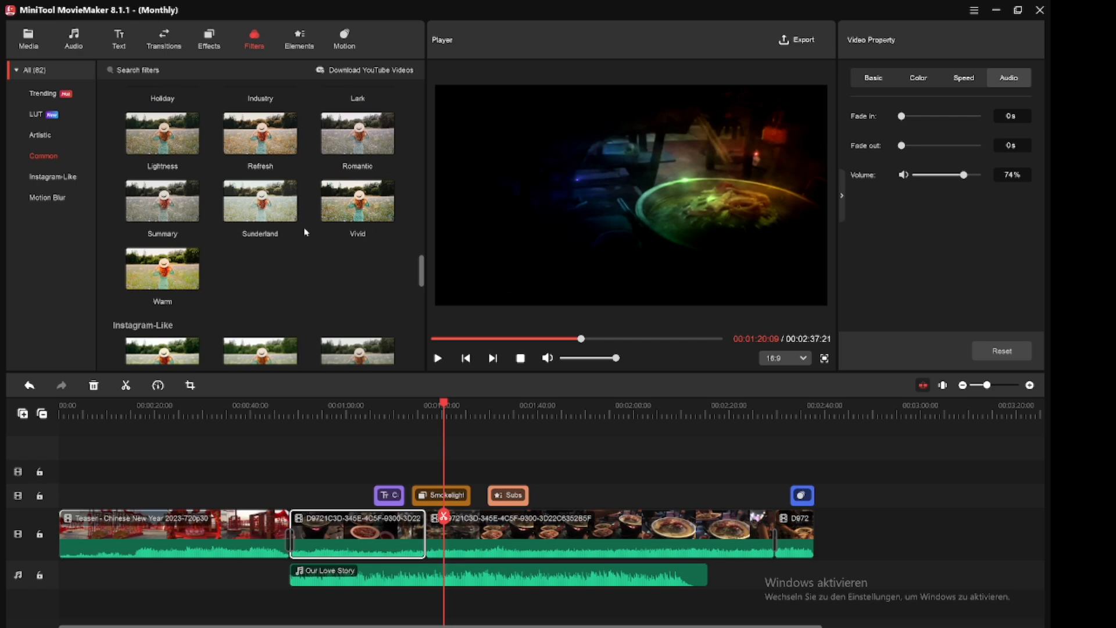
pyautogui.scroll(-2, 306, 232)
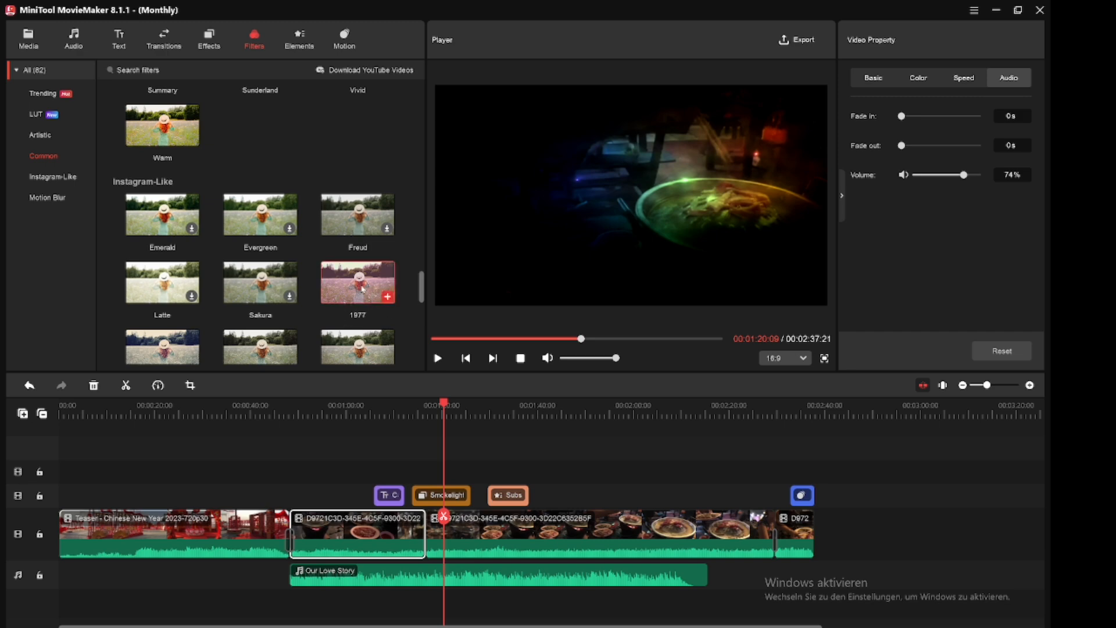
pyautogui.moveTo(330, 298)
pyautogui.scroll(2, 331, 298)
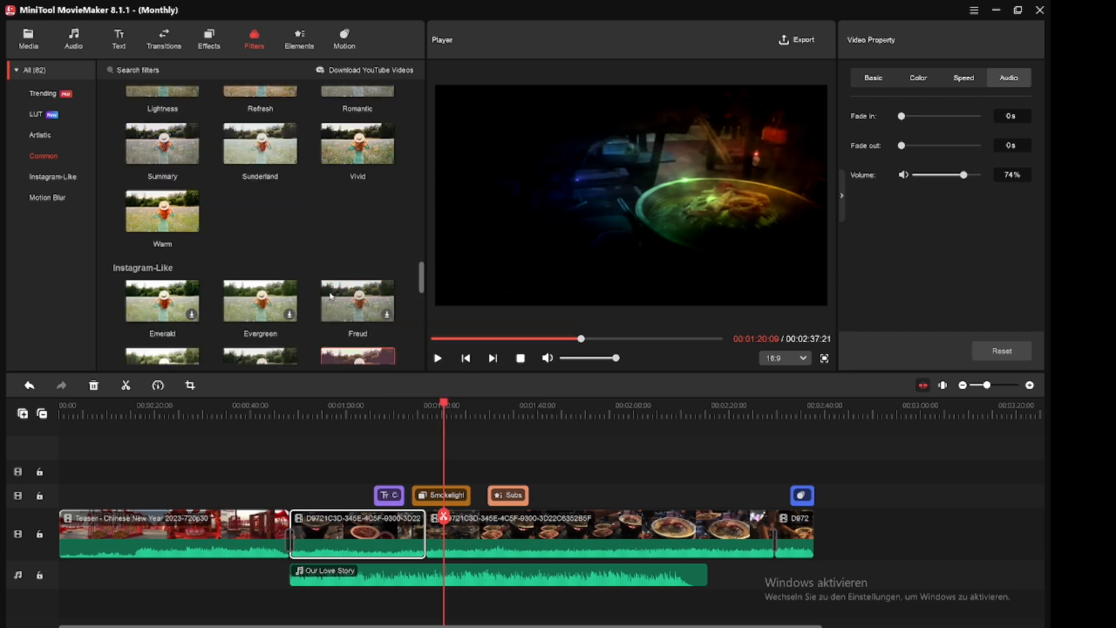
pyautogui.scroll(-6, 331, 297)
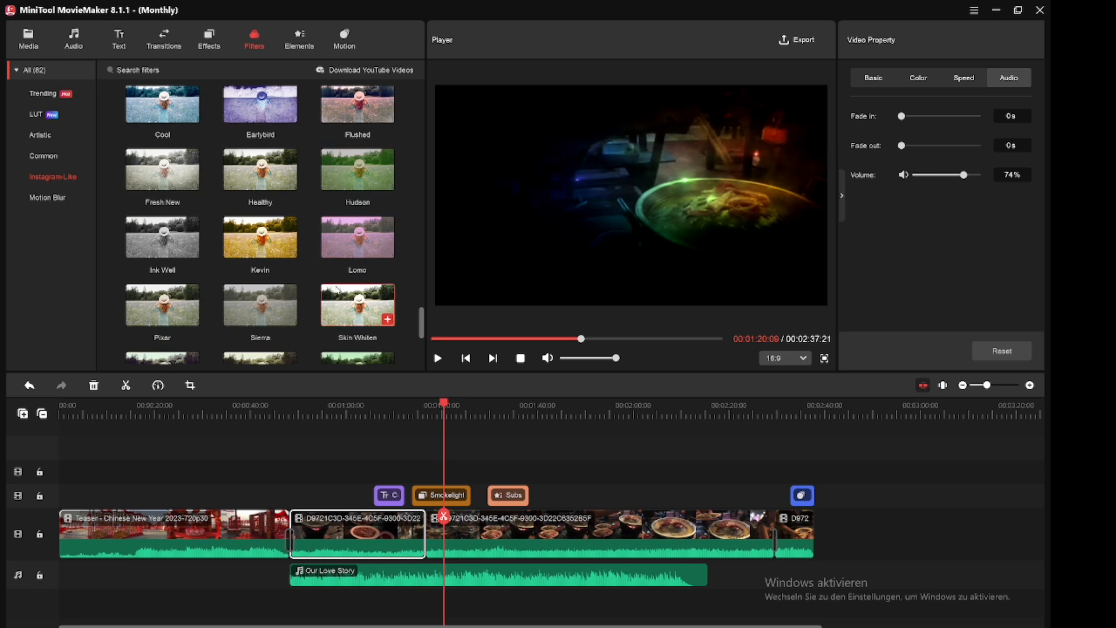
pyautogui.scroll(-2, 337, 289)
# Look through the Trending and Emoji elements, and view the motion and transition libraries.
pyautogui.click(301, 50)
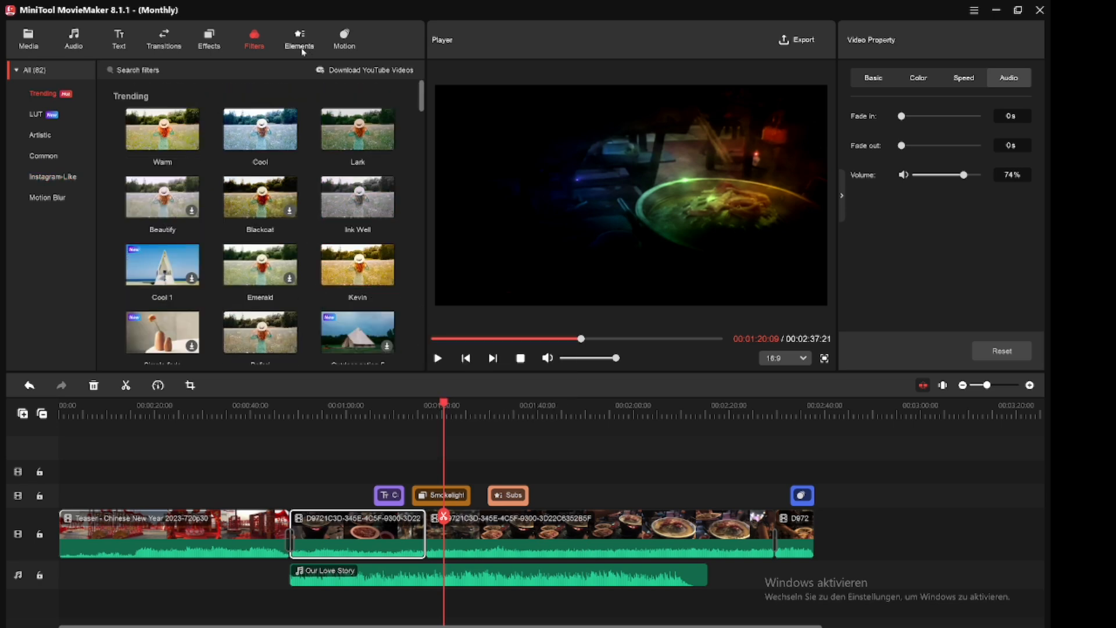
pyautogui.click(303, 52)
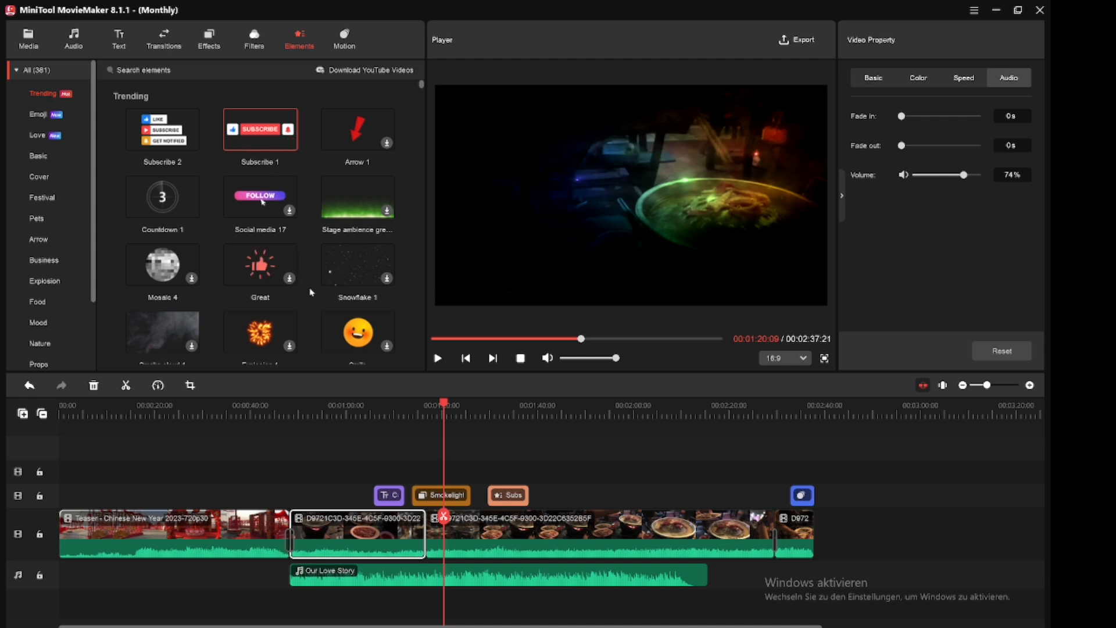
pyautogui.scroll(-5, 295, 256)
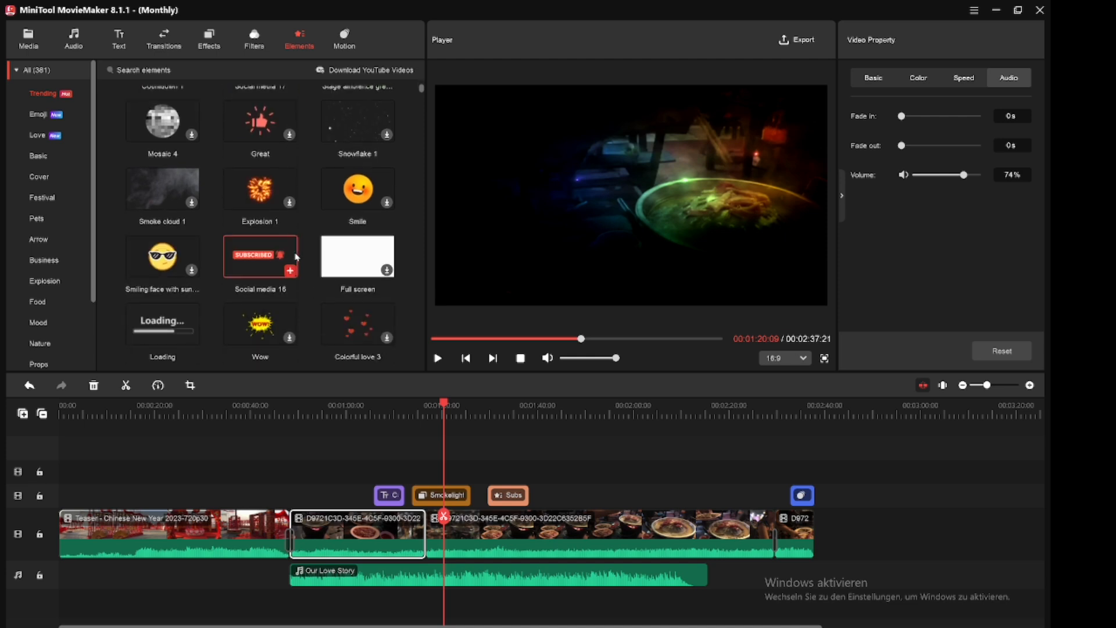
pyautogui.scroll(-2, 297, 256)
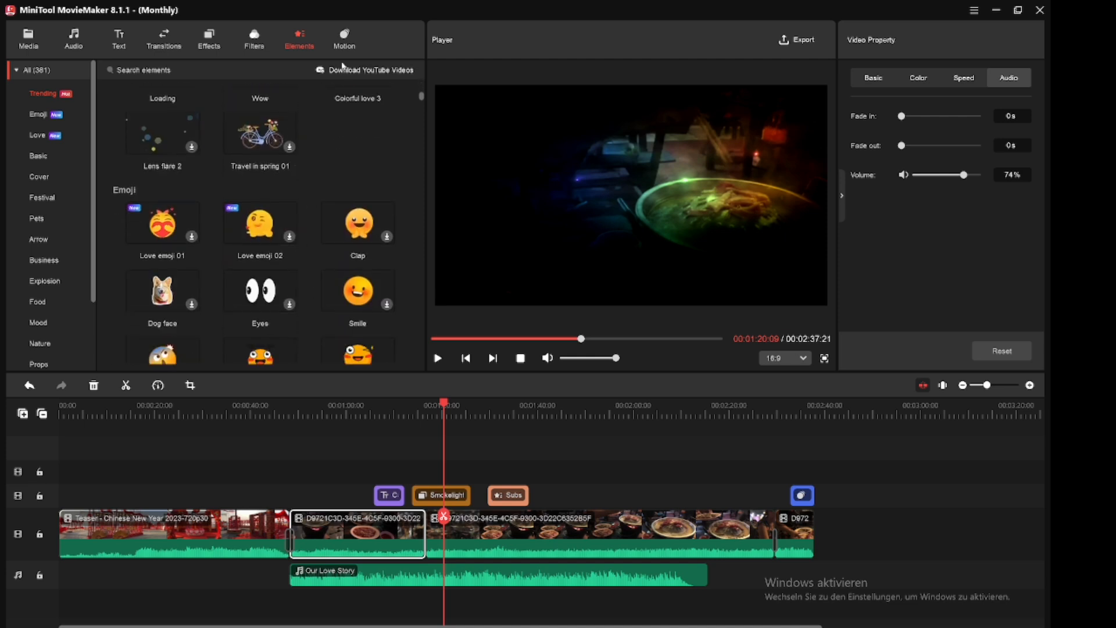
pyautogui.click(347, 42)
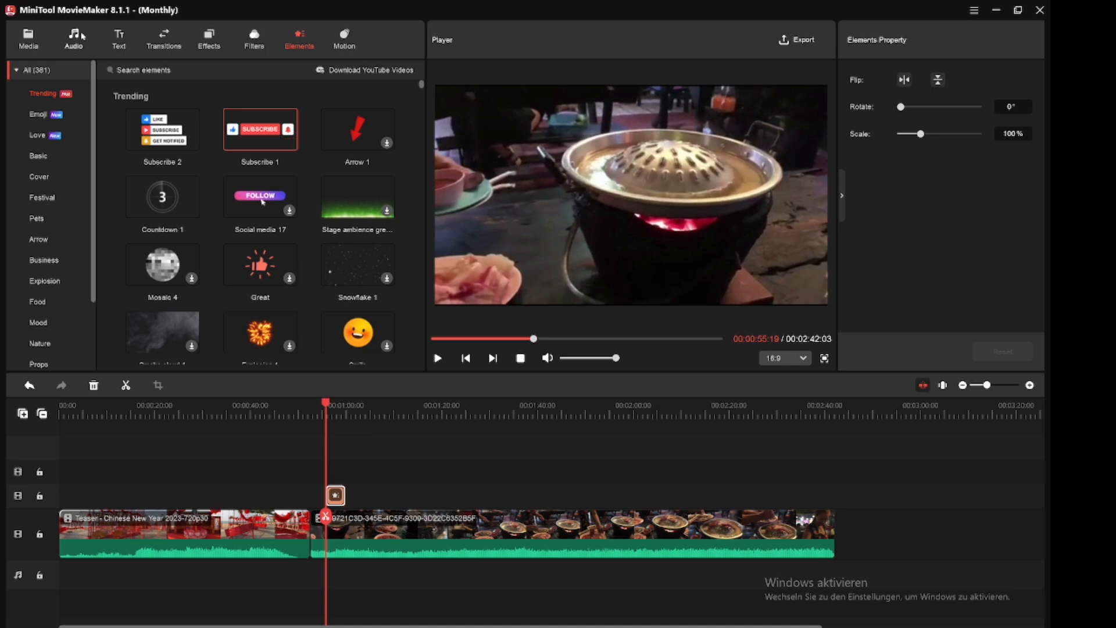
pyautogui.click(164, 39)
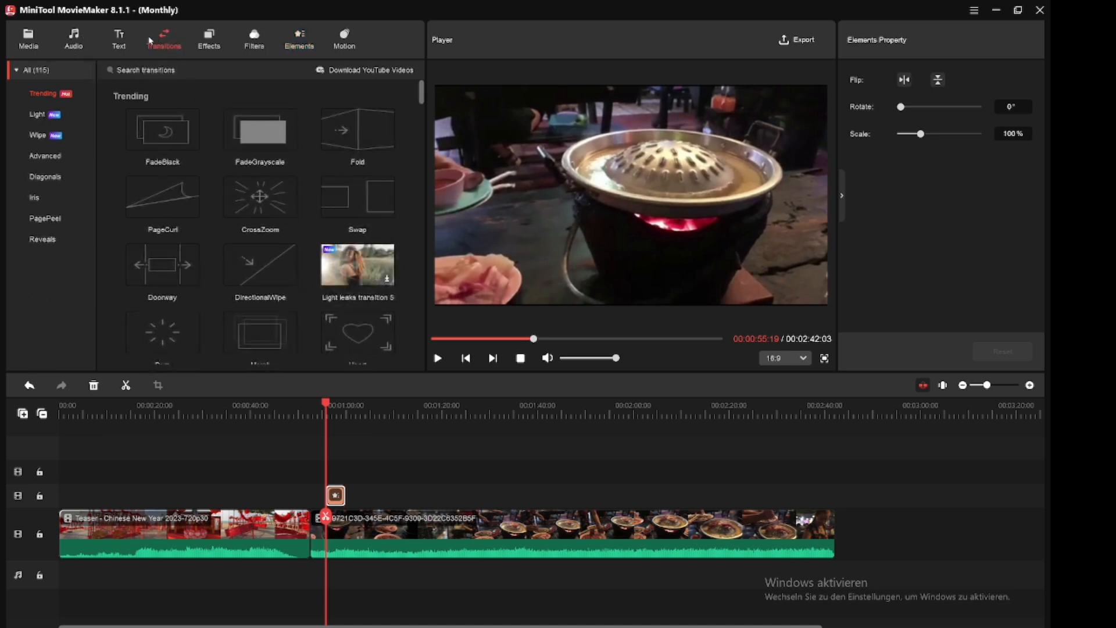
# Examine the application's project file commands and its help options.
pyautogui.click(976, 12)
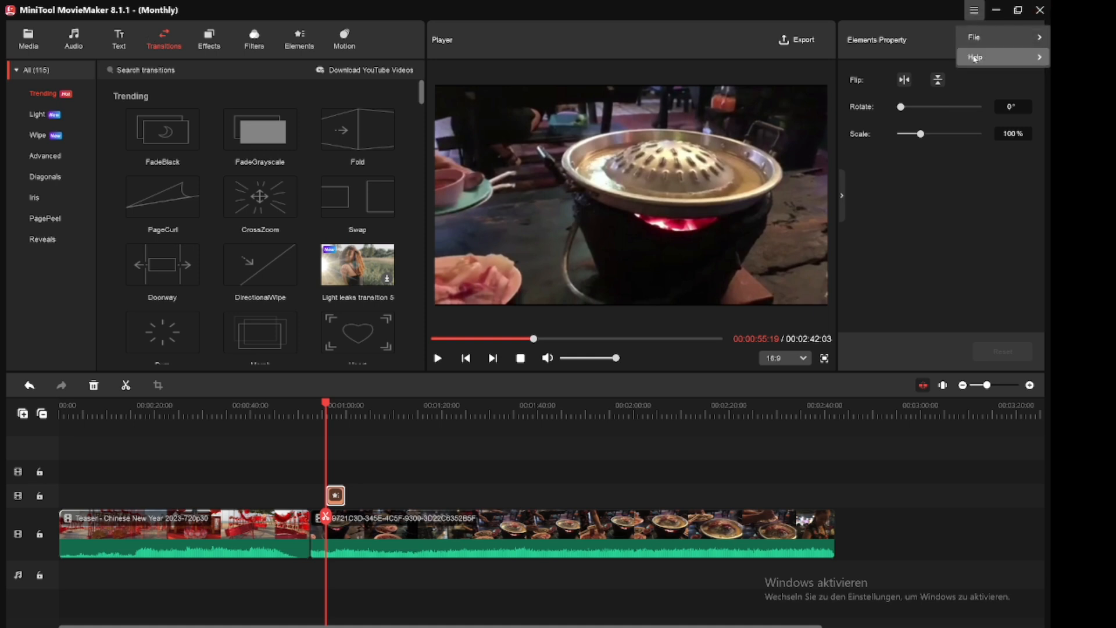
pyautogui.moveTo(992, 44)
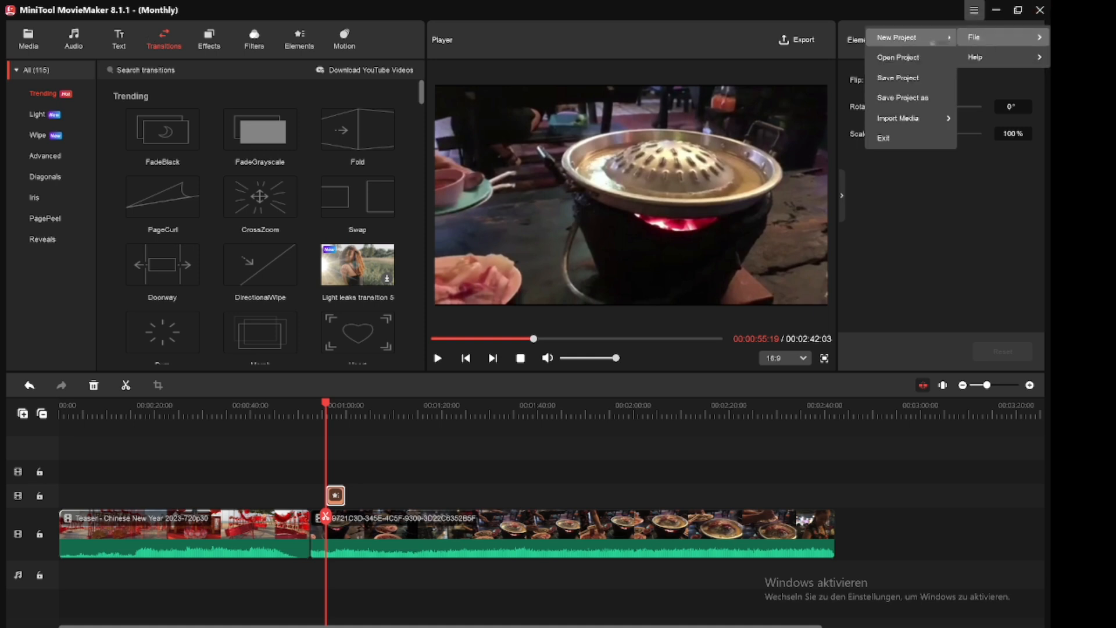
pyautogui.moveTo(931, 42)
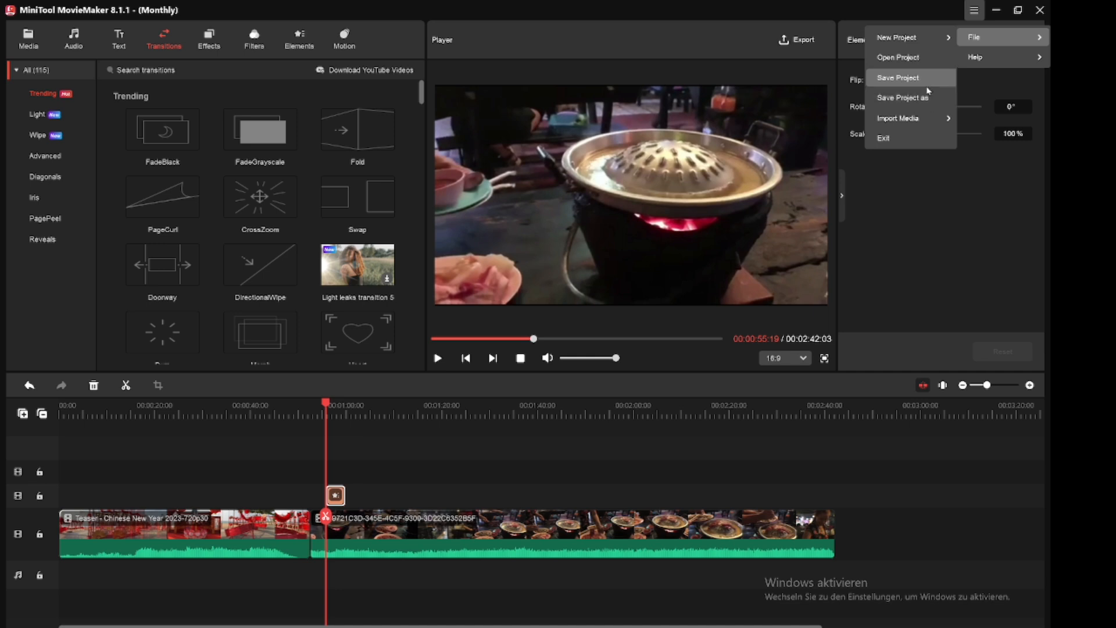
pyautogui.moveTo(920, 125)
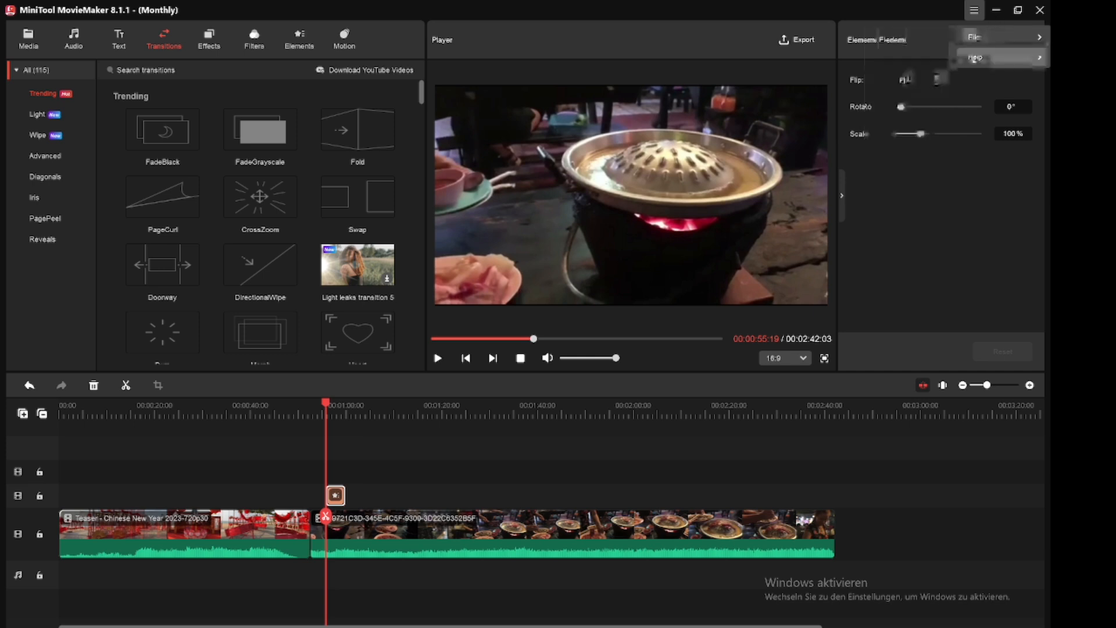
pyautogui.moveTo(974, 61)
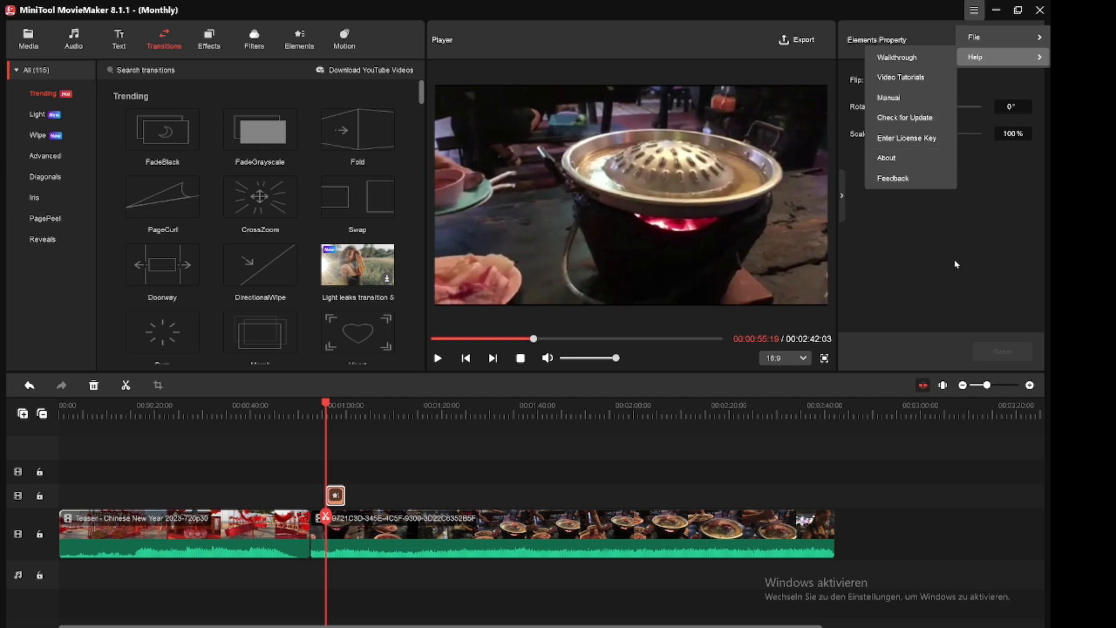
pyautogui.click(674, 31)
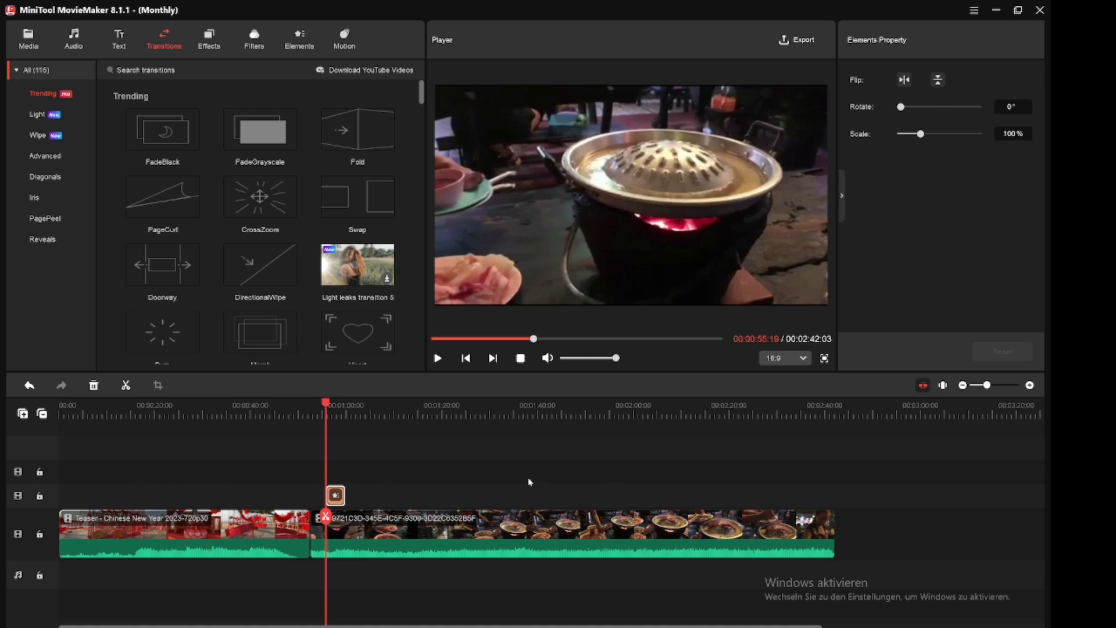
# Open the export settings, compare the device output with PC output, keep PC, and name the movie Longon final cat.
pyautogui.click(790, 42)
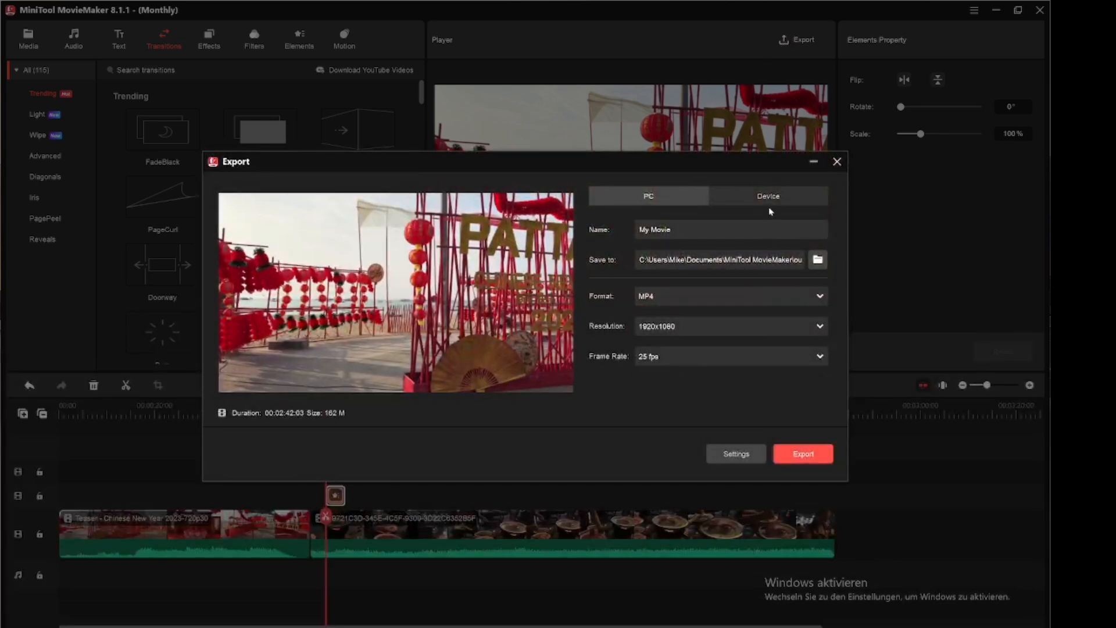
pyautogui.click(742, 201)
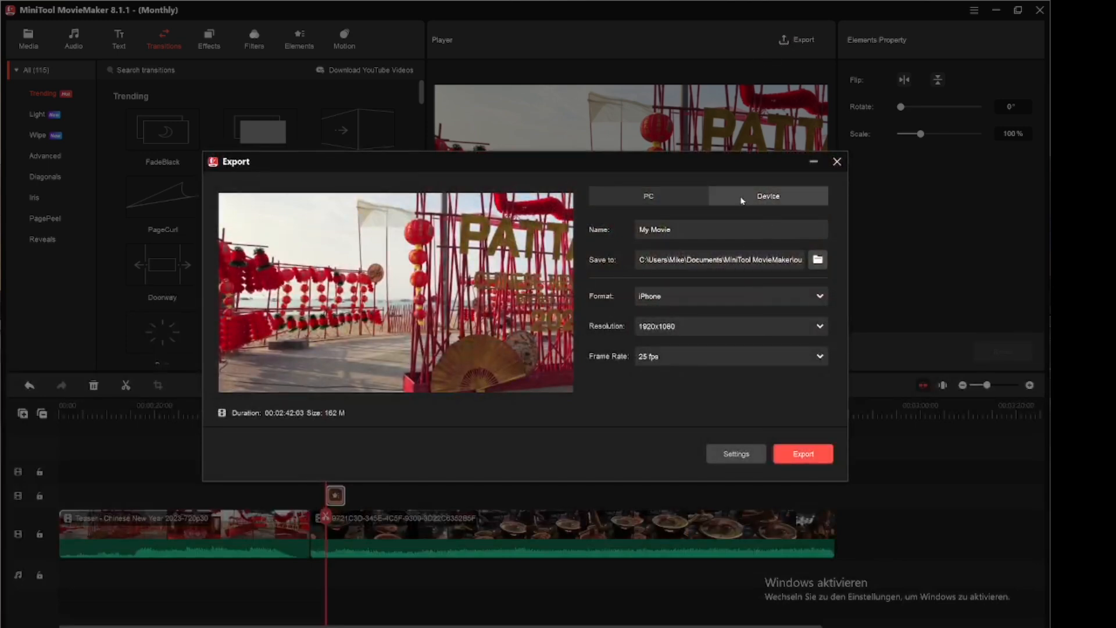
pyautogui.click(654, 197)
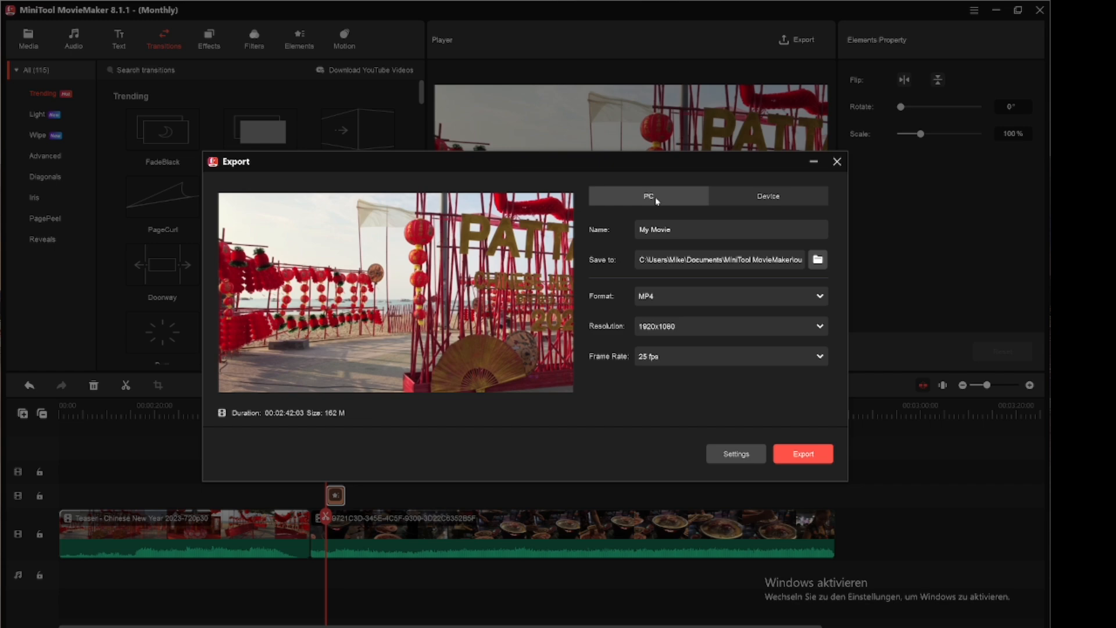
pyautogui.click(708, 226)
pyautogui.hotkey('ctrl', 'a')
pyautogui.write('Longon final cat')
# Set the export destination to the Videos folder, keeping the file name Longon final cat.mp4.
pyautogui.click(817, 259)
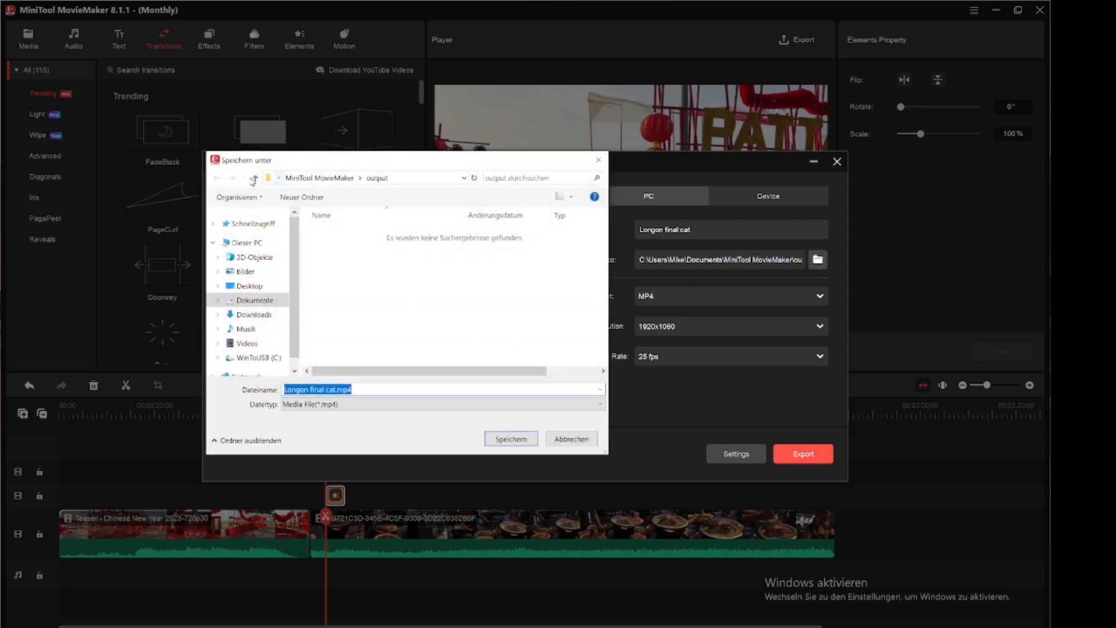
pyautogui.click(256, 178)
pyautogui.click(255, 178)
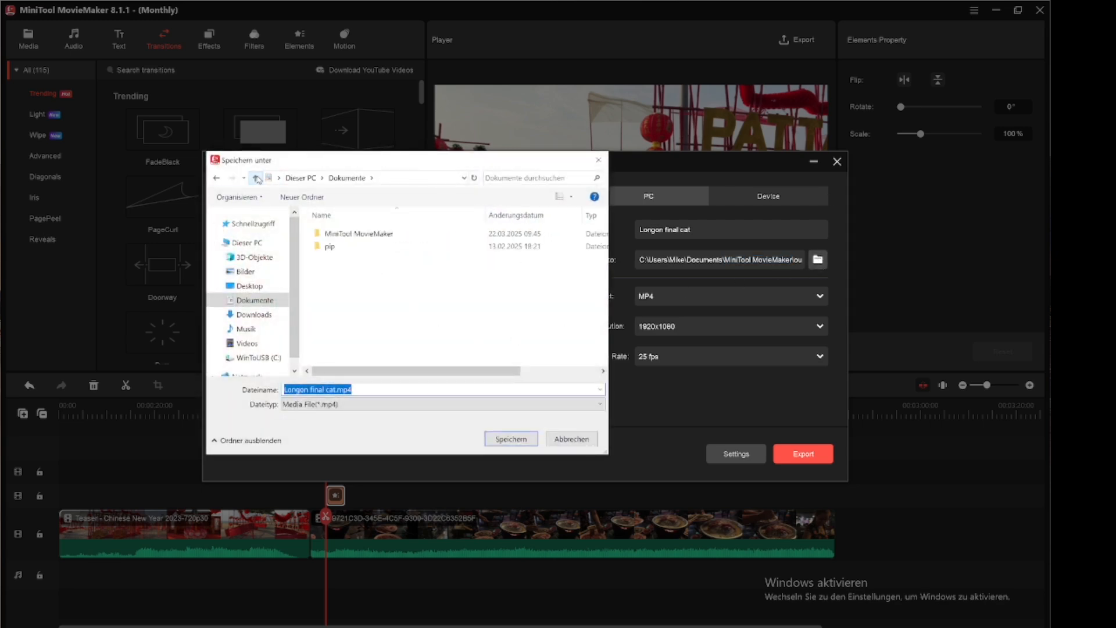
pyautogui.click(253, 348)
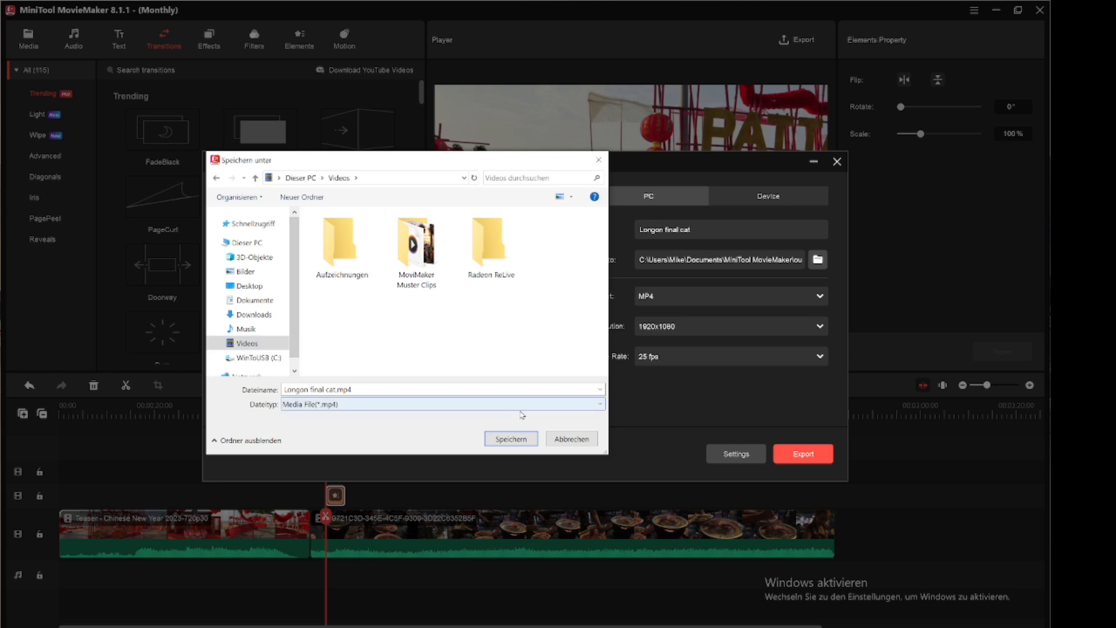
pyautogui.click(511, 439)
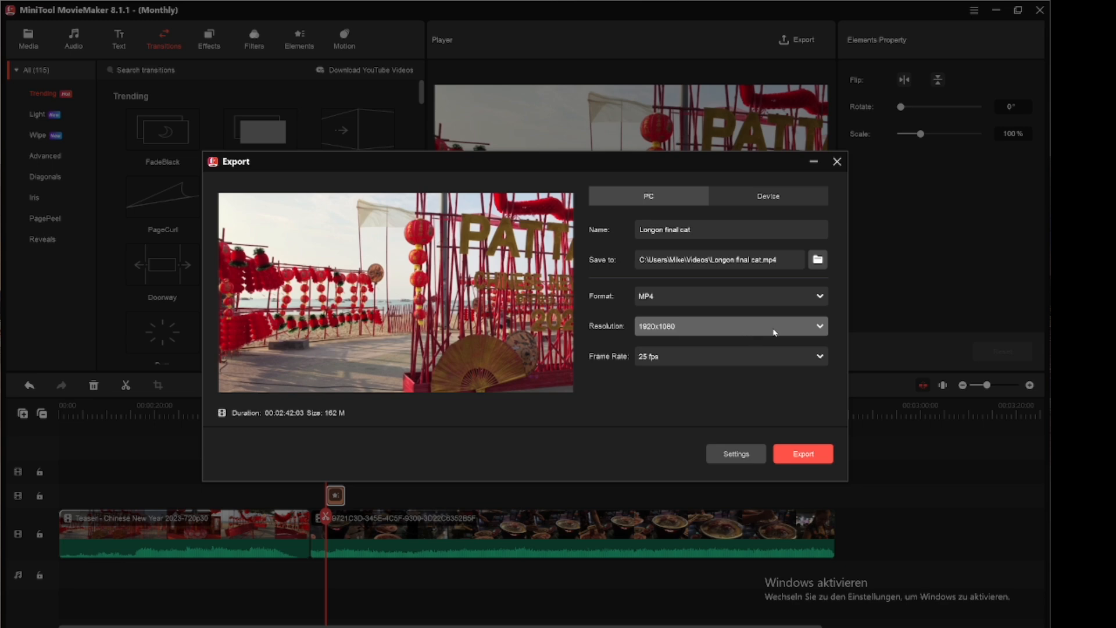
# Export the movie at 1280x720 resolution and a frame rate of 30 fps.
pyautogui.click(821, 328)
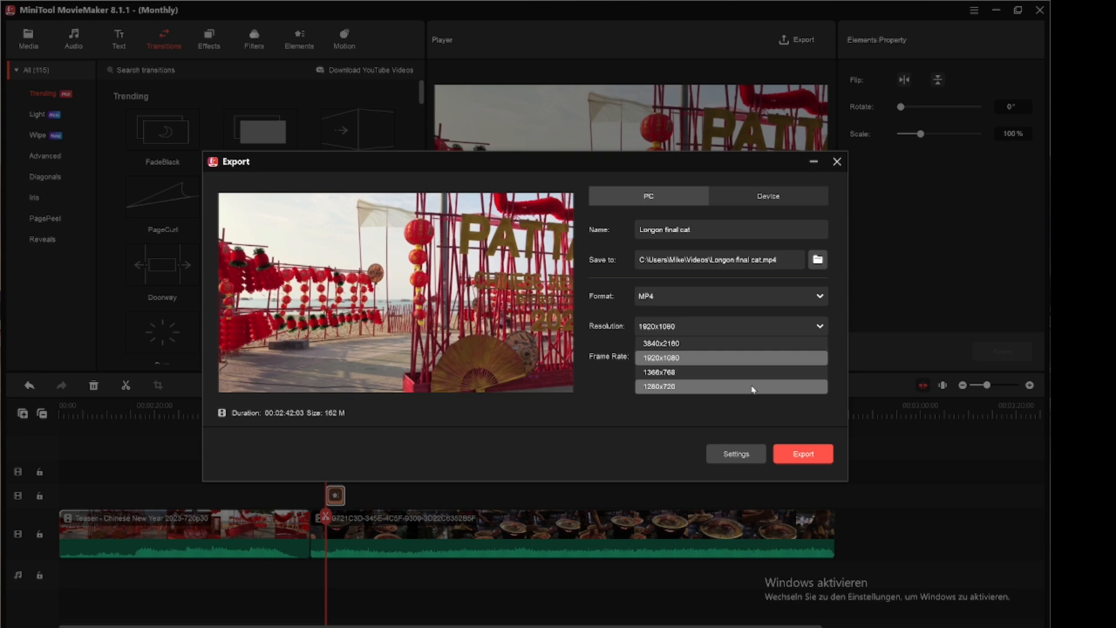
pyautogui.click(752, 388)
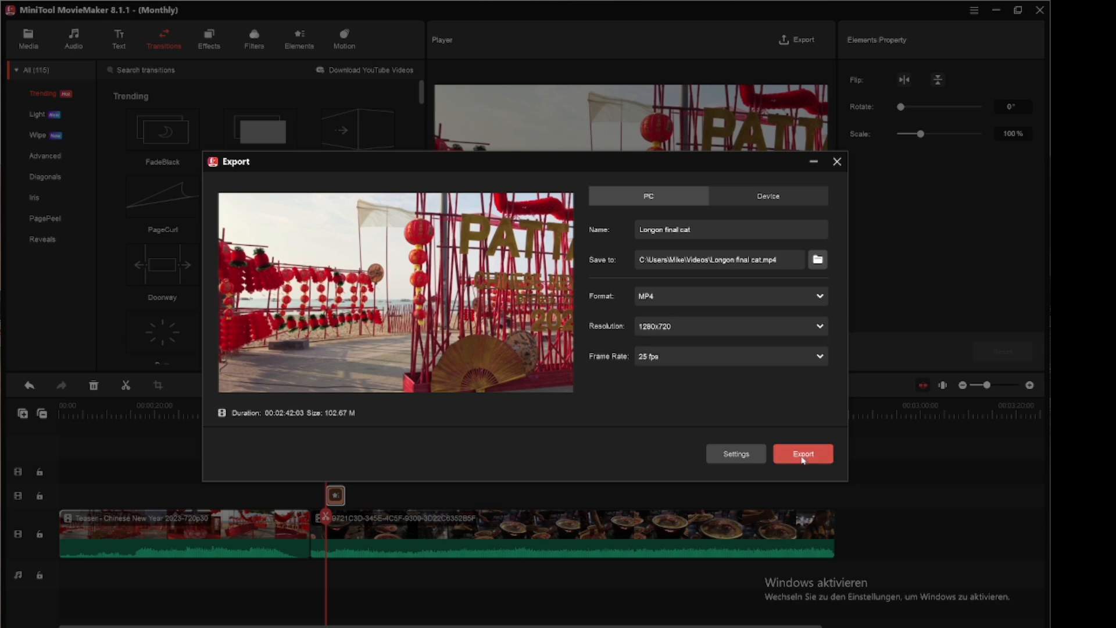
pyautogui.click(701, 356)
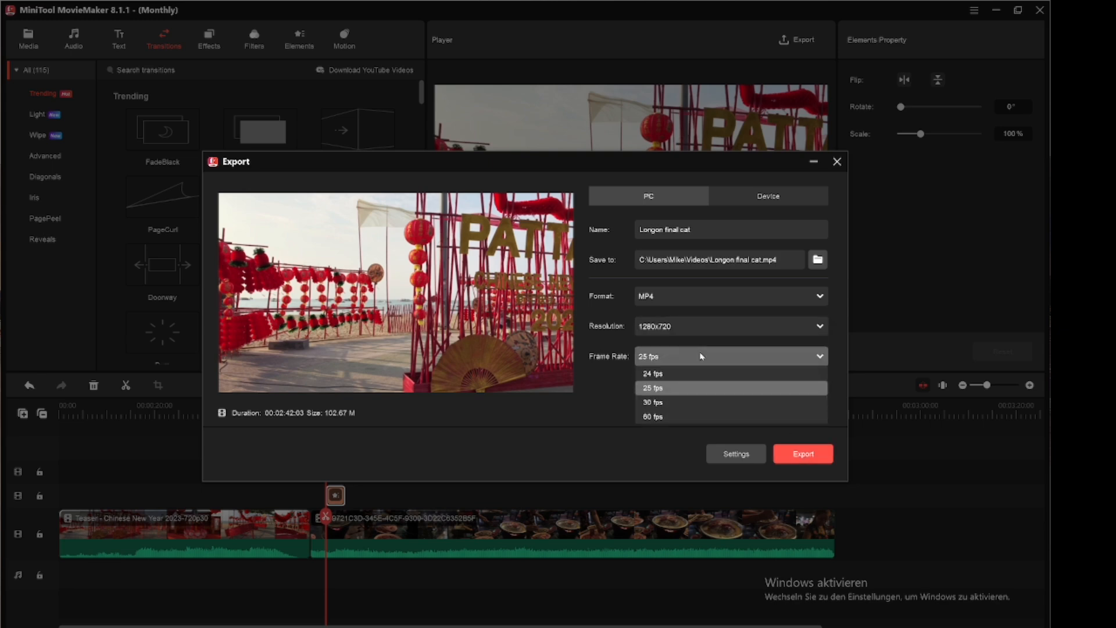
pyautogui.click(665, 407)
pyautogui.click(794, 363)
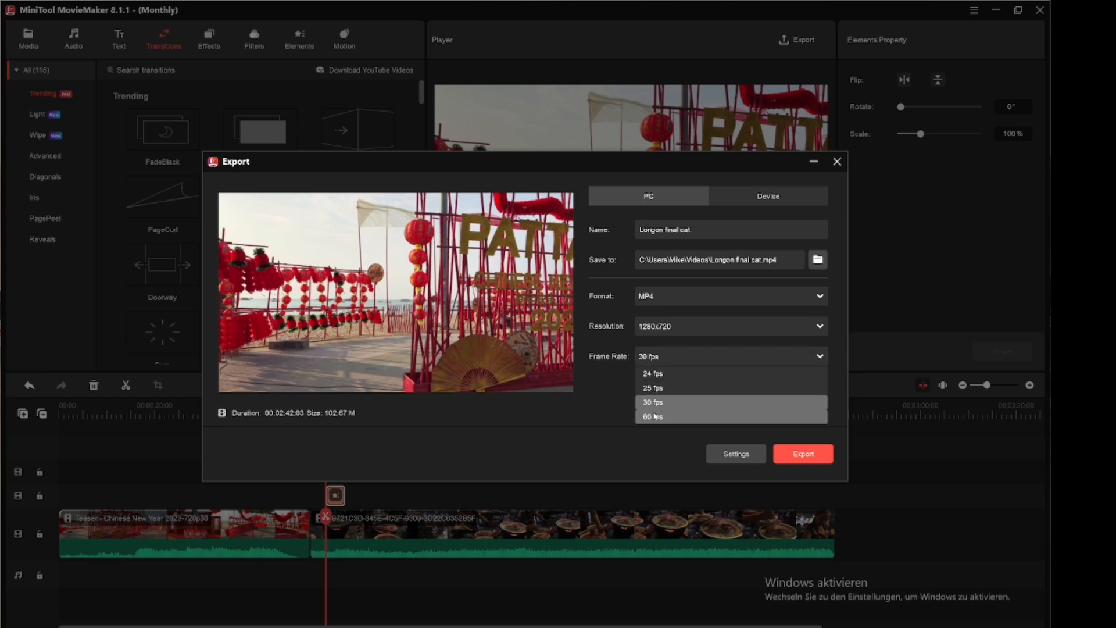
pyautogui.click(673, 407)
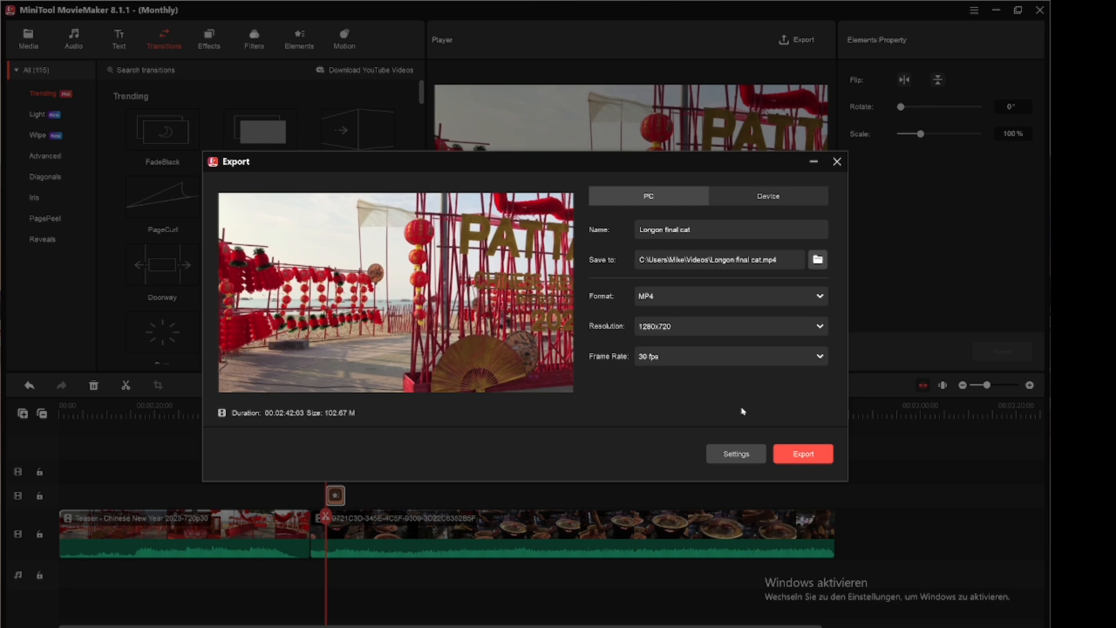
pyautogui.click(825, 357)
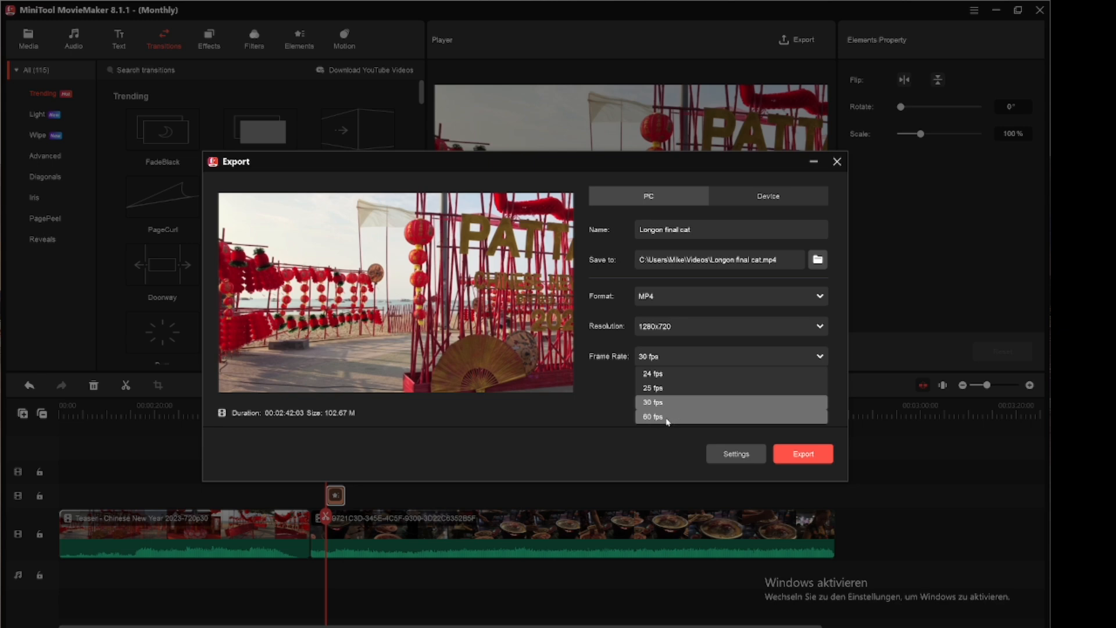
pyautogui.click(635, 454)
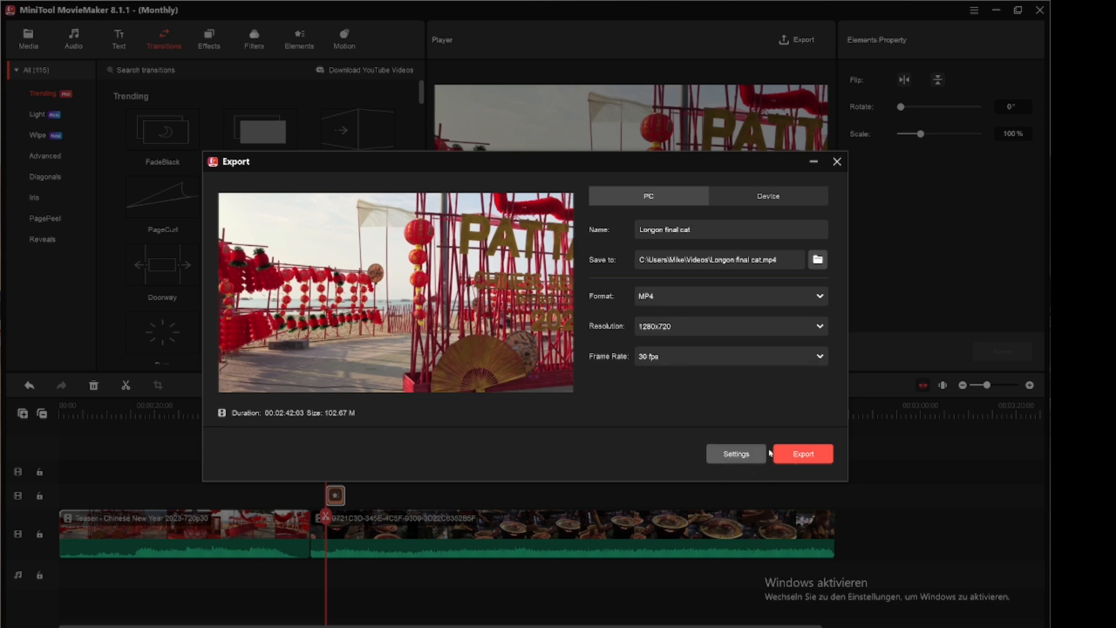
pyautogui.click(812, 458)
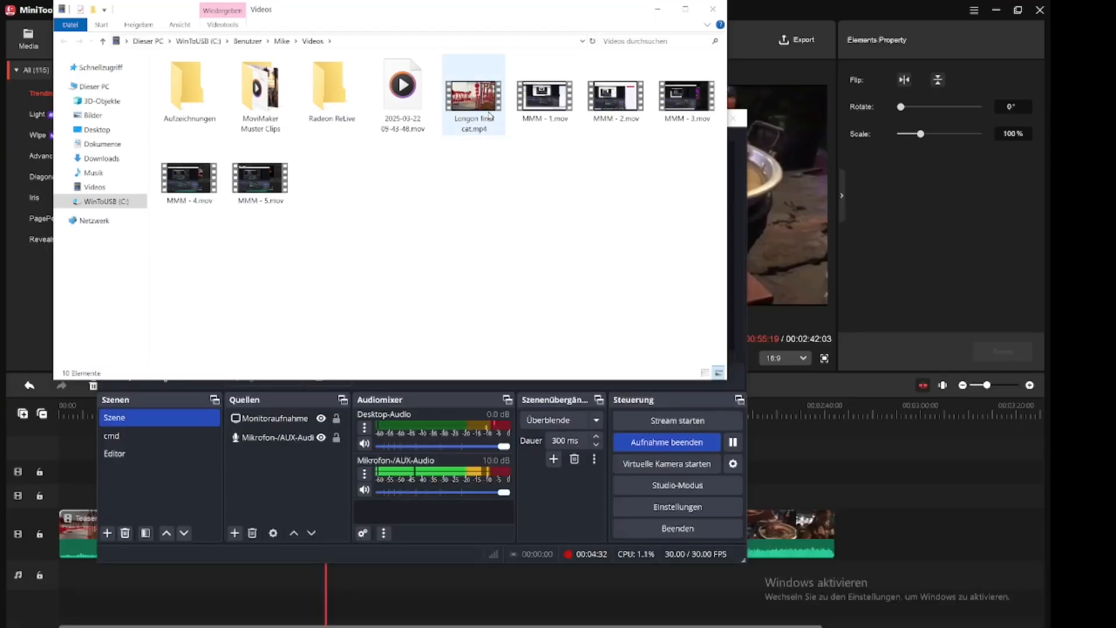
# Play the exported Longon final cat.mp4 from the Videos folder in the media player, skipping ahead and pausing to check different scenes.
pyautogui.doubleClick(484, 100)
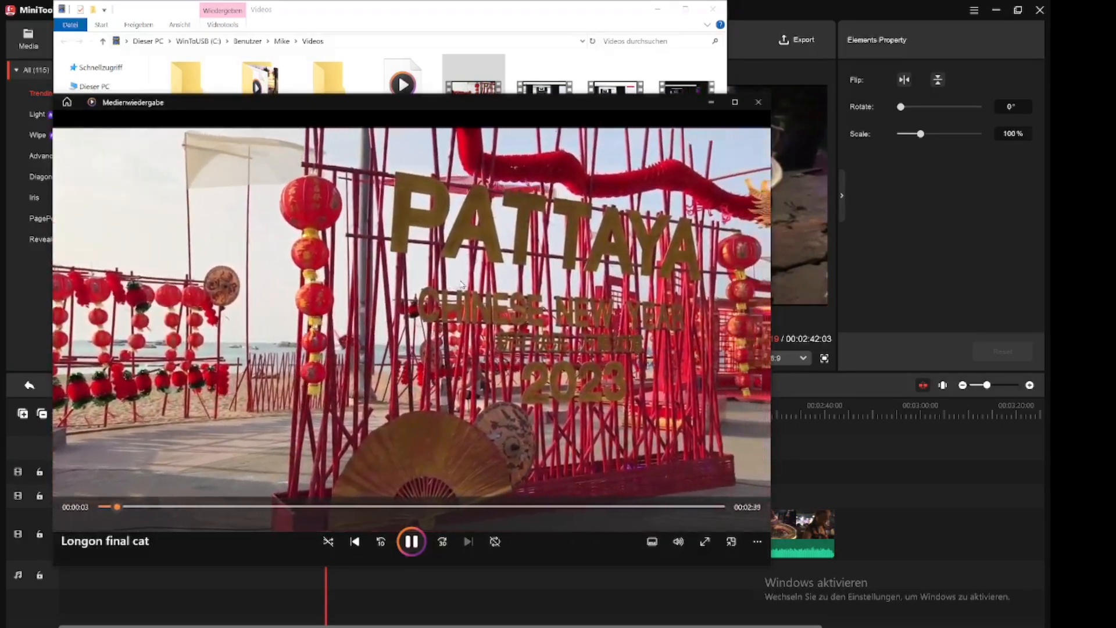
pyautogui.moveTo(121, 510); pyautogui.dragTo(291, 511)
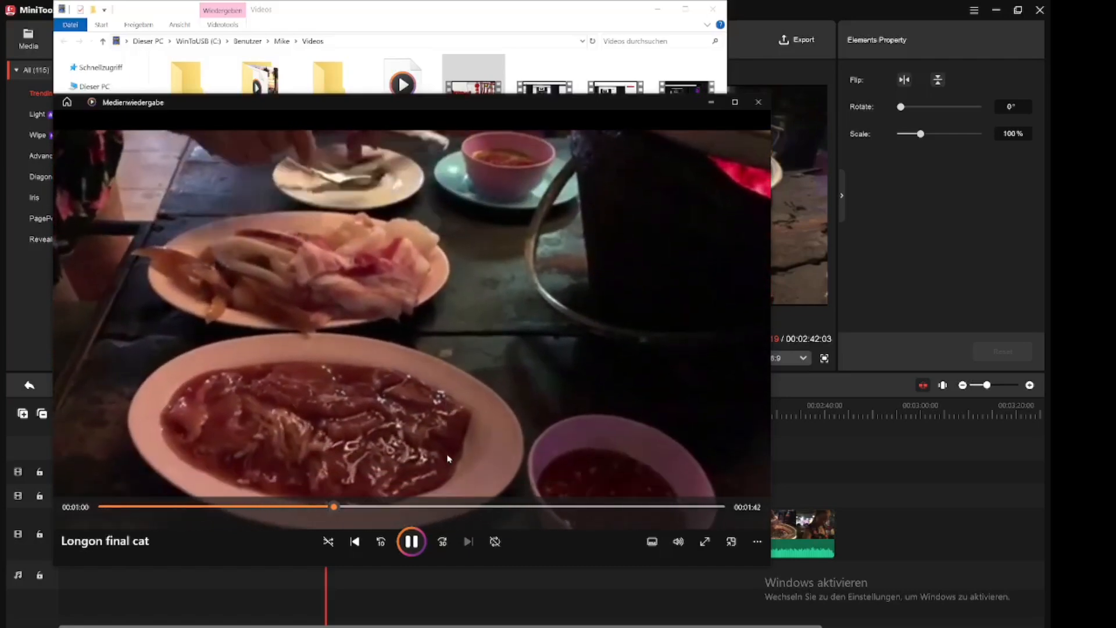
pyautogui.click(412, 541)
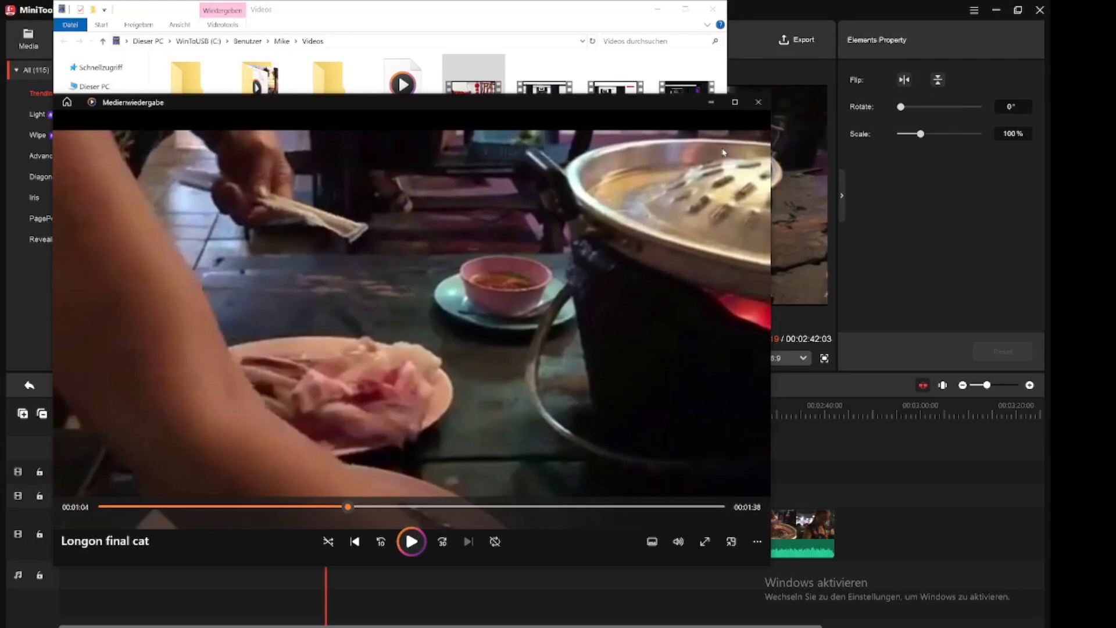
pyautogui.moveTo(365, 627)
pyautogui.moveTo(347, 506); pyautogui.dragTo(375, 508)
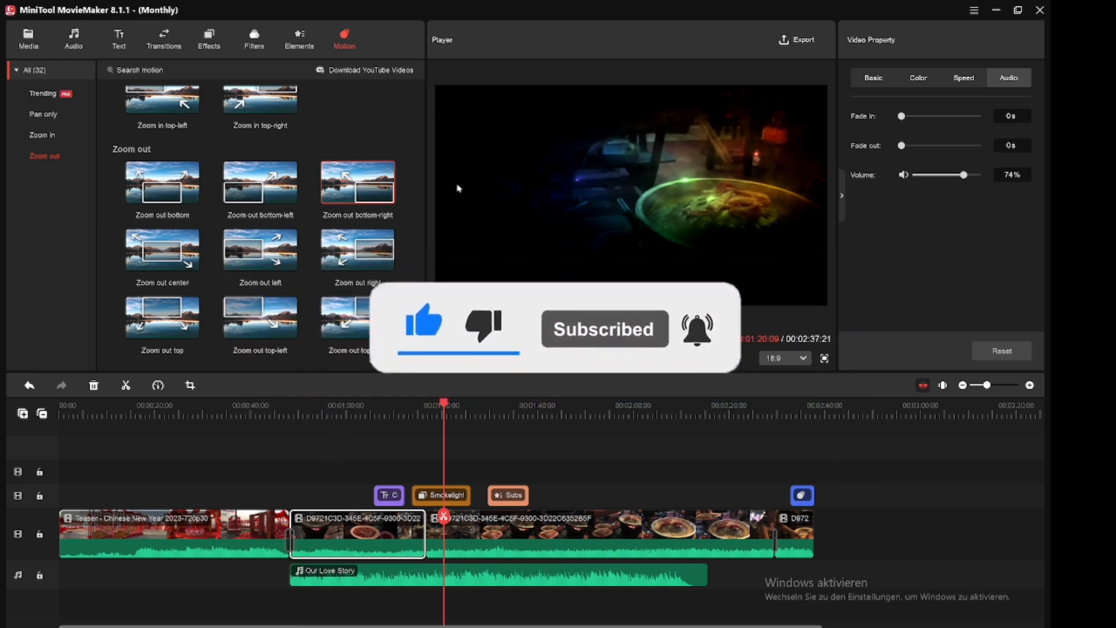
# Back in MiniTool MovieMaker, look through the motion presets from Trending to Zoom out, and preview the Pan down motion.
pyautogui.scroll(3, 270, 167)
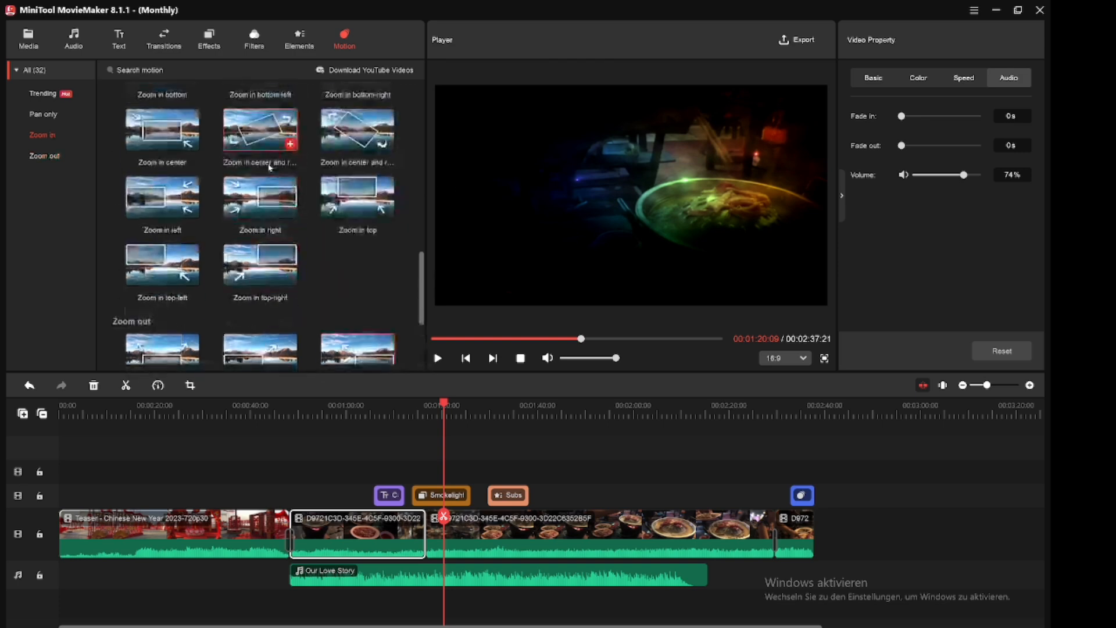
pyautogui.scroll(5, 270, 167)
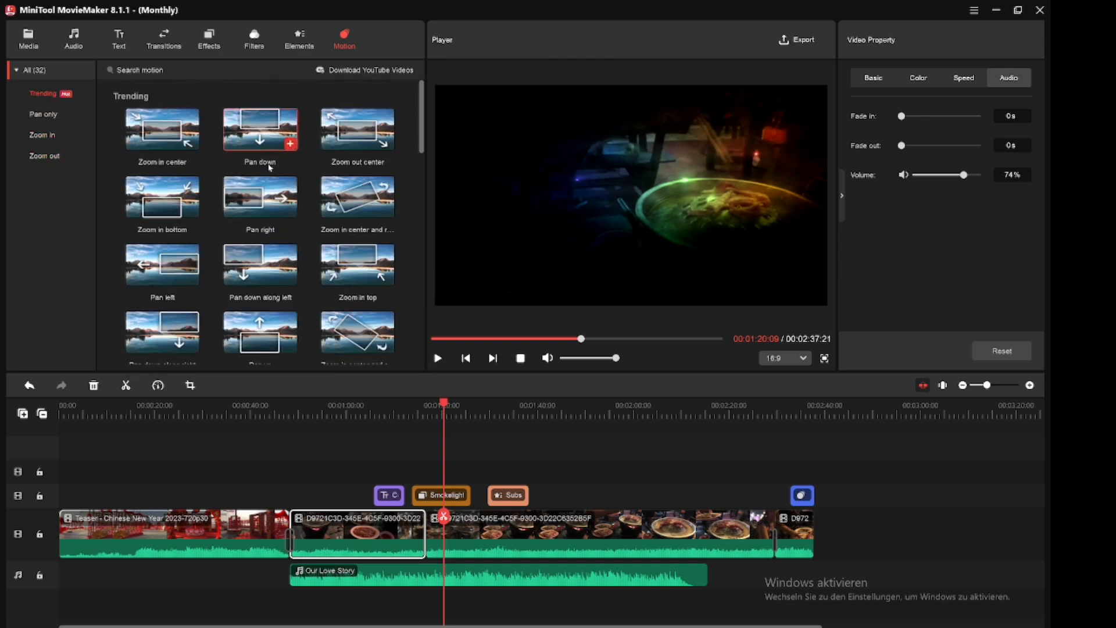
pyautogui.scroll(-8, 271, 167)
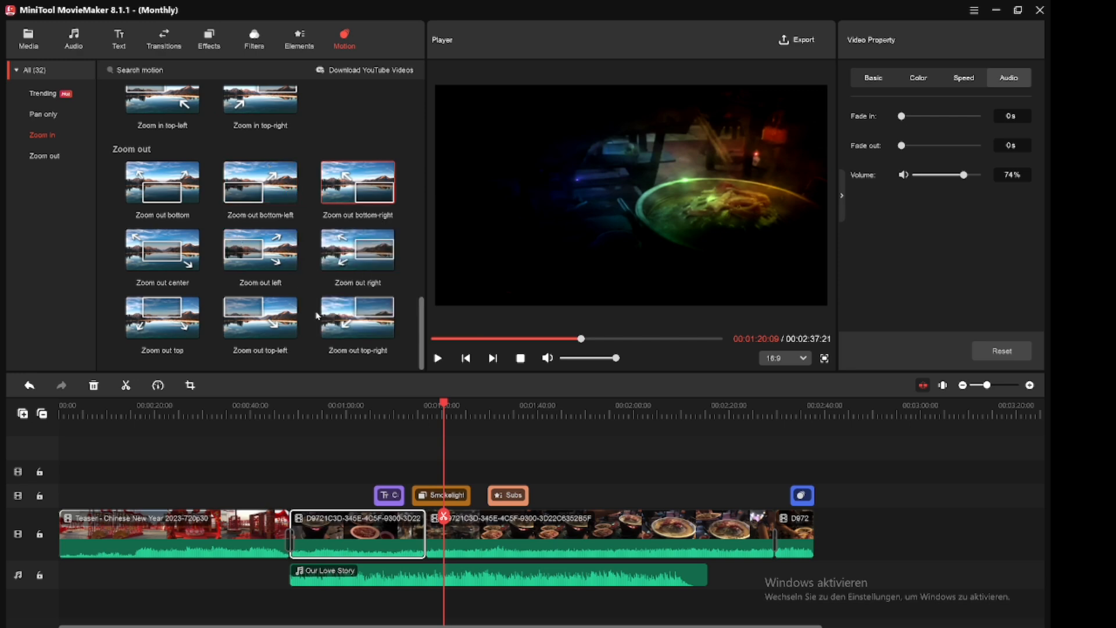
pyautogui.scroll(10, 318, 315)
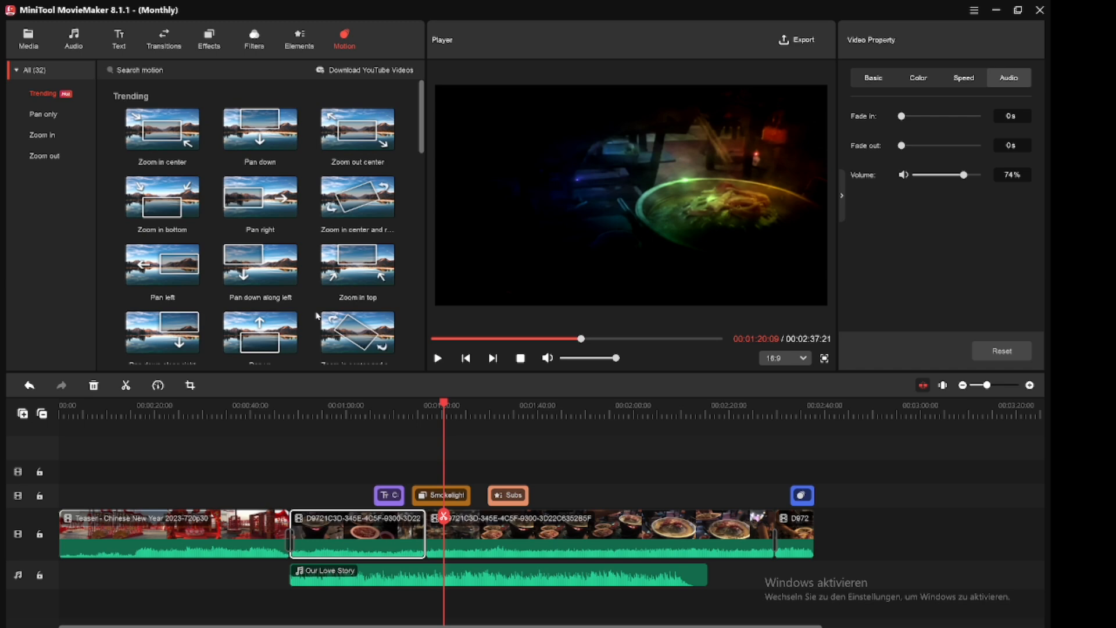
pyautogui.moveTo(285, 220)
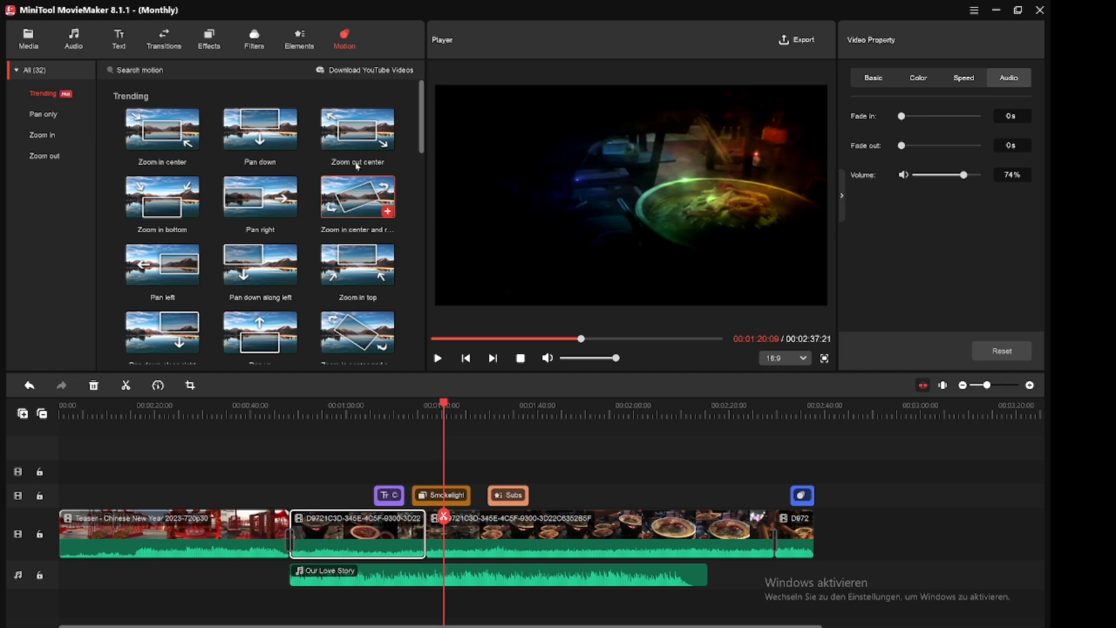
pyautogui.moveTo(231, 129)
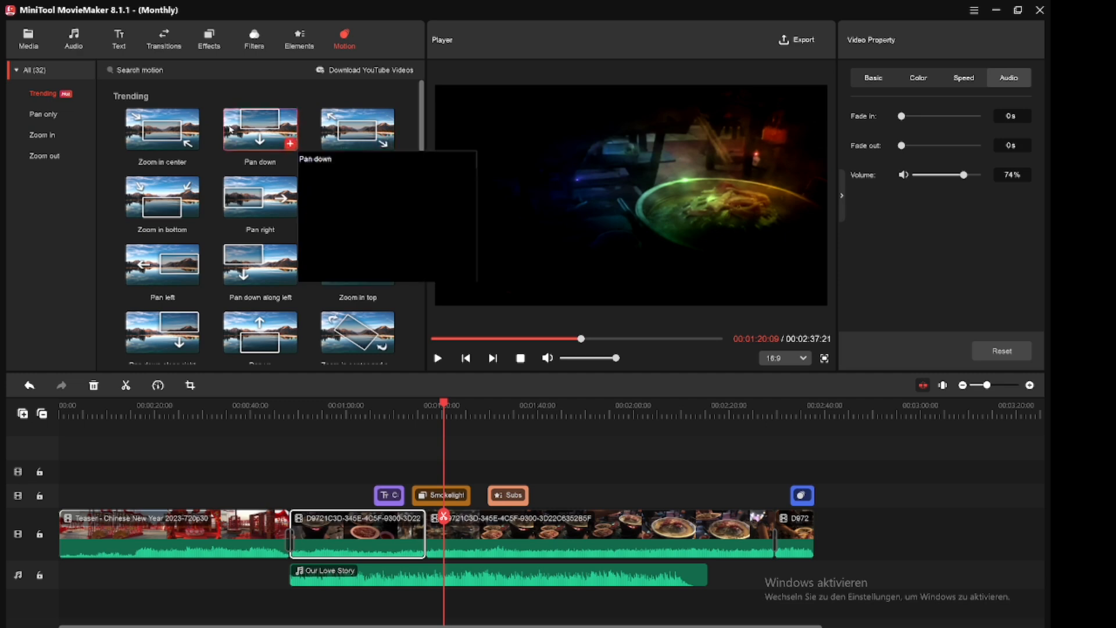